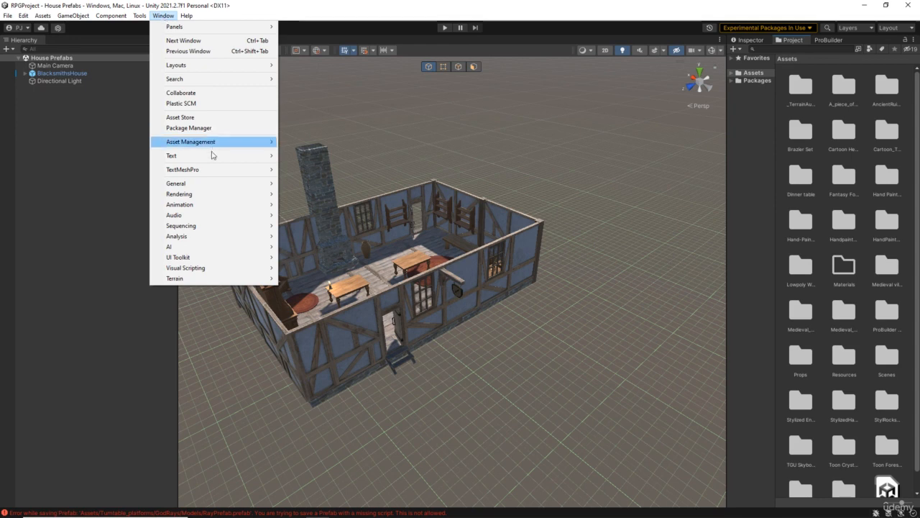
# Step: Open the Console window, clear all its logged messages, and close it again
pyautogui.moveTo(220, 186)
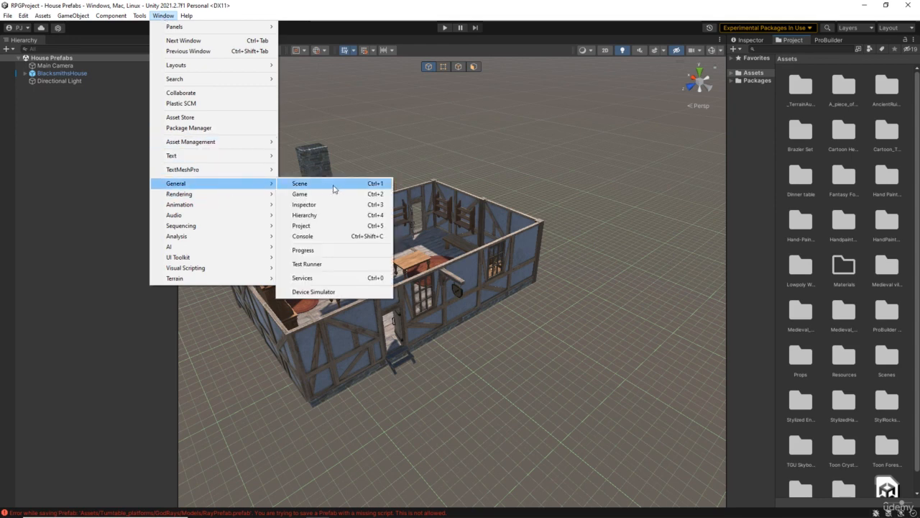
pyautogui.click(312, 236)
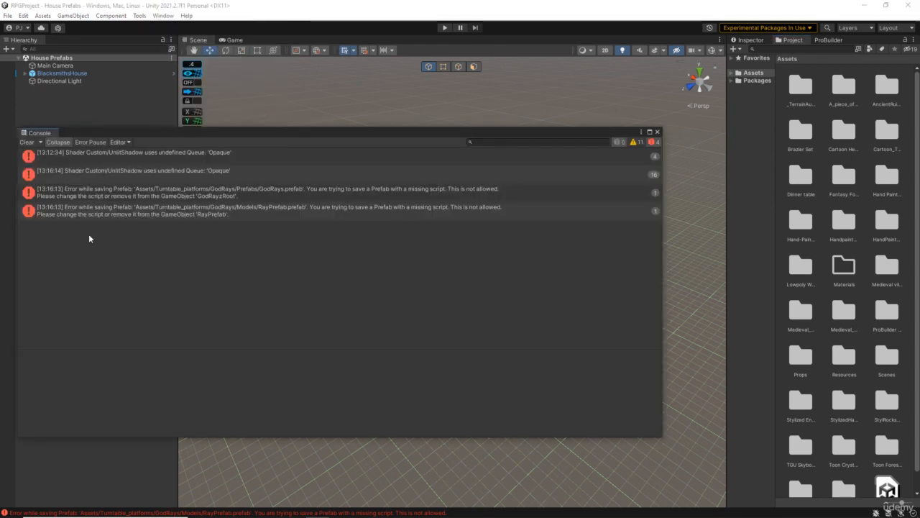
pyautogui.click(26, 141)
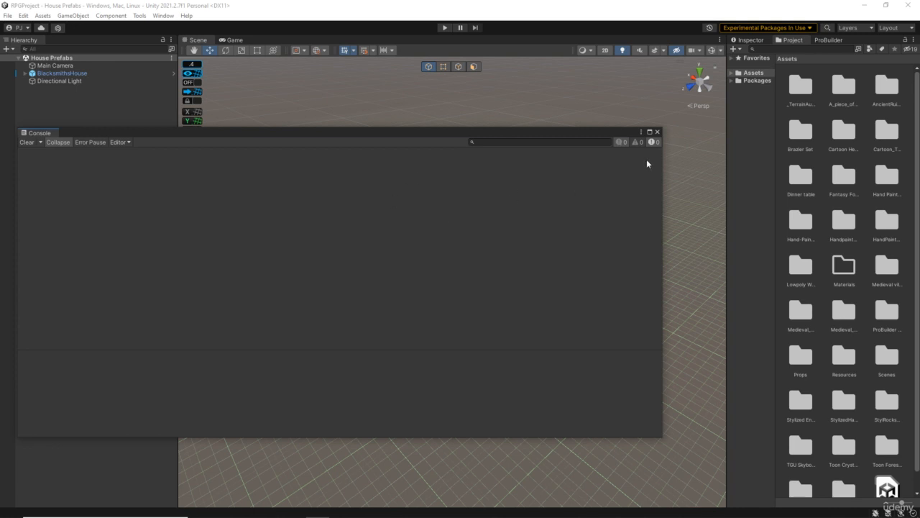
pyautogui.click(658, 133)
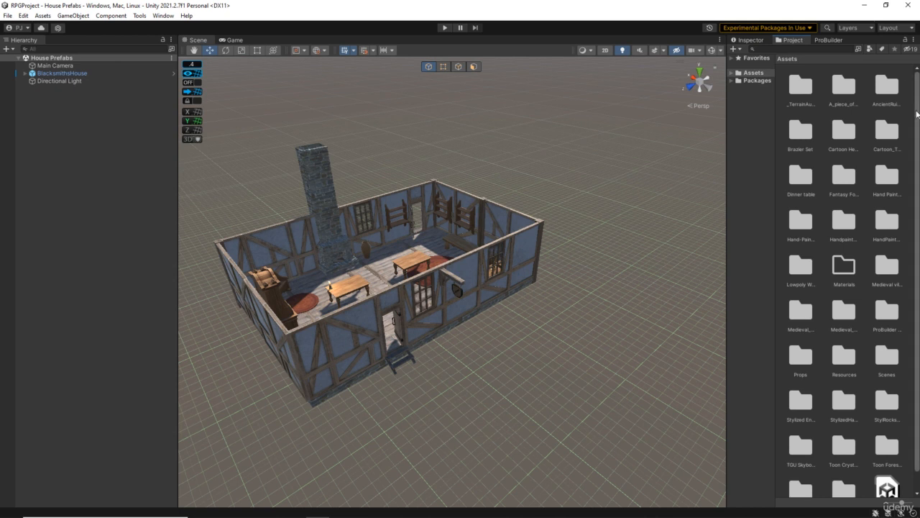
# Step: Create a new folder named Items in the project's Assets folder
pyautogui.moveTo(918, 113)
pyautogui.mouseDown()
pyautogui.moveTo(919, 175)
pyautogui.moveTo(919, 115)
pyautogui.mouseUp()
pyautogui.rightClick(821, 118)
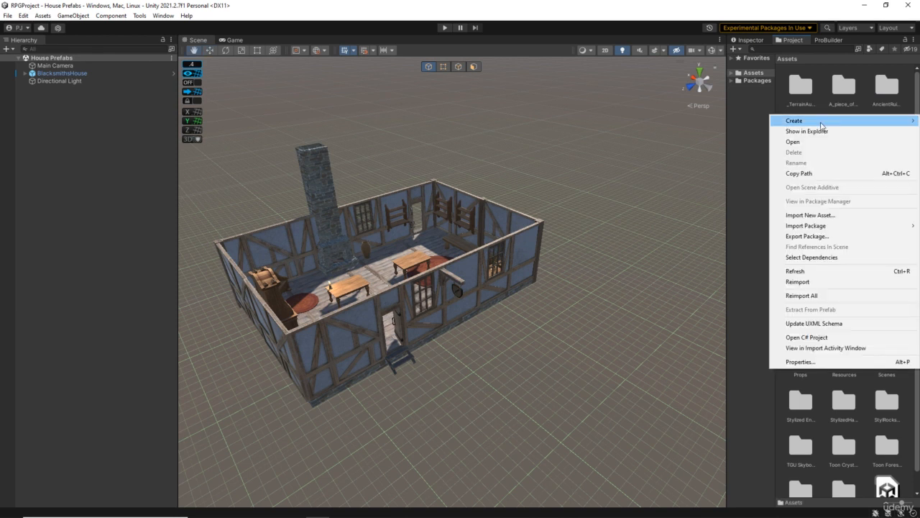
pyautogui.moveTo(822, 122)
pyautogui.click(673, 52)
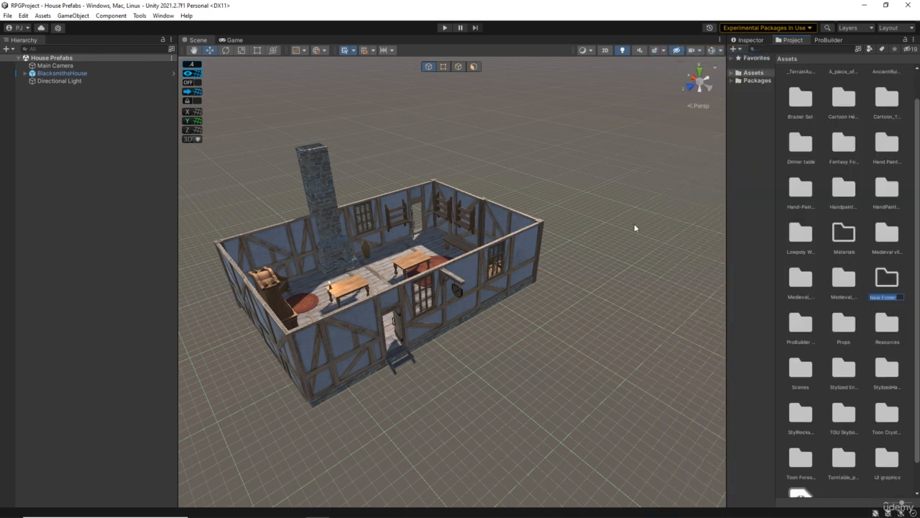
pyautogui.press('BackSpace')
pyautogui.write('Items')
pyautogui.press('Return')
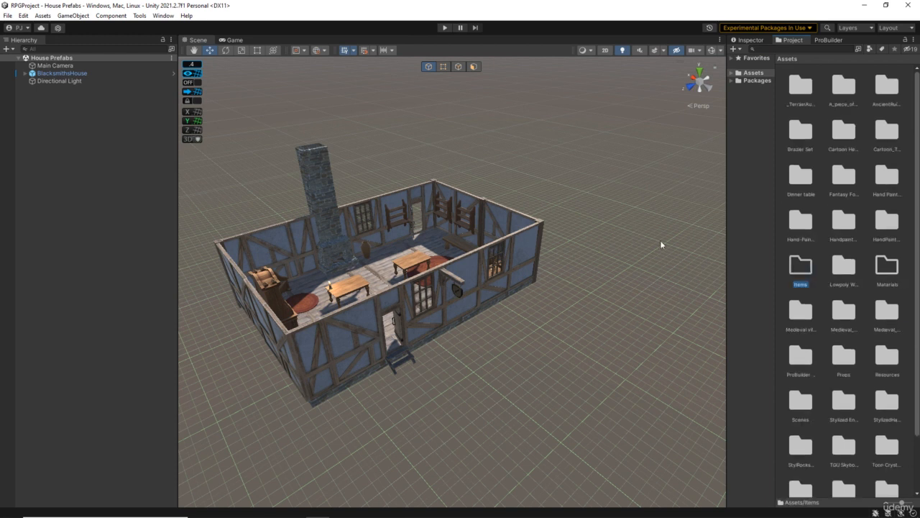
# Step: Rename the Items folder to !Items
pyautogui.rightClick(797, 270)
pyautogui.click(820, 60)
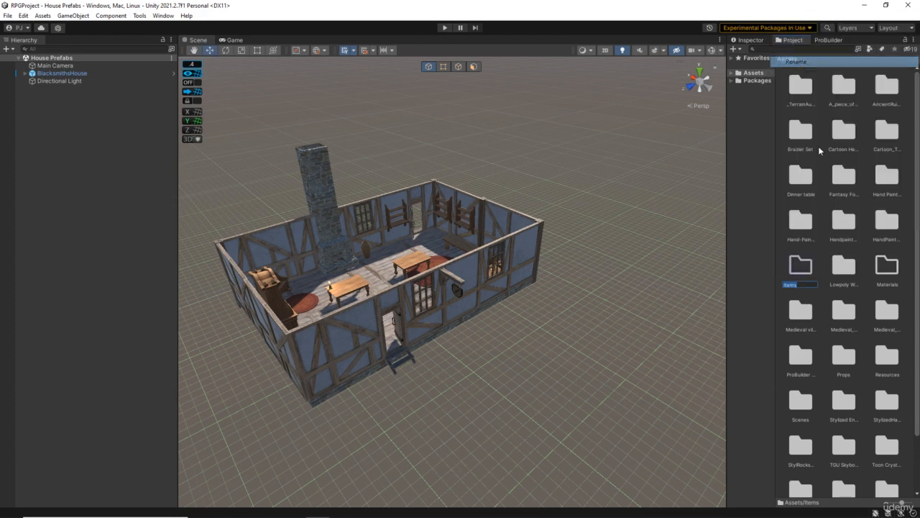
pyautogui.click(809, 284)
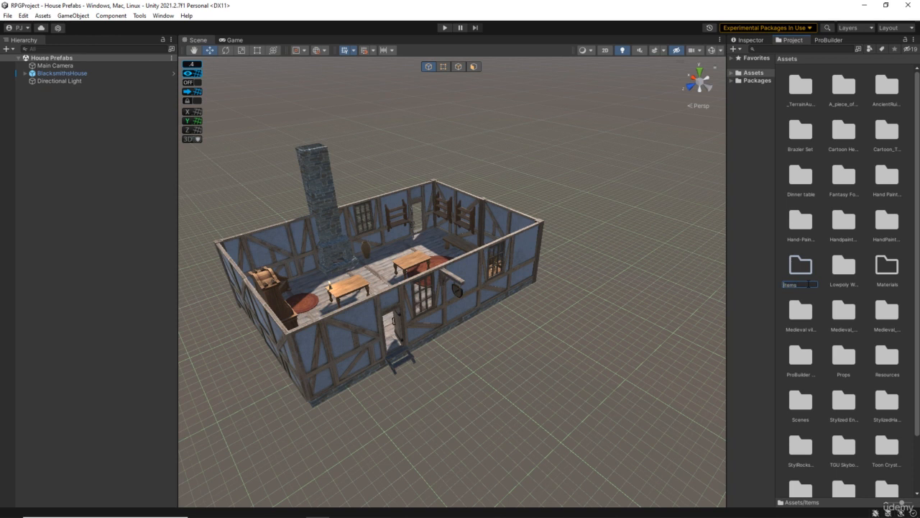
pyautogui.press('Return')
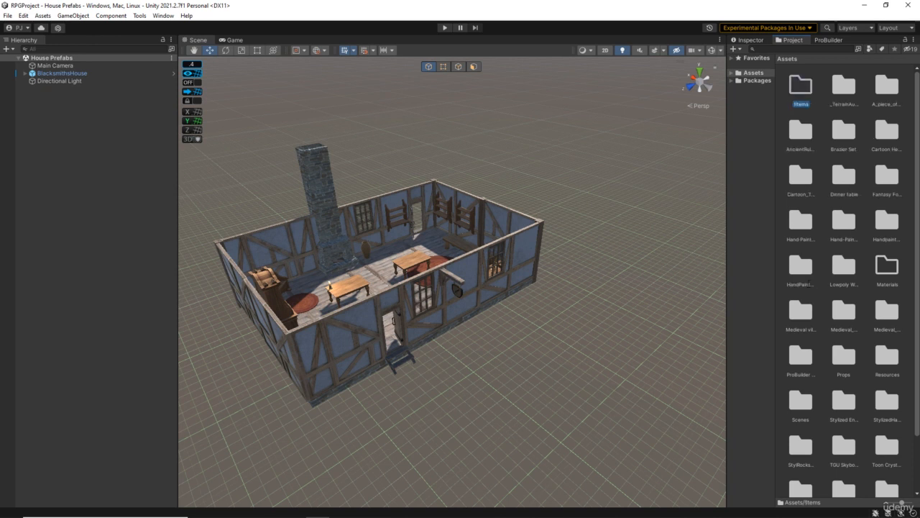
# Step: Move the folders from A_piece_of_nature through UI graphics into !Items, leaving out Scenes, Props, ProBuilder Data, Materials, Cartoon Heroes and Medieval village
pyautogui.click(893, 93)
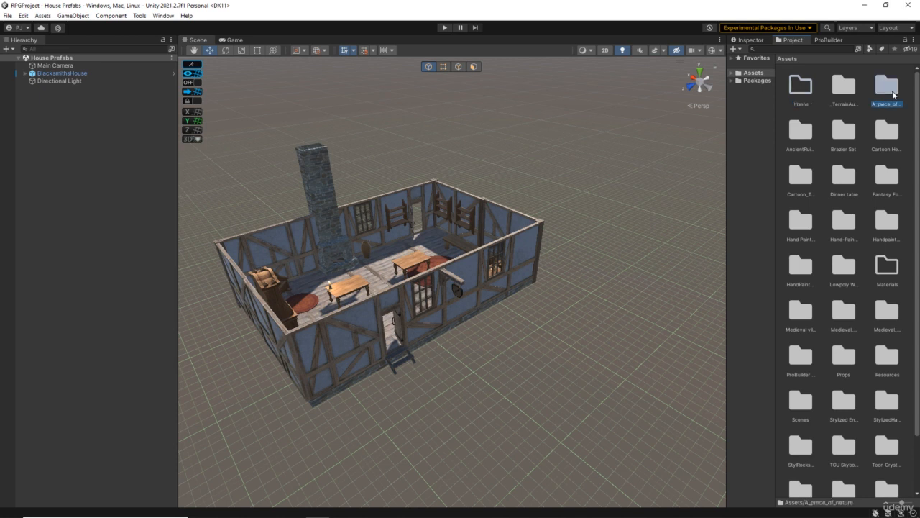
pyautogui.scroll(-3, 888, 207)
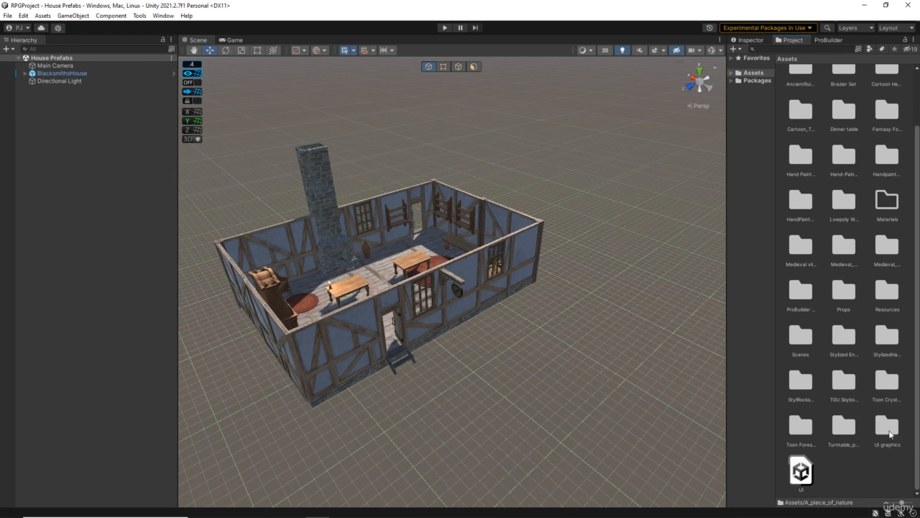
pyautogui.keyDown('shift'); pyautogui.click(890, 433); pyautogui.keyUp('shift')
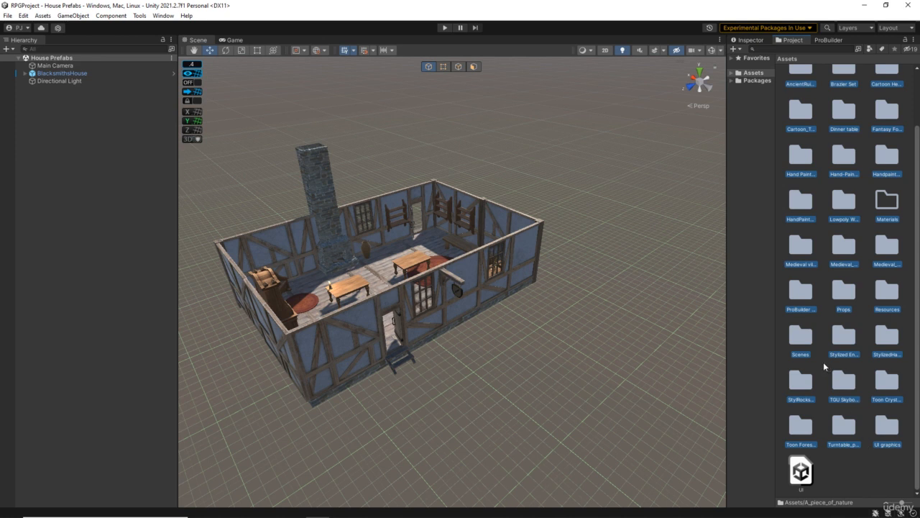
pyautogui.keyDown('ctrl'); pyautogui.click(799, 340); pyautogui.keyUp('ctrl')
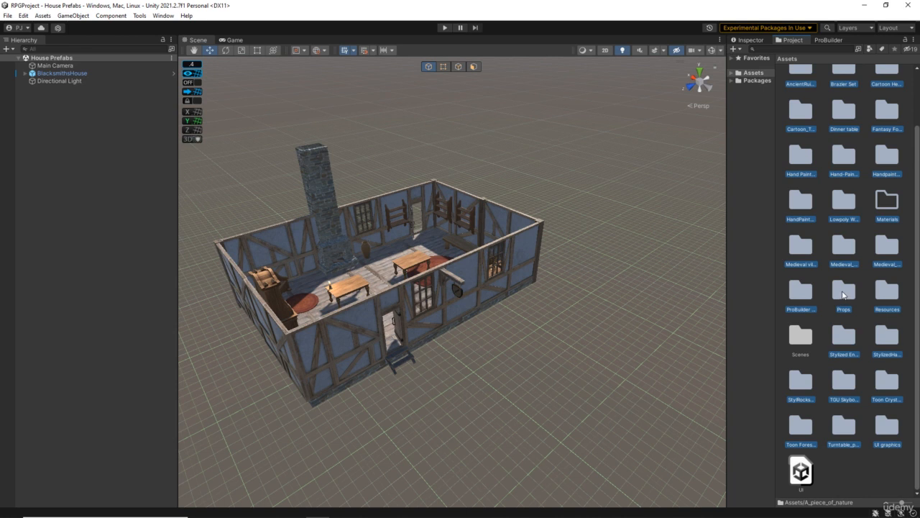
pyautogui.keyDown('ctrl'); pyautogui.click(843, 292); pyautogui.keyUp('ctrl')
pyautogui.keyDown('ctrl'); pyautogui.click(807, 291); pyautogui.keyUp('ctrl')
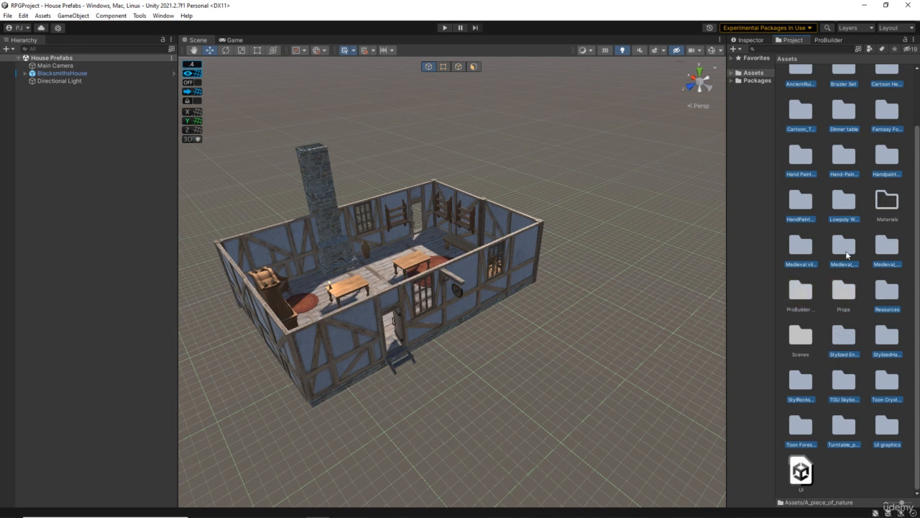
pyautogui.scroll(2, 846, 253)
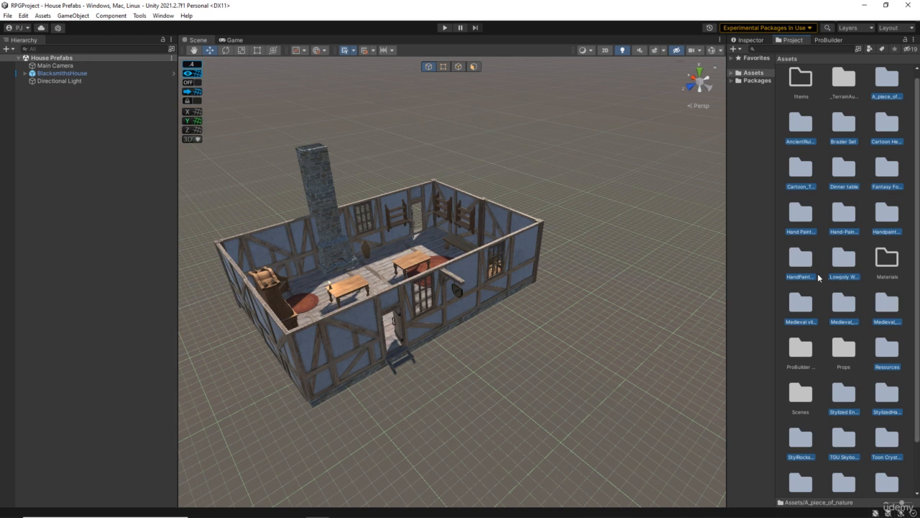
pyautogui.scroll(1, 883, 245)
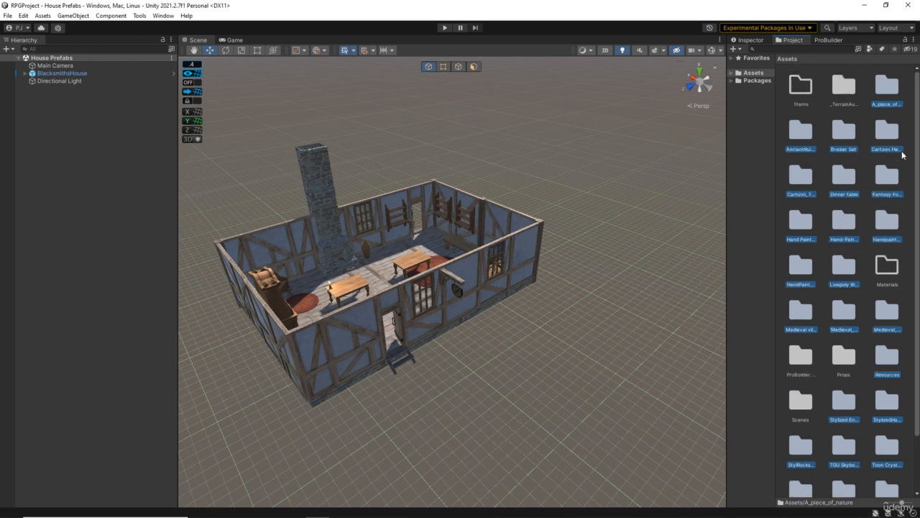
pyautogui.keyDown('ctrl'); pyautogui.click(899, 146); pyautogui.keyUp('ctrl')
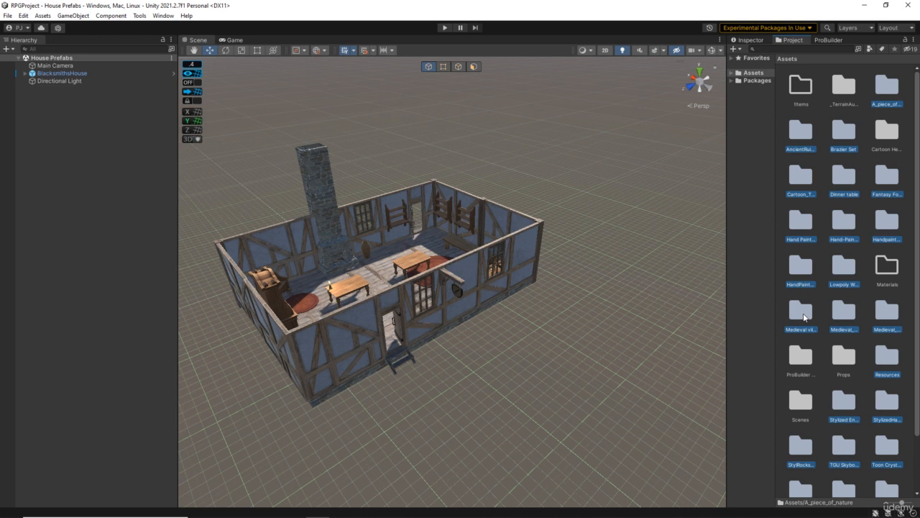
pyautogui.keyDown('ctrl'); pyautogui.click(804, 317); pyautogui.keyUp('ctrl')
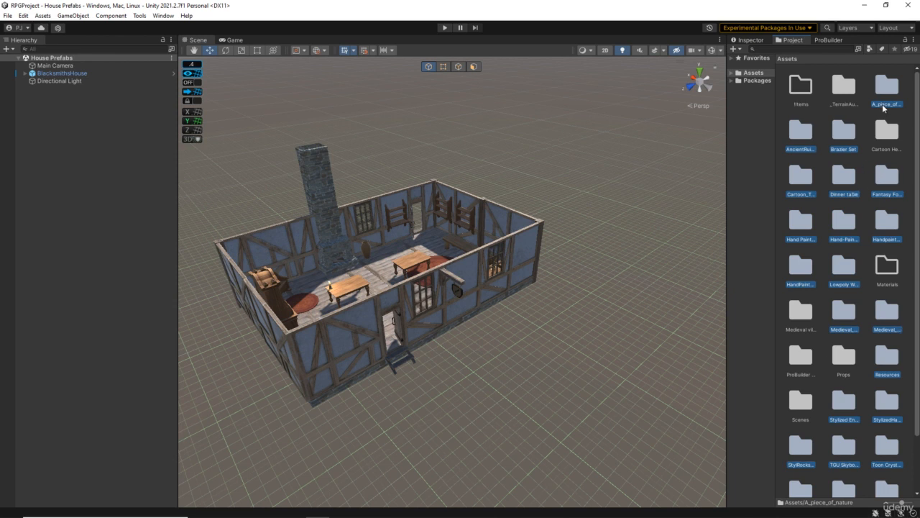
pyautogui.moveTo(887, 88); pyautogui.dragTo(795, 84)
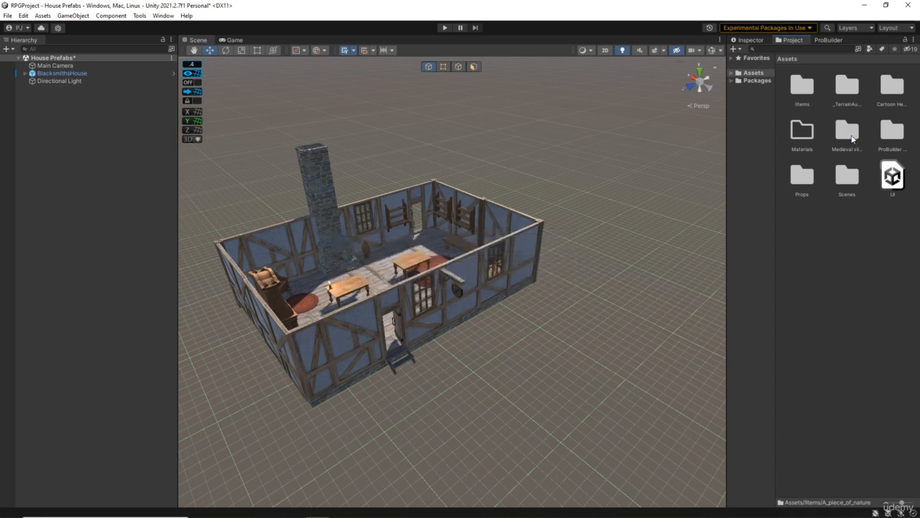
# Step: Check the contents of the Medieval village folder and move that folder from Assets into !Items
pyautogui.click(851, 136)
pyautogui.doubleClick(851, 136)
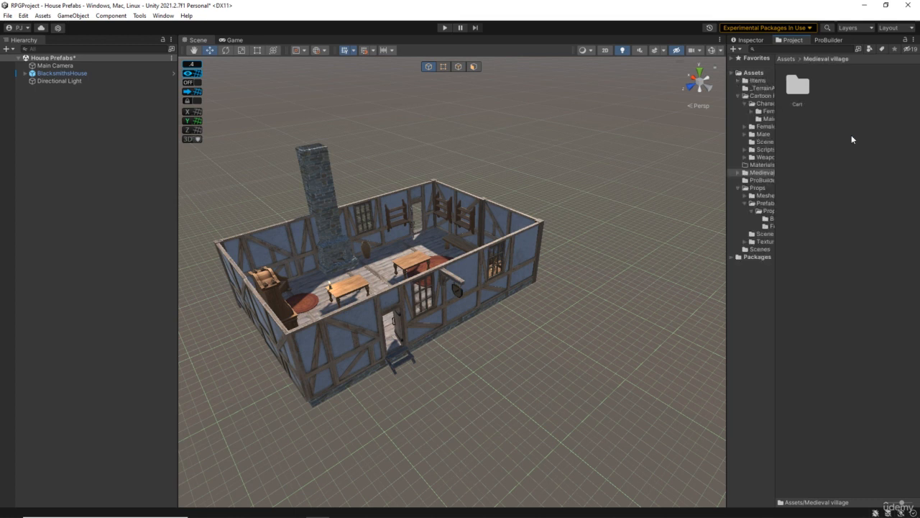
pyautogui.click(786, 59)
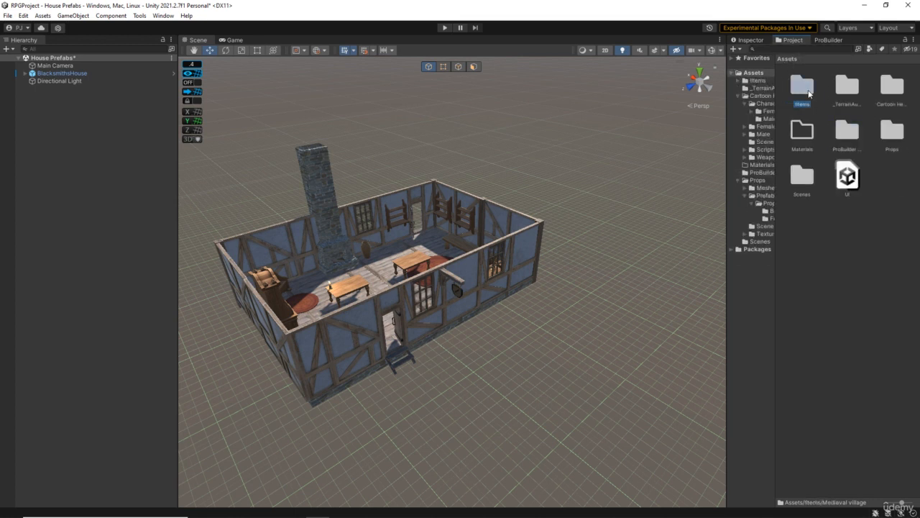
# Step: Show the !Items contents as a compact list and collapse Cartoon Heroes and Props in the folder tree
pyautogui.doubleClick(806, 90)
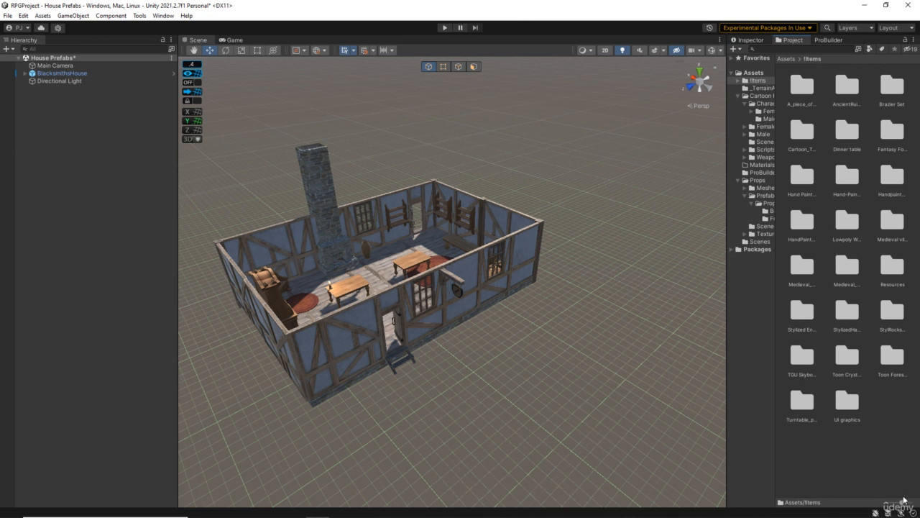
pyautogui.moveTo(903, 502); pyautogui.dragTo(861, 506)
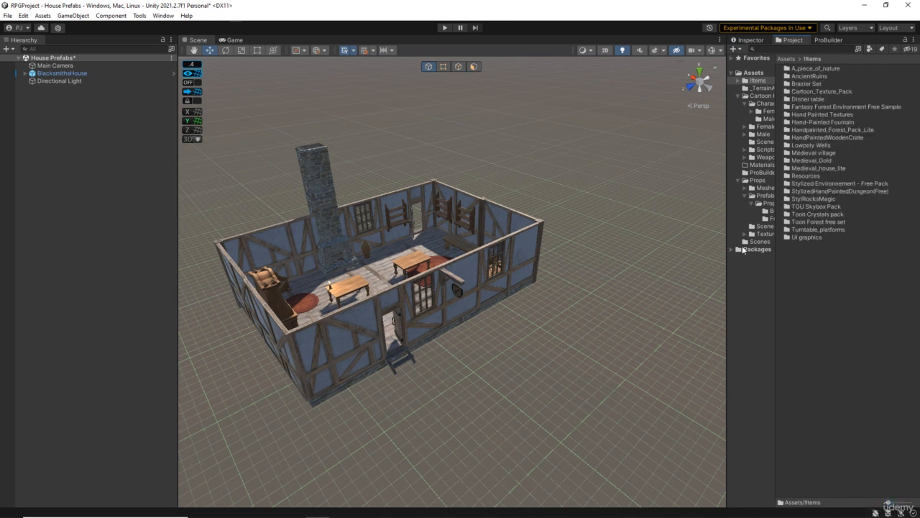
pyautogui.click(738, 96)
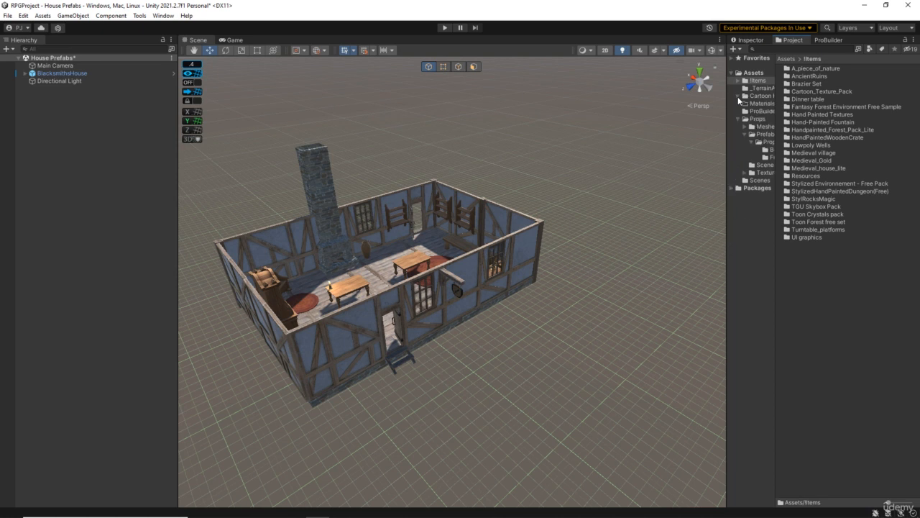
pyautogui.click(736, 118)
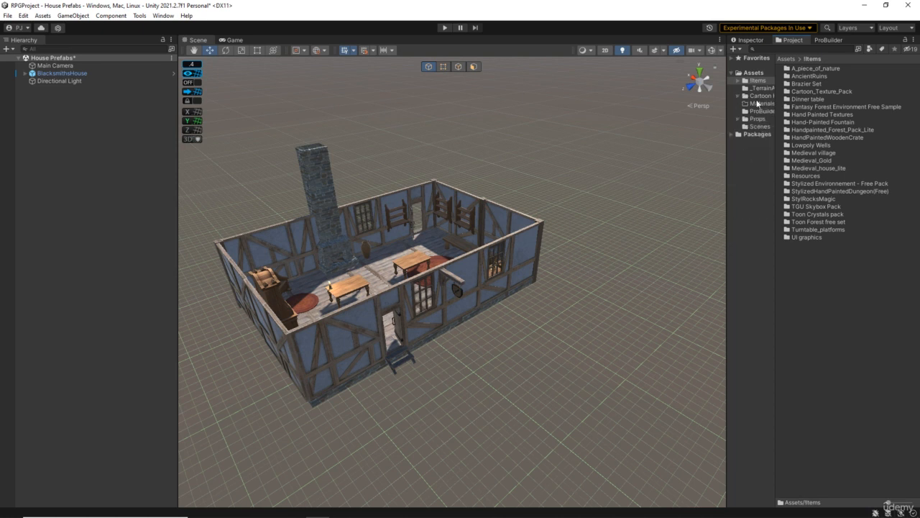
# Step: Move the Medieval_house_lite folder out of !Items into Assets and show the Assets contents as large icons
pyautogui.click(820, 167)
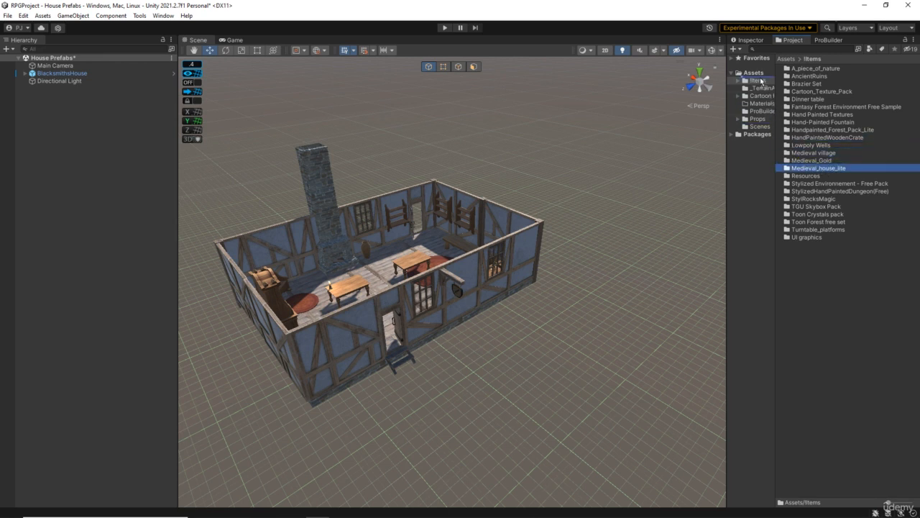
pyautogui.moveTo(756, 75); pyautogui.dragTo(754, 74)
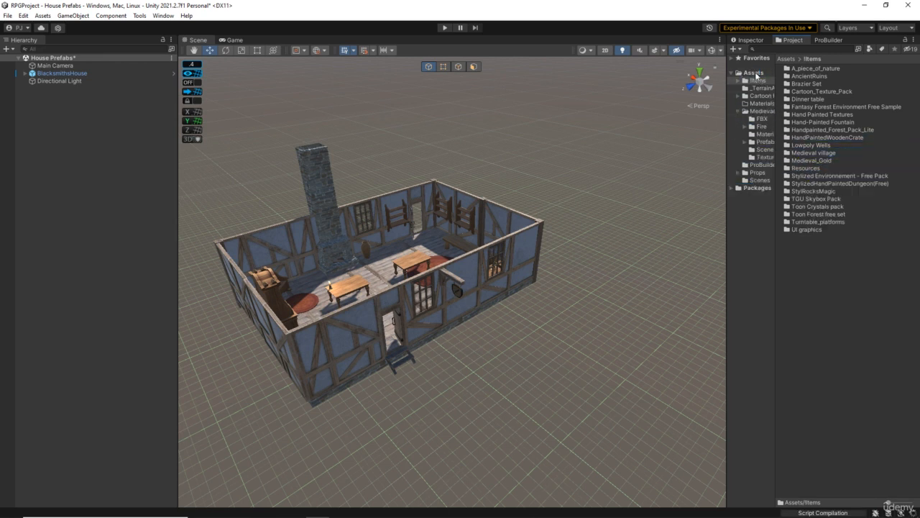
pyautogui.click(753, 72)
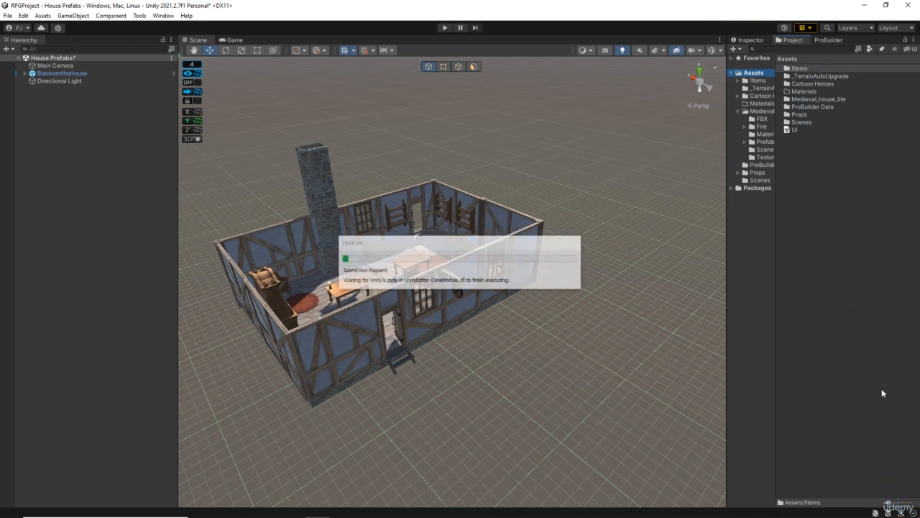
pyautogui.moveTo(889, 503); pyautogui.dragTo(901, 503)
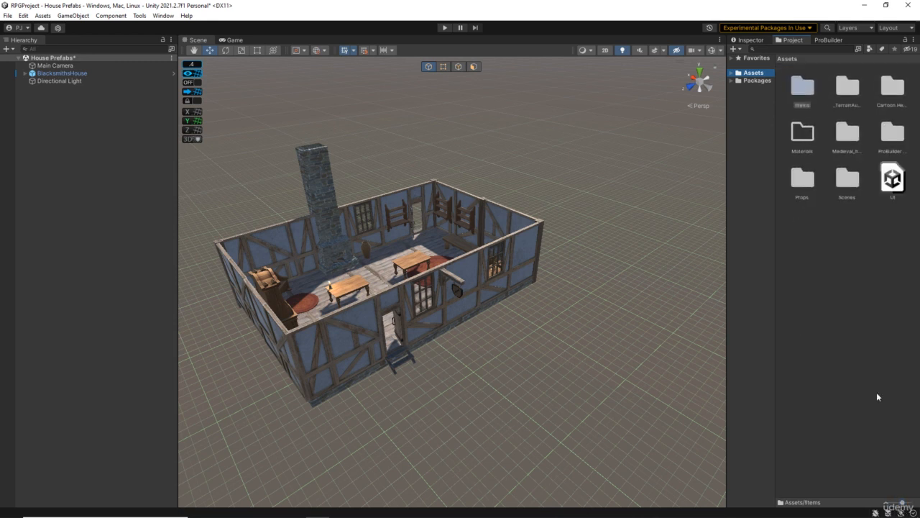
pyautogui.click(873, 327)
# Step: Switch to the desktop's sketchfab folder in File Explorer and examine the textures and source subfolders of Fences
pyautogui.click(900, 5)
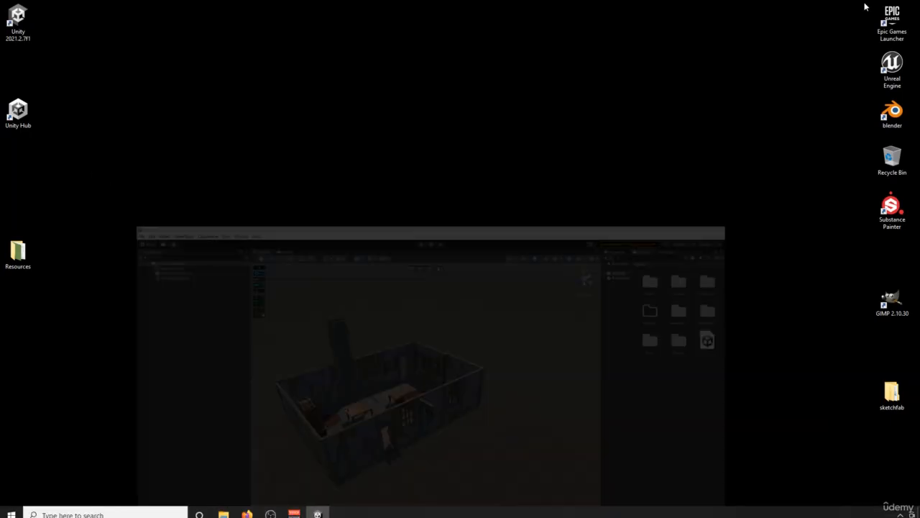
pyautogui.doubleClick(899, 402)
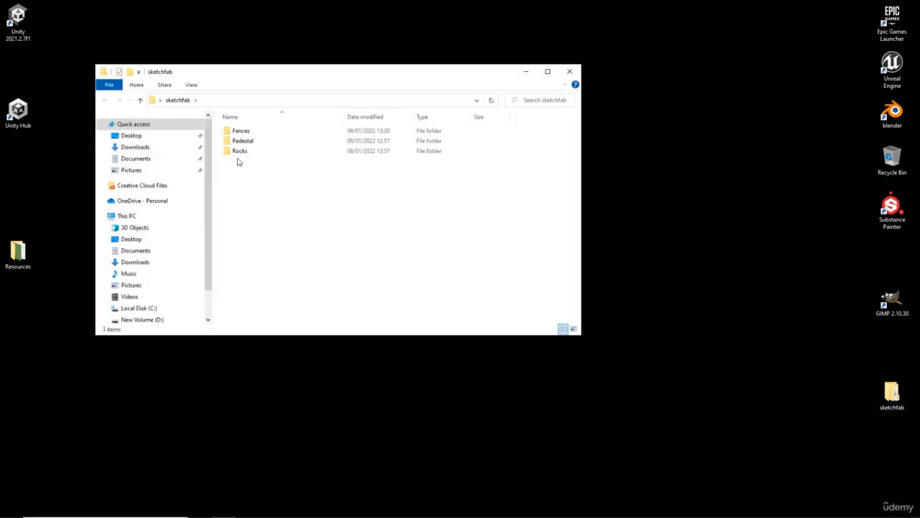
pyautogui.doubleClick(241, 135)
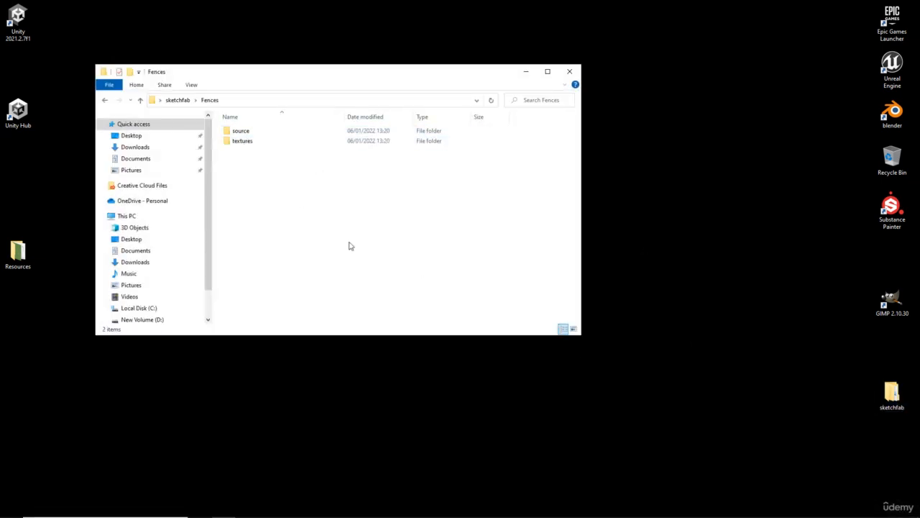
pyautogui.doubleClick(244, 142)
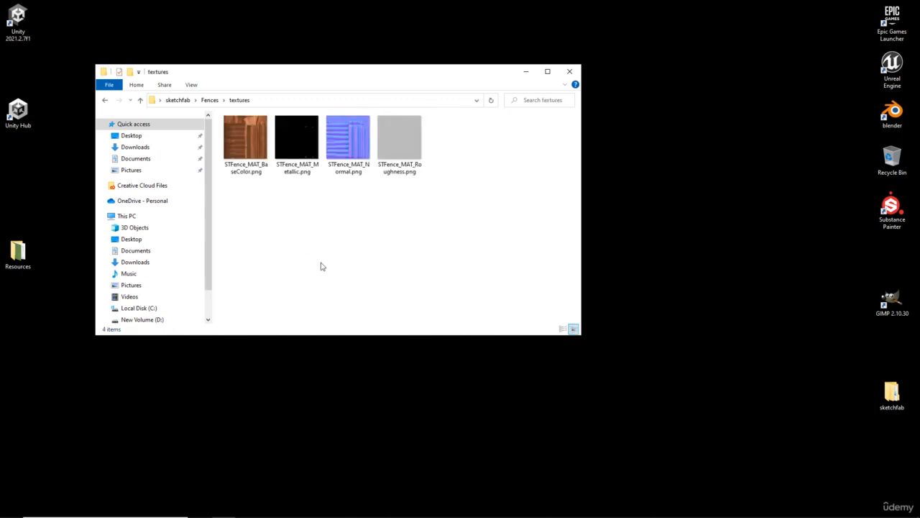
pyautogui.click(210, 100)
pyautogui.doubleClick(252, 132)
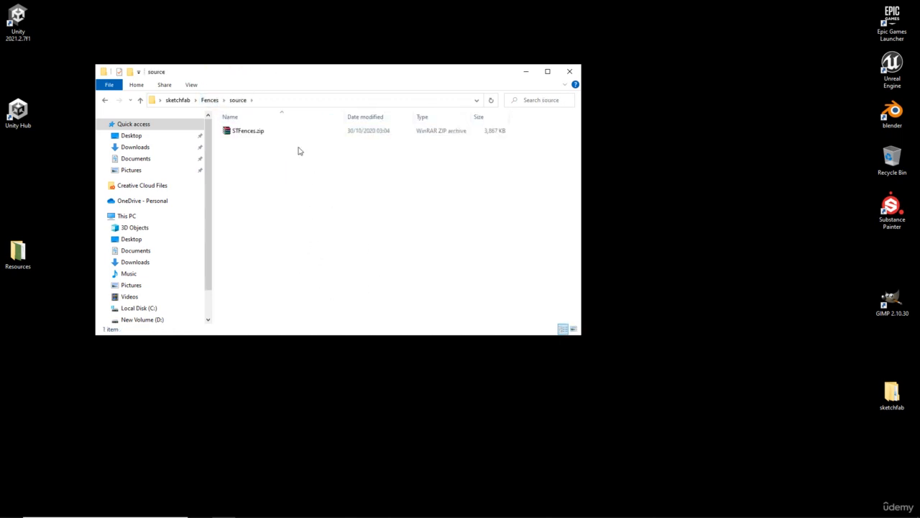
# Step: Extract STFences.fbx from the STFences.zip archive into the Fences source folder and close the archive
pyautogui.click(251, 138)
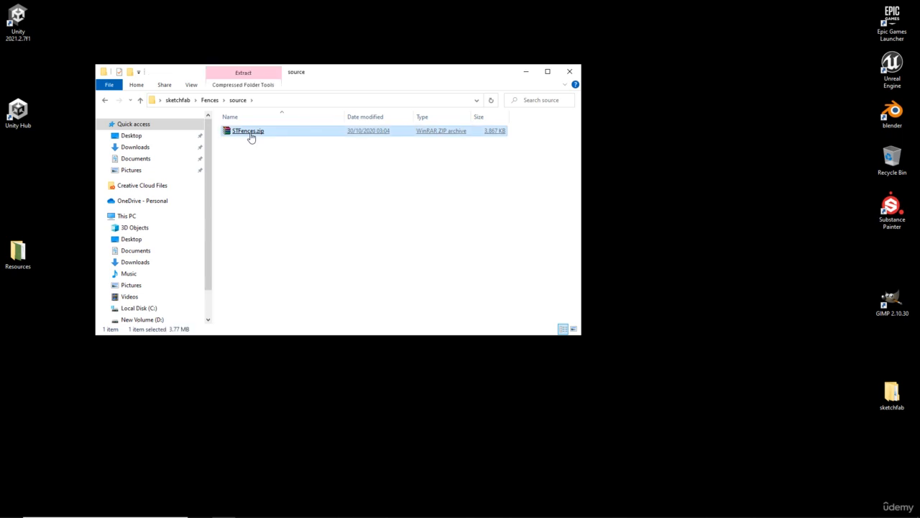
pyautogui.doubleClick(251, 136)
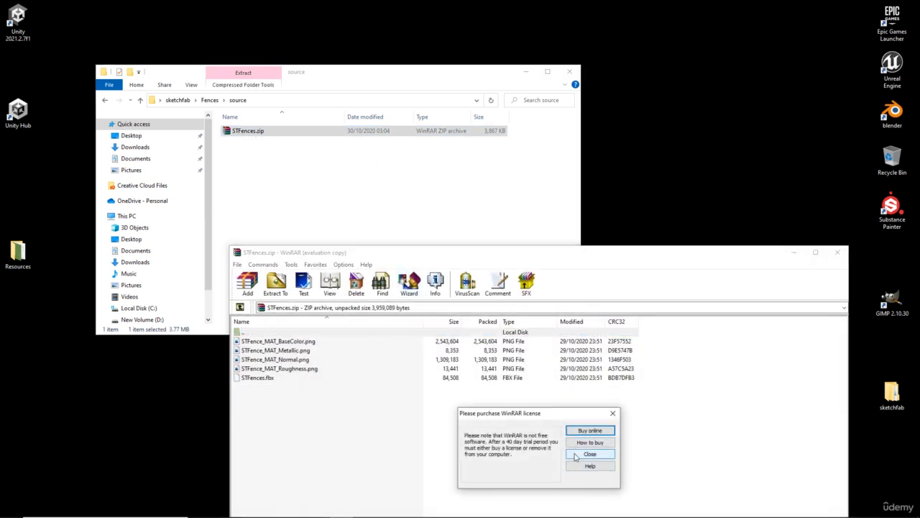
pyautogui.click(588, 454)
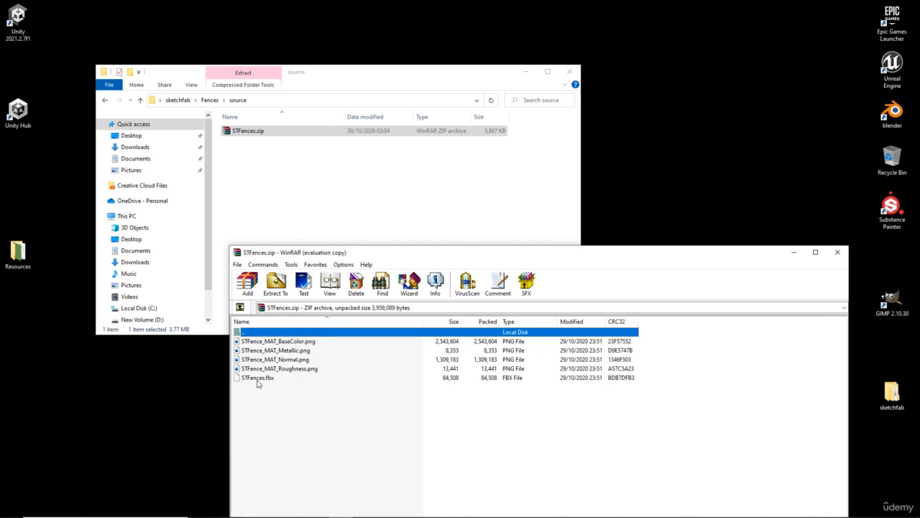
pyautogui.moveTo(258, 379); pyautogui.dragTo(288, 209)
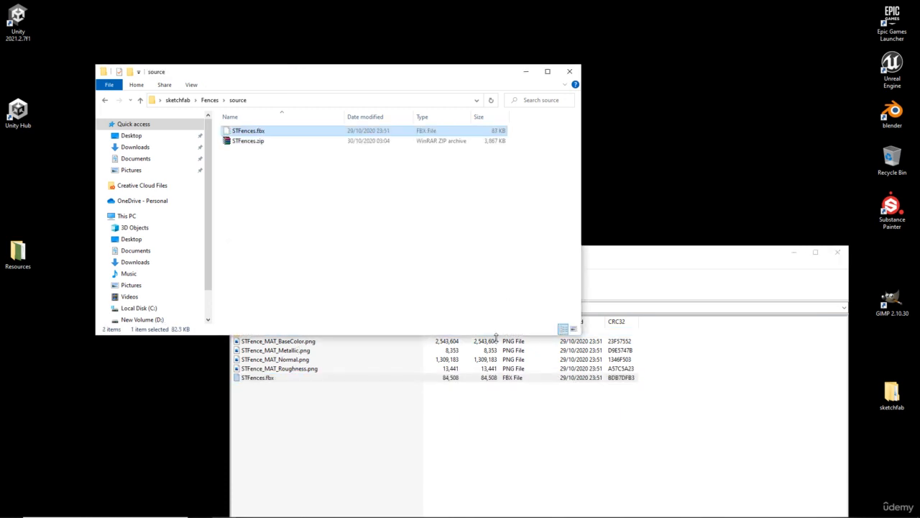
pyautogui.click(839, 253)
pyautogui.click(840, 256)
# Step: Move STFences.fbx from the Fences source folder into the Fences textures folder by way of the desktop
pyautogui.click(249, 141)
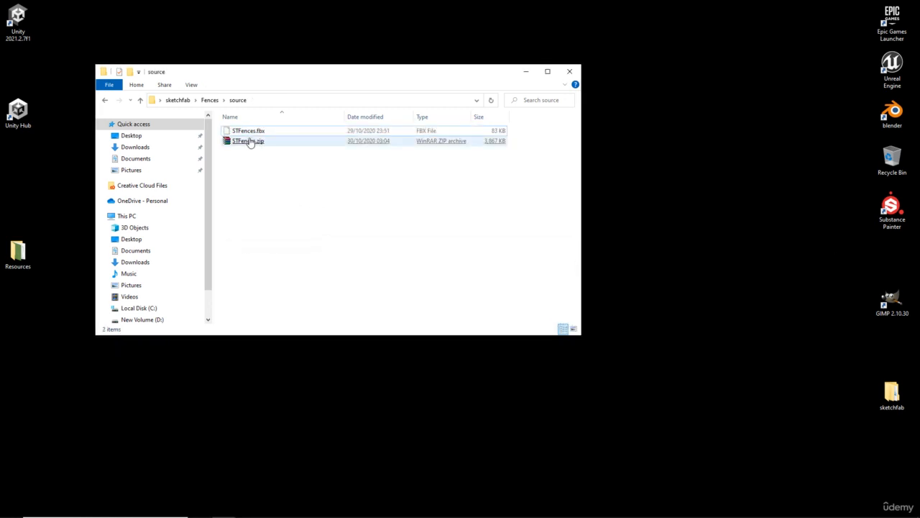
pyautogui.click(247, 132)
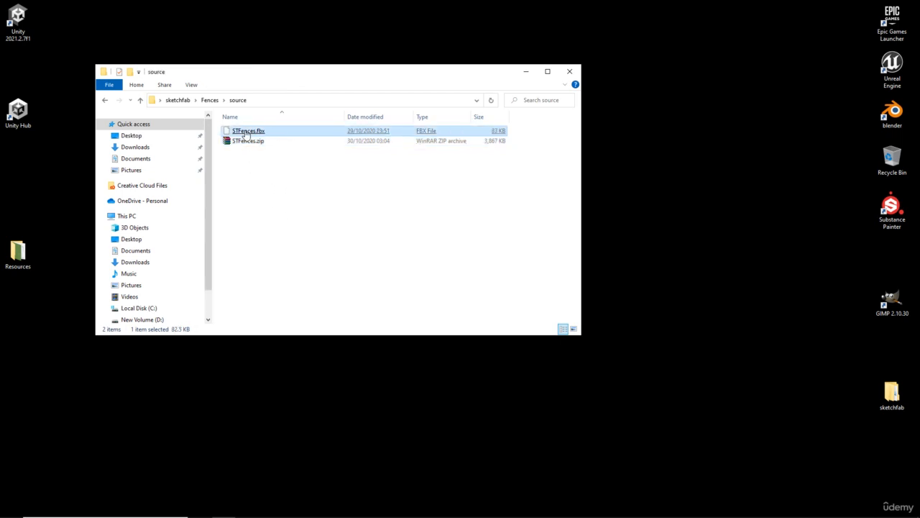
pyautogui.moveTo(246, 133); pyautogui.dragTo(784, 395)
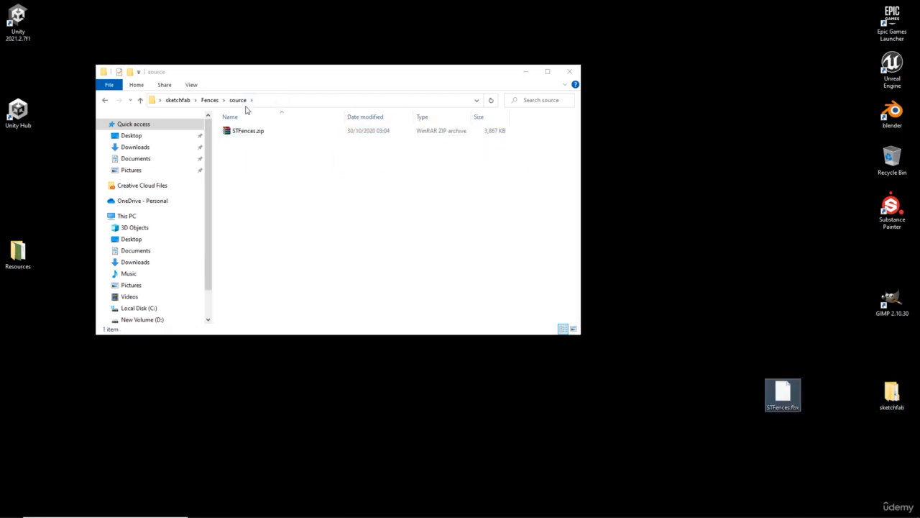
pyautogui.click(209, 100)
pyautogui.doubleClick(244, 142)
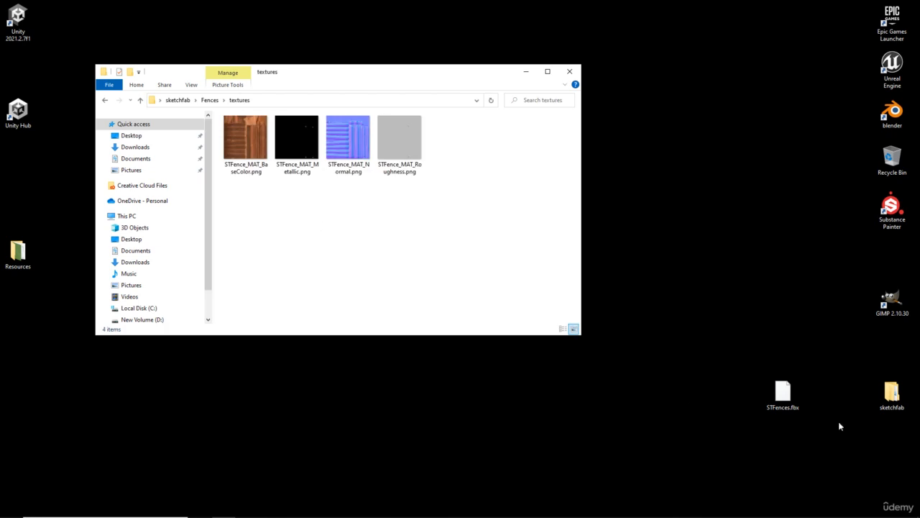
pyautogui.moveTo(784, 405); pyautogui.dragTo(471, 176)
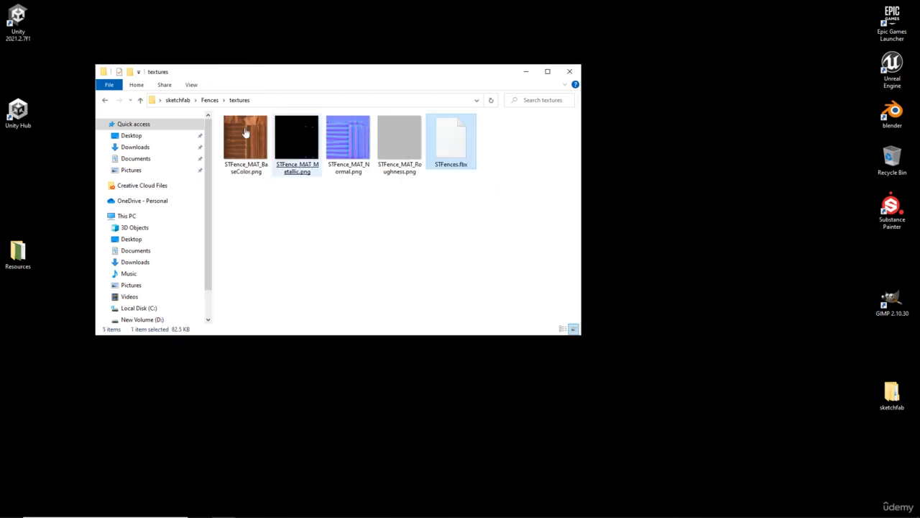
# Step: Move the Fences textures folder onto the desktop and rename it Fencing
pyautogui.click(209, 100)
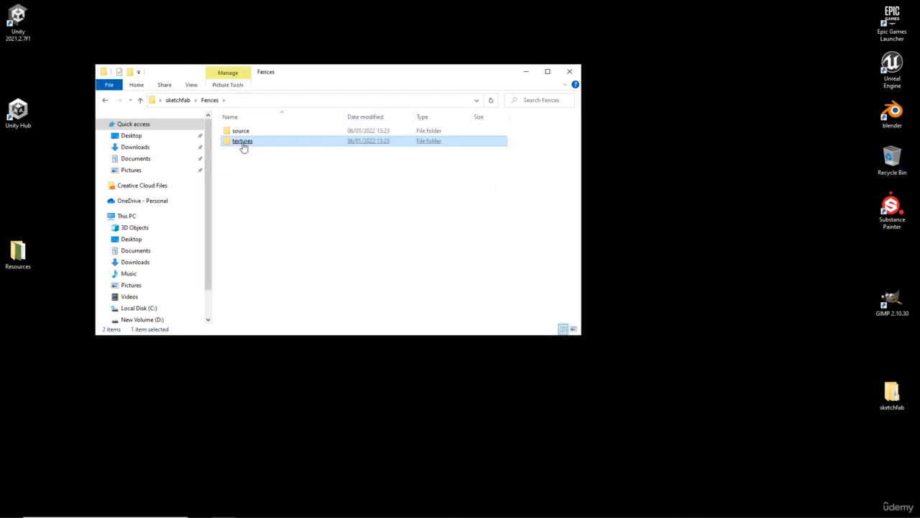
pyautogui.moveTo(242, 143); pyautogui.dragTo(735, 348)
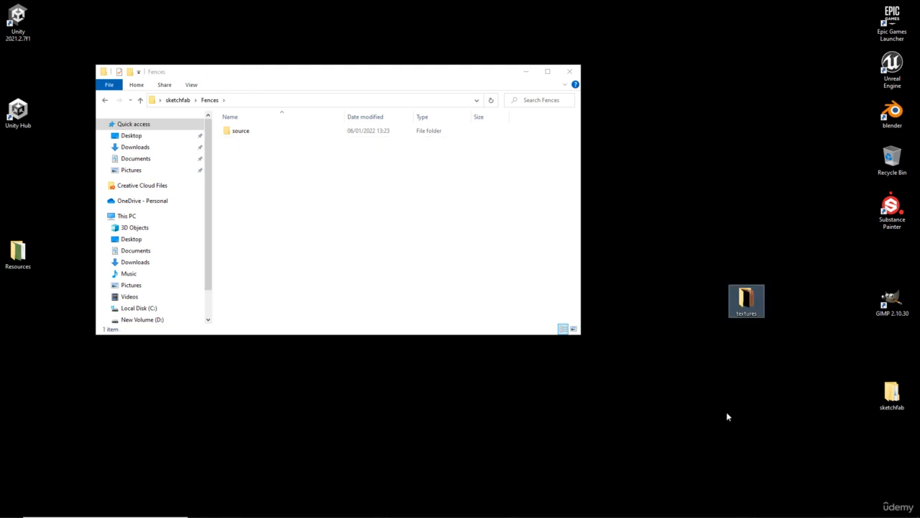
pyautogui.press('F2')
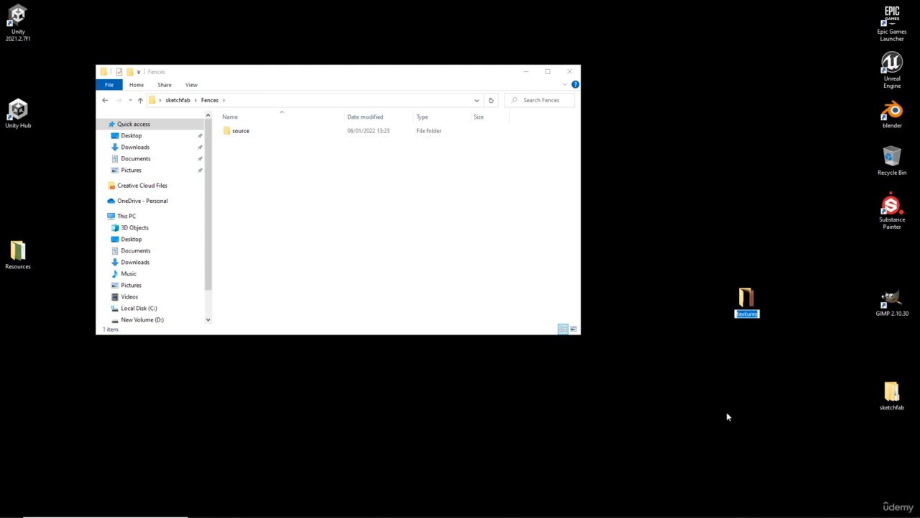
pyautogui.write('Fencing')
pyautogui.press('Return')
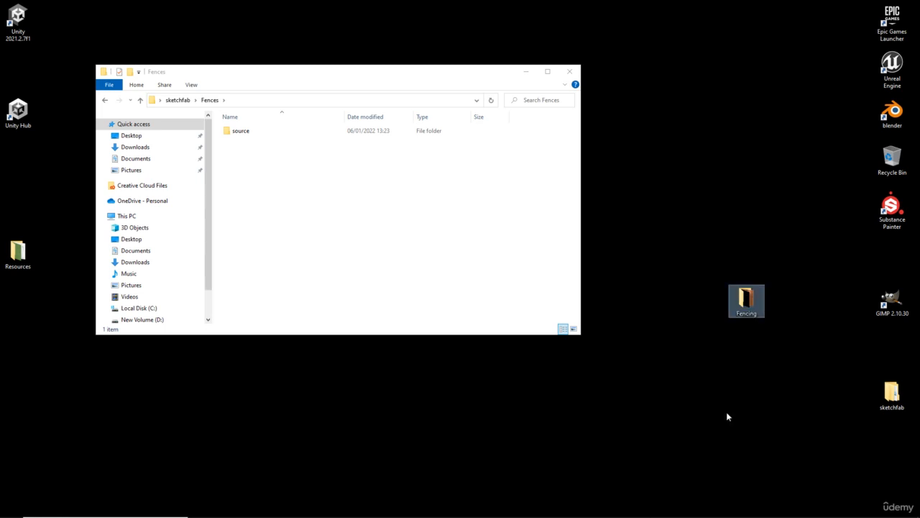
# Step: Check the Pedestal textures in the sketchfab folder and extract Pedestal.fbx from Pedestal.zip into the Pedestal source folder
pyautogui.click(178, 100)
pyautogui.doubleClick(244, 142)
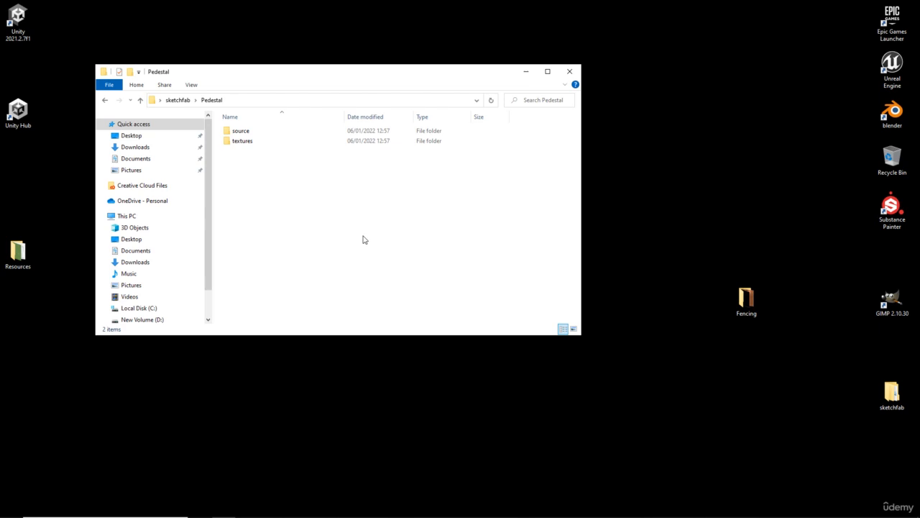
pyautogui.doubleClick(255, 142)
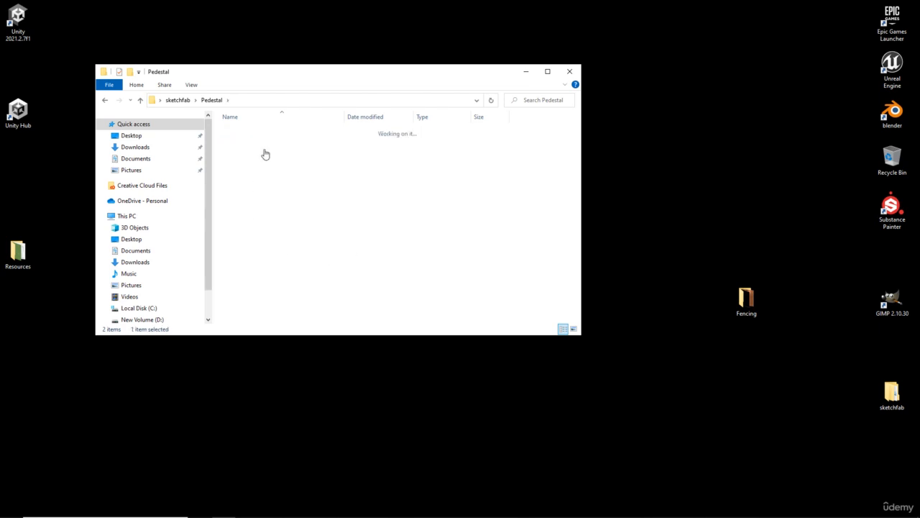
pyautogui.click(211, 100)
pyautogui.doubleClick(241, 131)
pyautogui.doubleClick(252, 131)
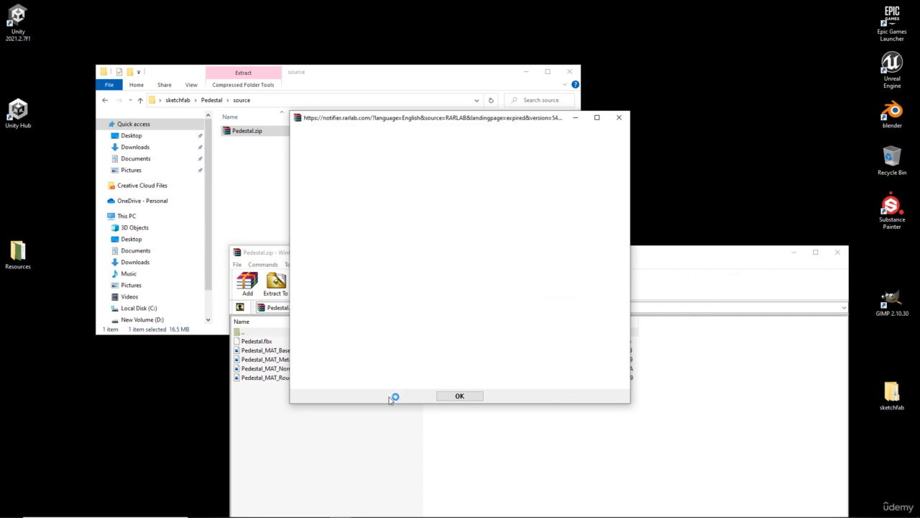
pyautogui.click(459, 395)
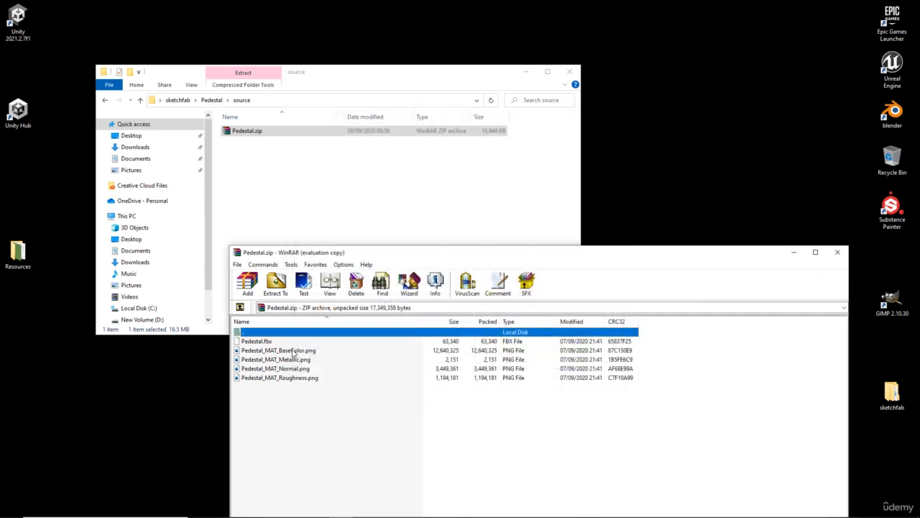
pyautogui.moveTo(260, 341); pyautogui.dragTo(438, 242)
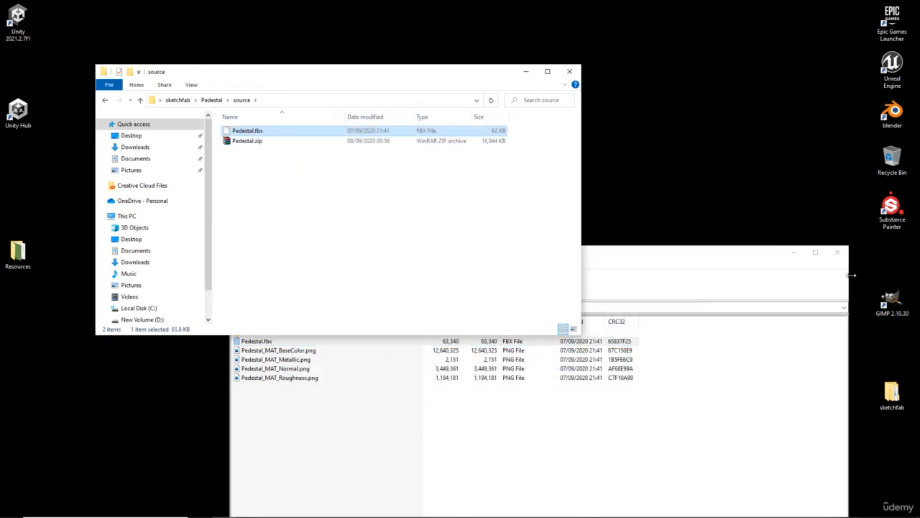
pyautogui.click(838, 251)
# Step: Move Pedestal.fbx out of the source folder and into the Pedestal textures folder by way of the desktop
pyautogui.moveTo(247, 131); pyautogui.dragTo(686, 233)
pyautogui.click(210, 101)
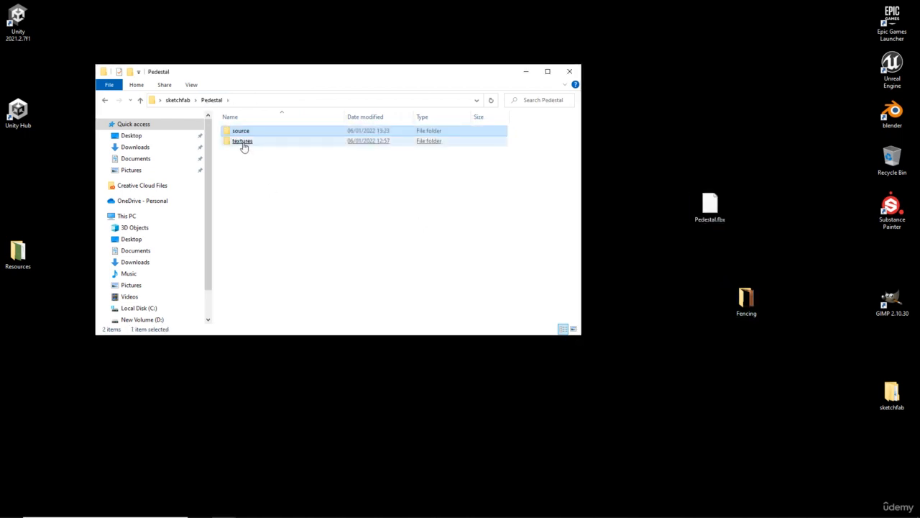
pyautogui.click(243, 142)
# Step: Move the Pedestal model's textures folder onto the desktop and rename it Pedestal
pyautogui.moveTo(245, 147); pyautogui.dragTo(674, 261)
pyautogui.click(676, 252)
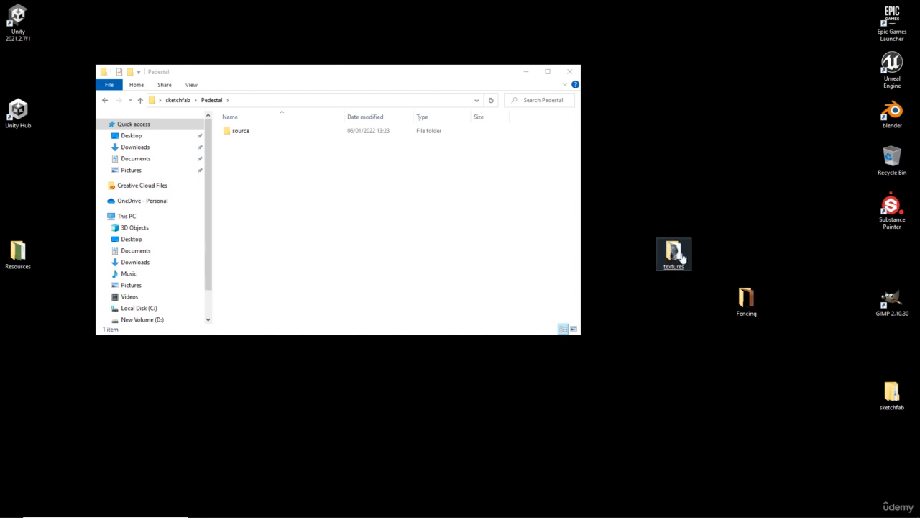
pyautogui.rightClick(676, 252)
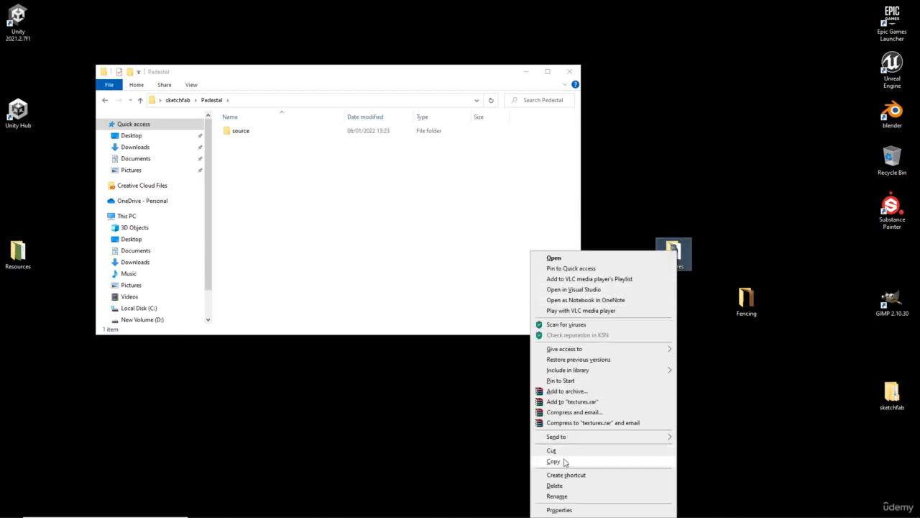
pyautogui.click(565, 499)
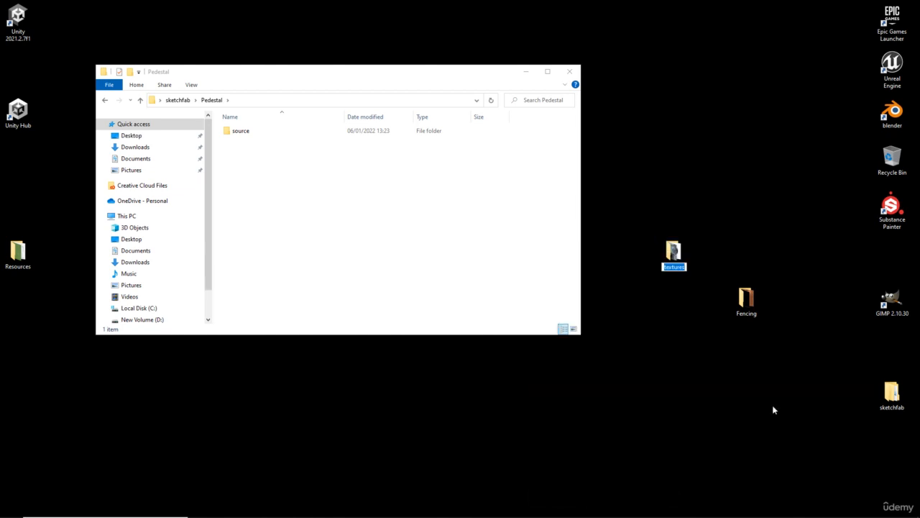
pyautogui.write('Pedestal')
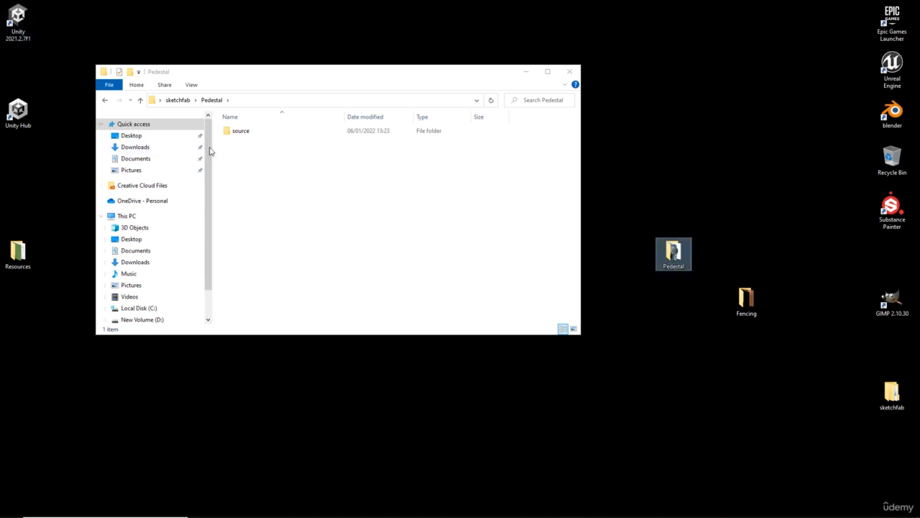
# Step: Move StylizedStone.fbx from the Rocks source folder into the Rocks textures folder by way of the desktop
pyautogui.click(175, 103)
pyautogui.doubleClick(238, 152)
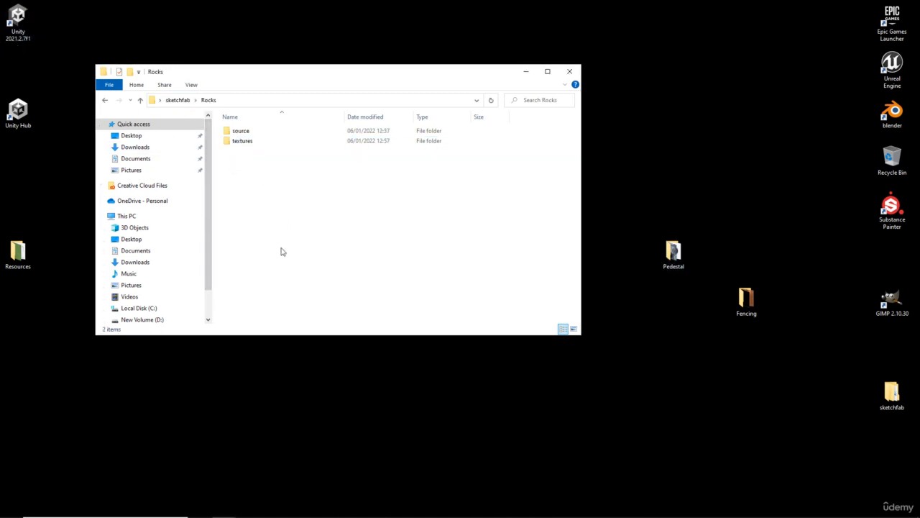
pyautogui.doubleClick(243, 131)
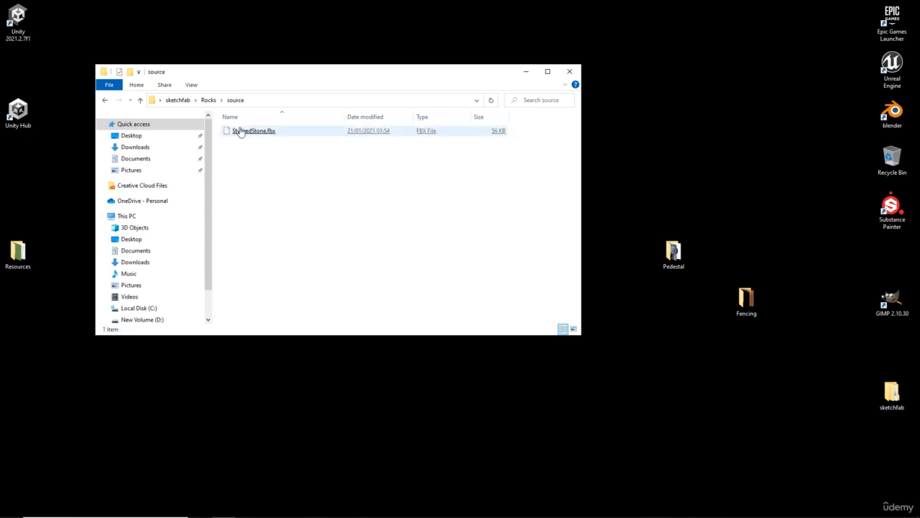
pyautogui.moveTo(241, 136); pyautogui.dragTo(636, 185)
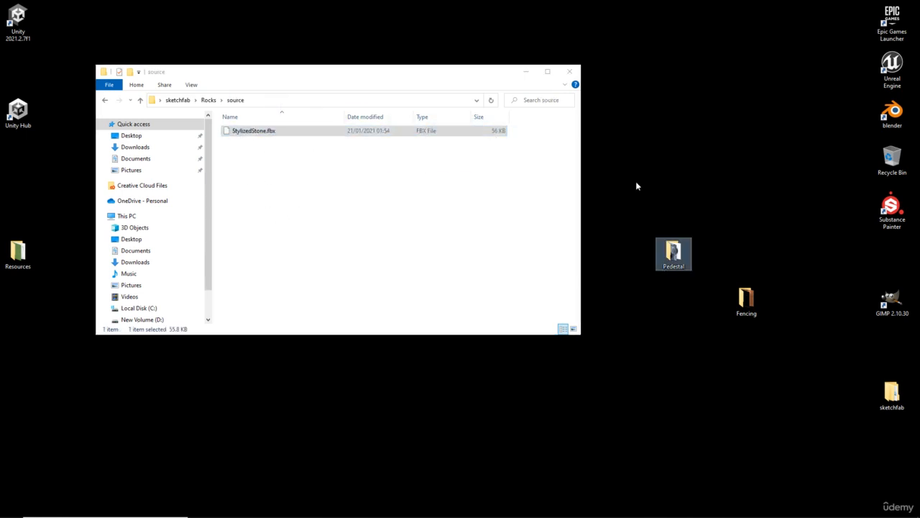
pyautogui.click(208, 100)
pyautogui.doubleClick(254, 142)
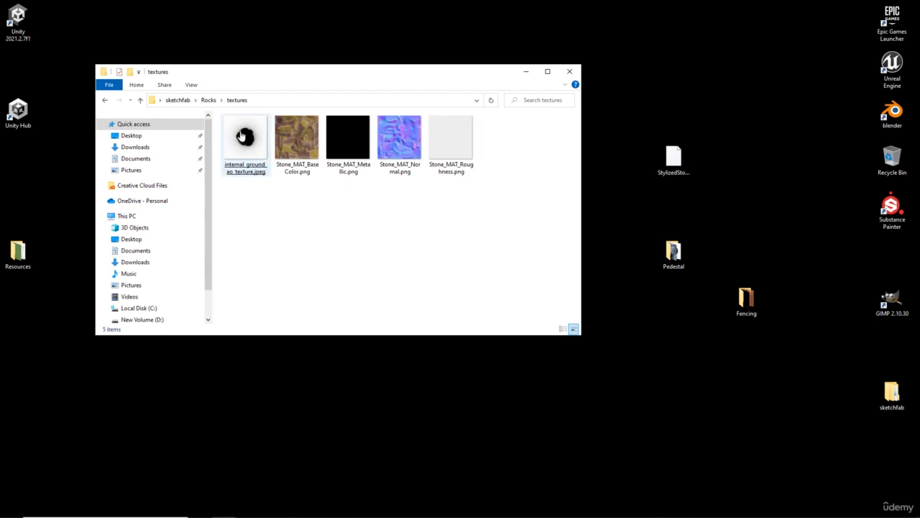
# Step: Move the Rocks textures folder onto the desktop and rename it RocksSketchfab
pyautogui.click(209, 100)
pyautogui.moveTo(247, 148); pyautogui.dragTo(718, 167)
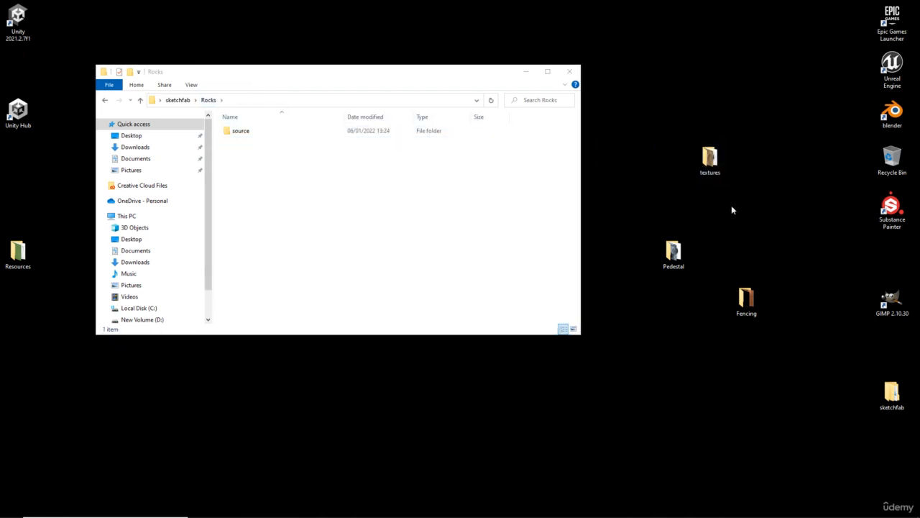
pyautogui.rightClick(711, 162)
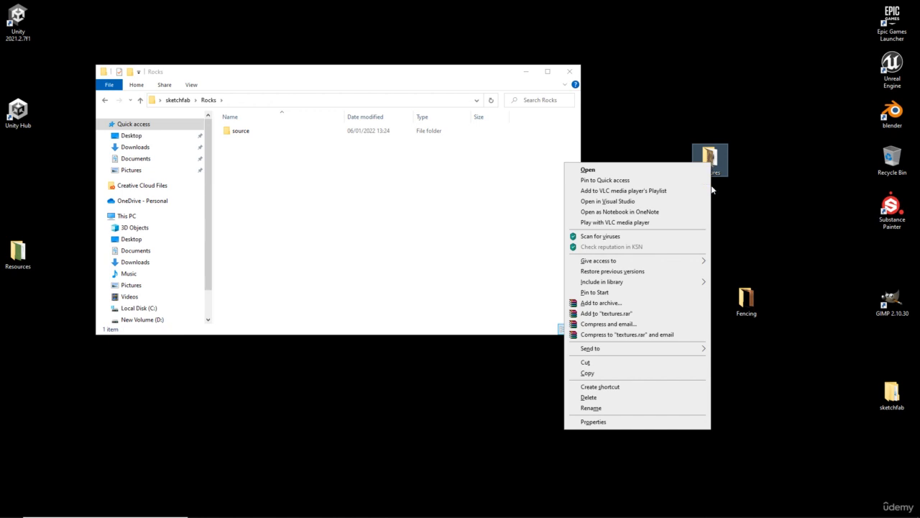
pyautogui.click(601, 408)
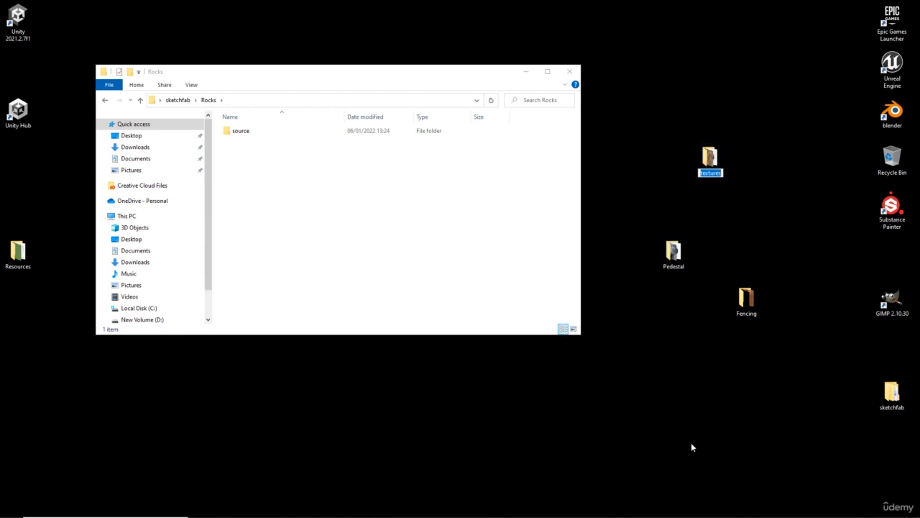
pyautogui.write('RocksSketchfab')
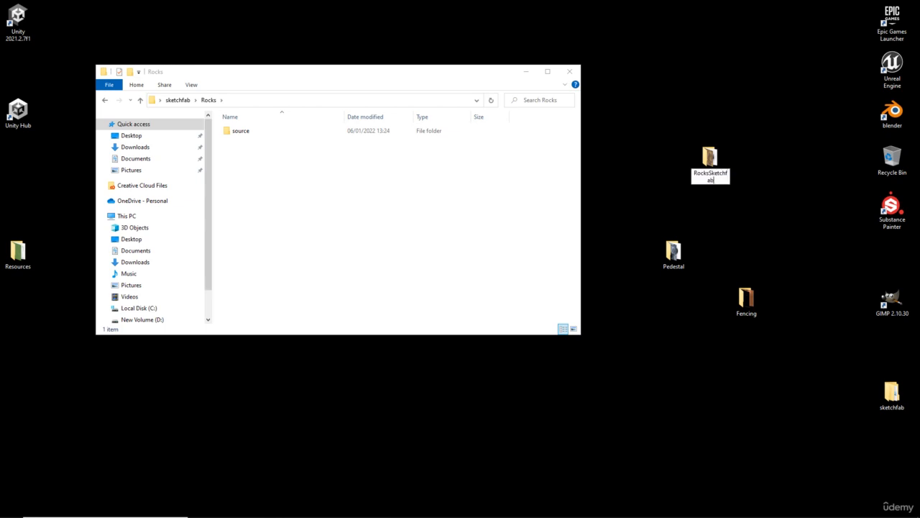
pyautogui.press('Return')
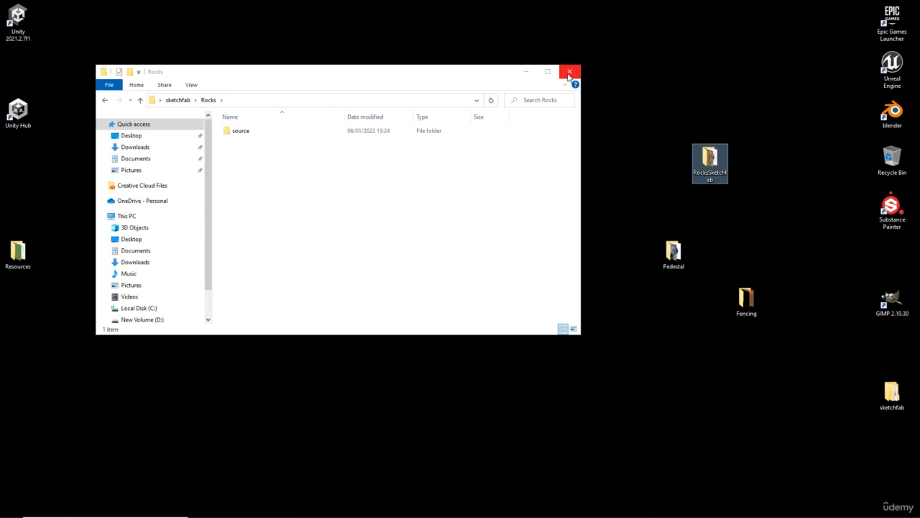
# Step: Close the File Explorer window and line up the RocksSketchfab and Pedestal folders beside Fencing on the desktop
pyautogui.click(569, 71)
pyautogui.moveTo(711, 161); pyautogui.dragTo(712, 306)
pyautogui.moveTo(673, 251); pyautogui.dragTo(683, 310)
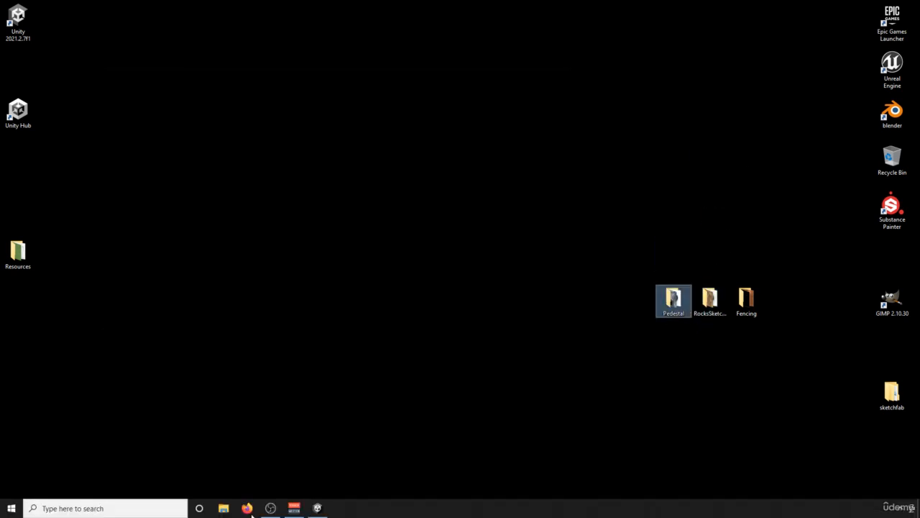
# Step: Switch to Unity, restore its window to a smaller size and move it clear of the three desktop model folders
pyautogui.click(318, 508)
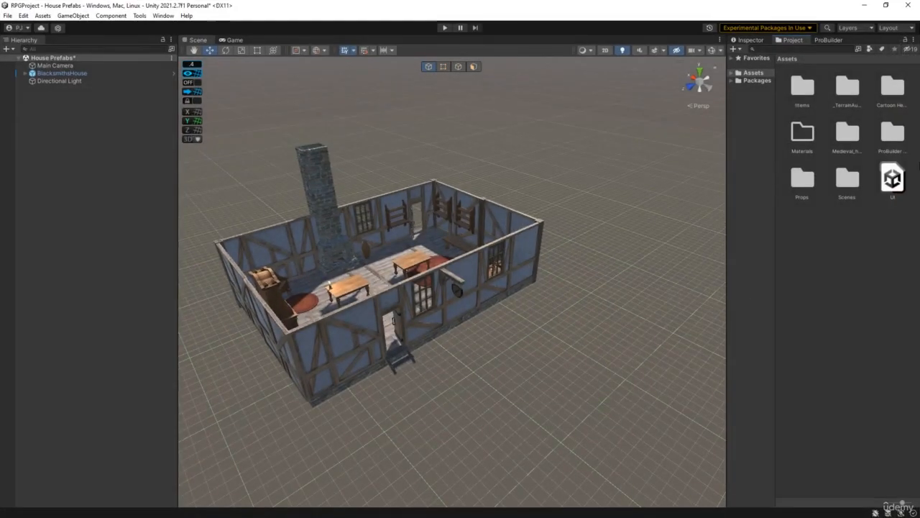
pyautogui.click(886, 7)
pyautogui.moveTo(763, 39); pyautogui.dragTo(483, 43)
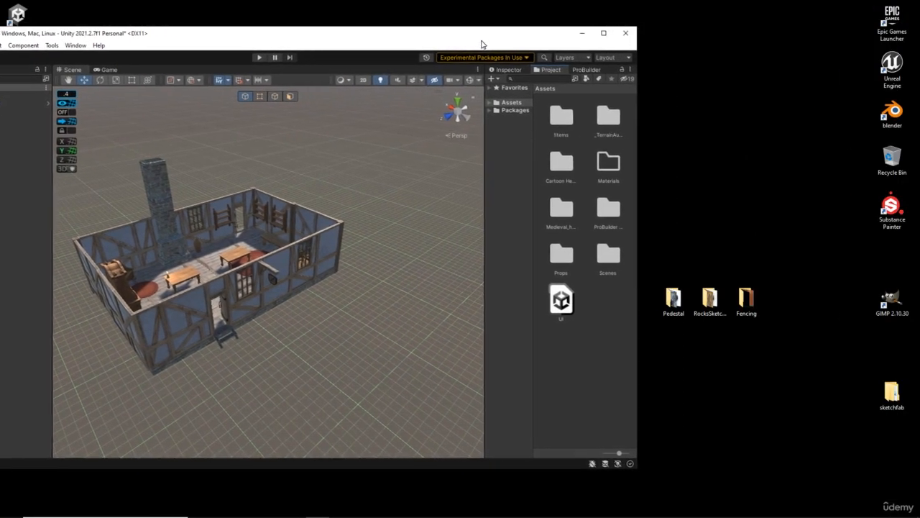
# Step: Import the Pedestal, RocksSketchfab and Fencing folders from the desktop into the !Items folder and fix their normal map textures
pyautogui.moveTo(768, 336); pyautogui.dragTo(560, 121)
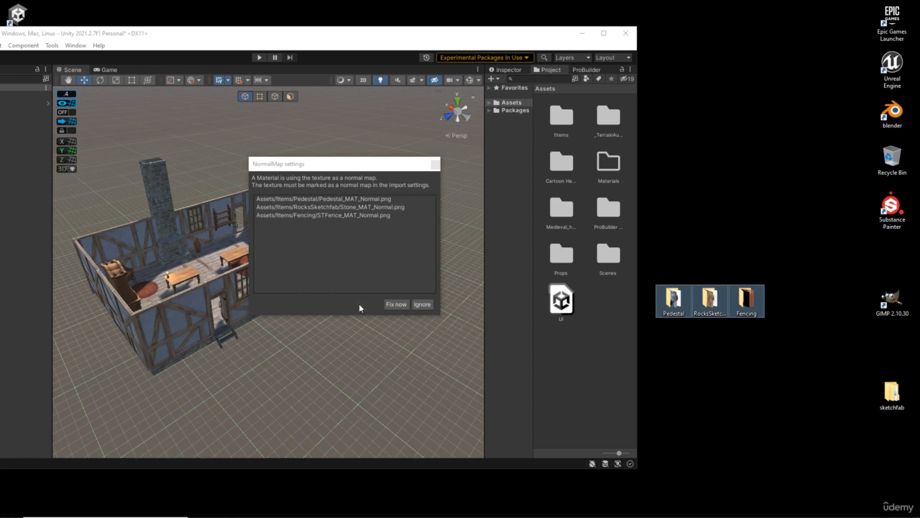
pyautogui.click(396, 304)
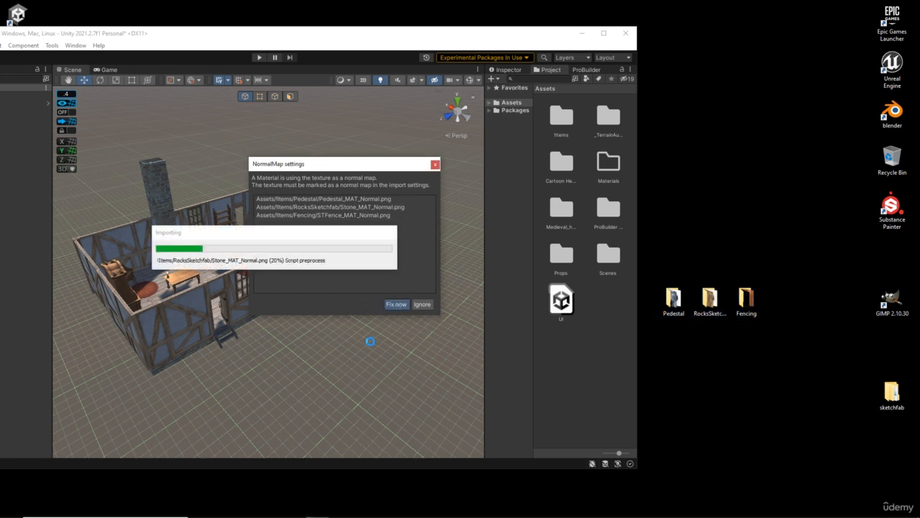
# Step: Permanently delete the three model folders and the sketchfab folder from the desktop, and maximise the Unity window
pyautogui.moveTo(769, 330); pyautogui.dragTo(658, 285)
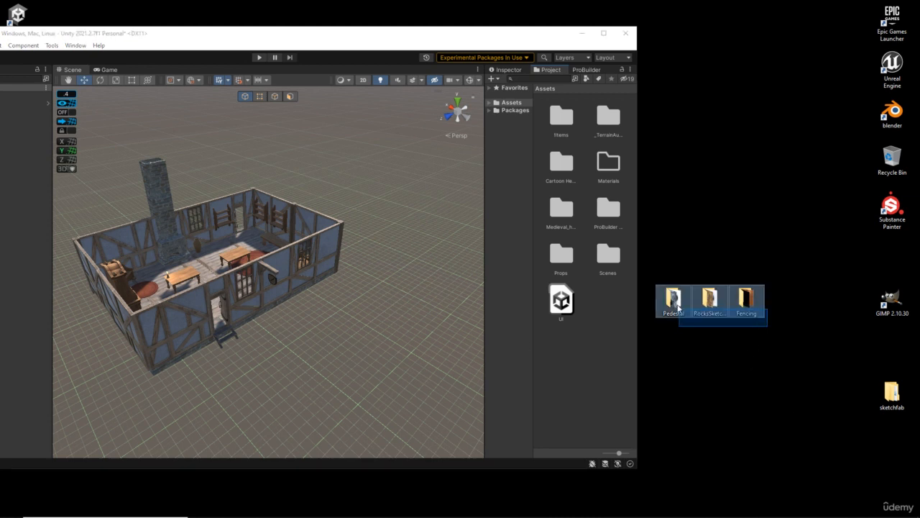
pyautogui.hotkey('shift', 'Delete')
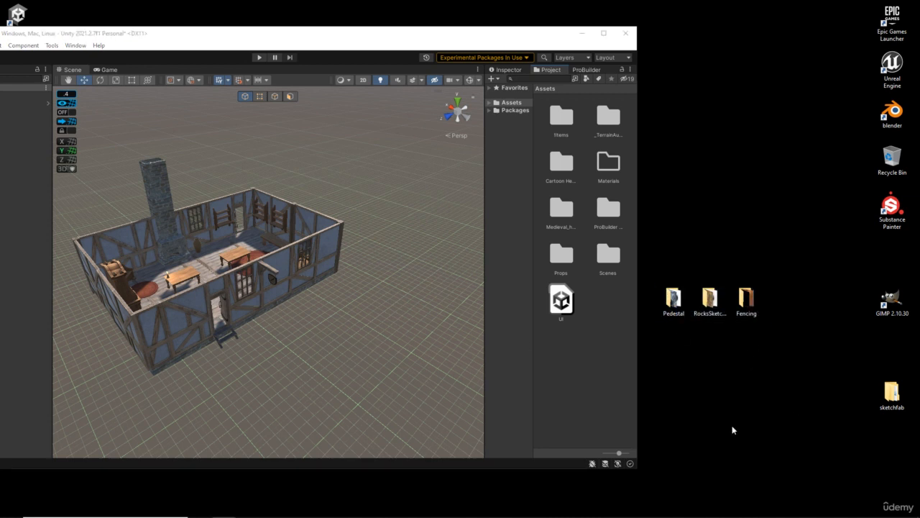
pyautogui.click(498, 272)
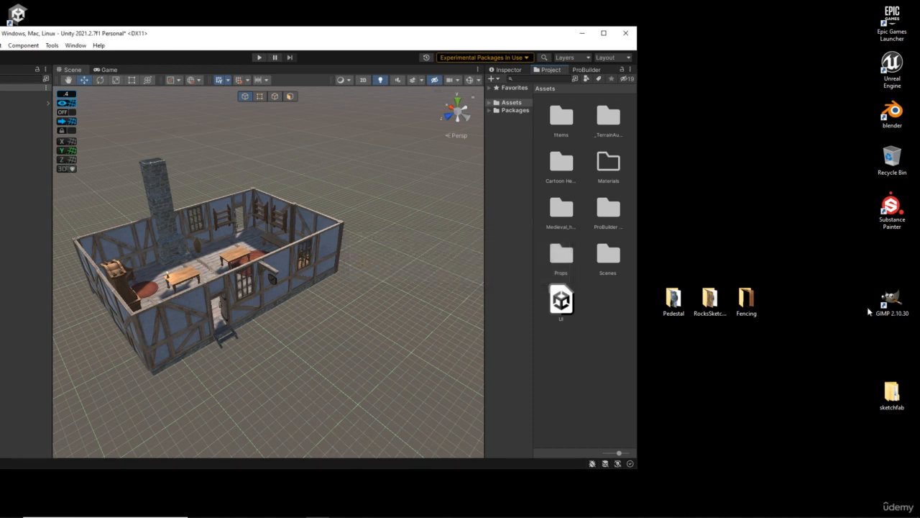
pyautogui.click(892, 394)
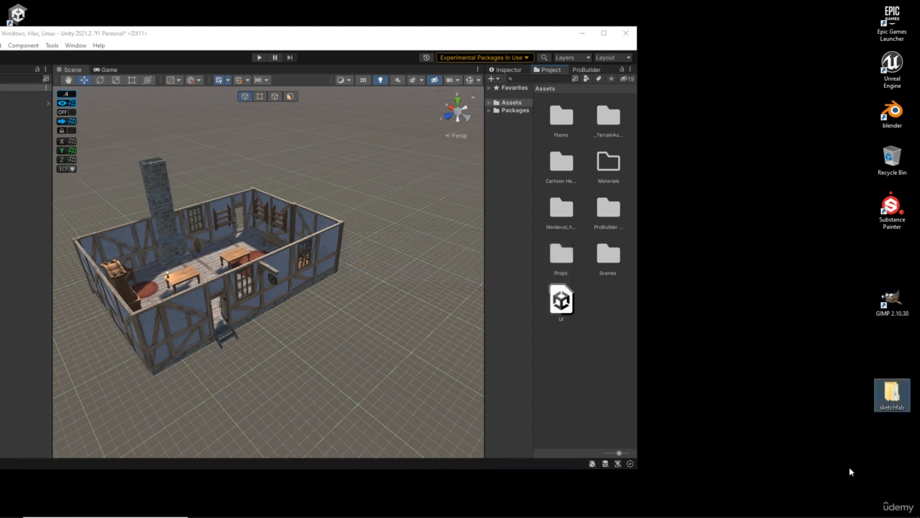
pyautogui.hotkey('shift', 'Delete')
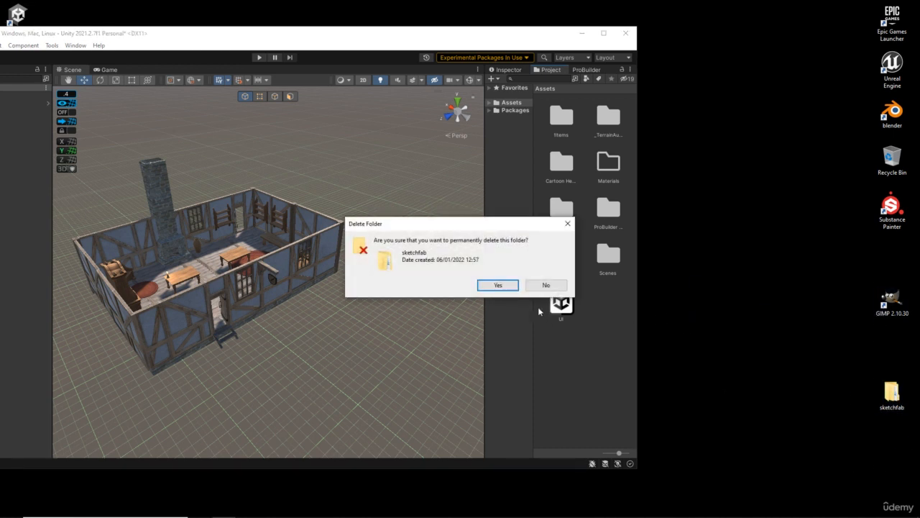
pyautogui.click(496, 285)
pyautogui.click(603, 33)
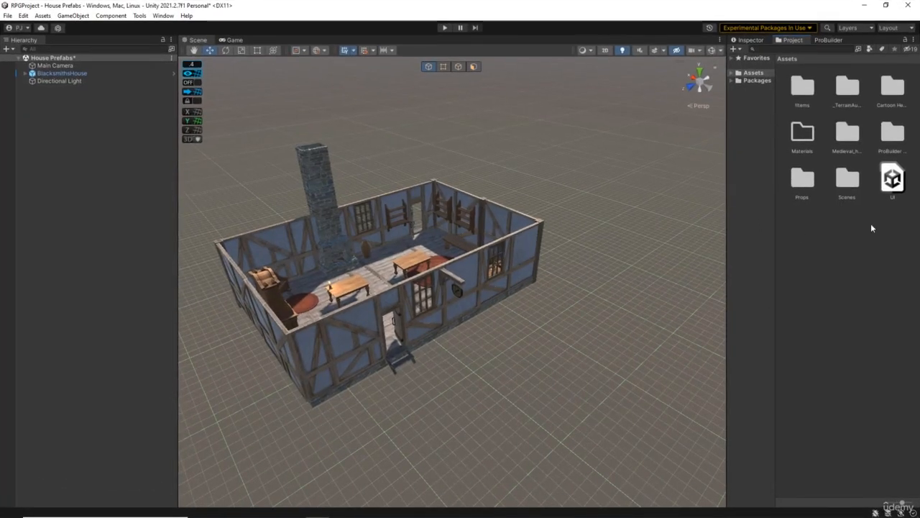
# Step: Set the mountain01 texture in !Items/Resources to the Single Channel texture type with the Red channel and apply the import settings
pyautogui.doubleClick(803, 91)
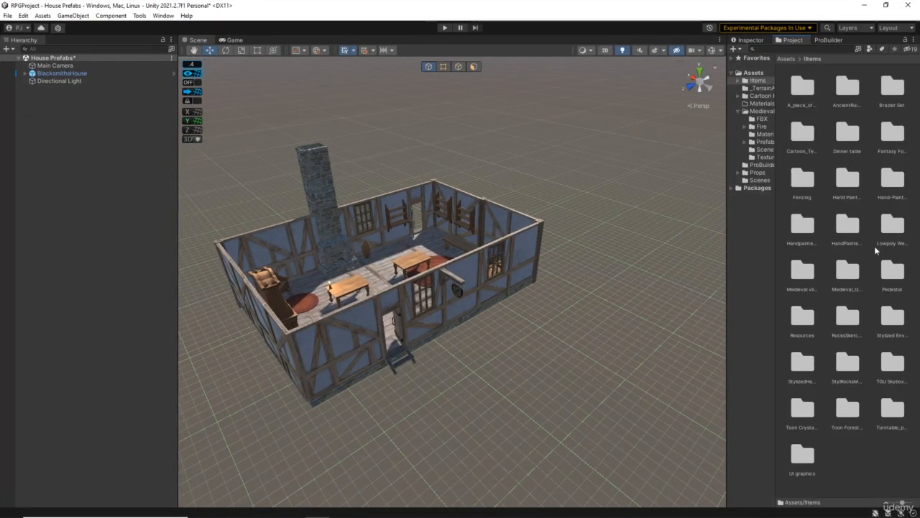
pyautogui.doubleClick(794, 323)
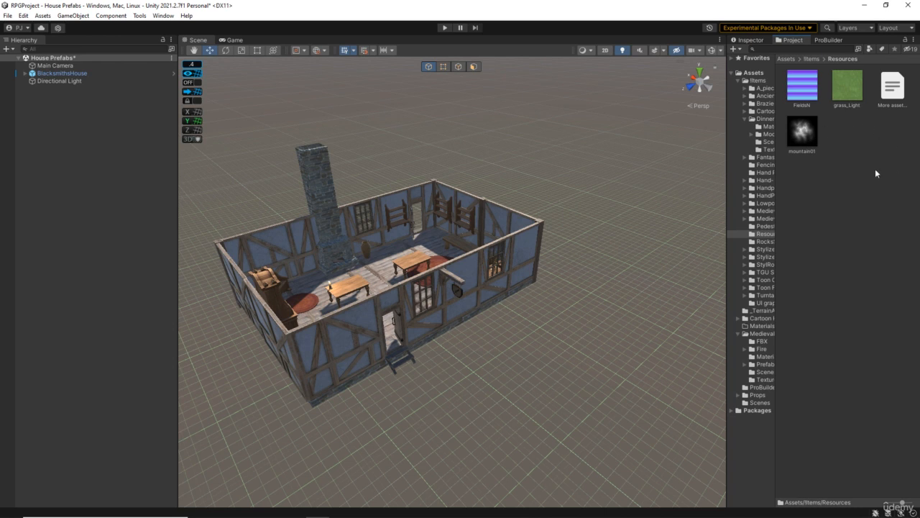
pyautogui.click(810, 131)
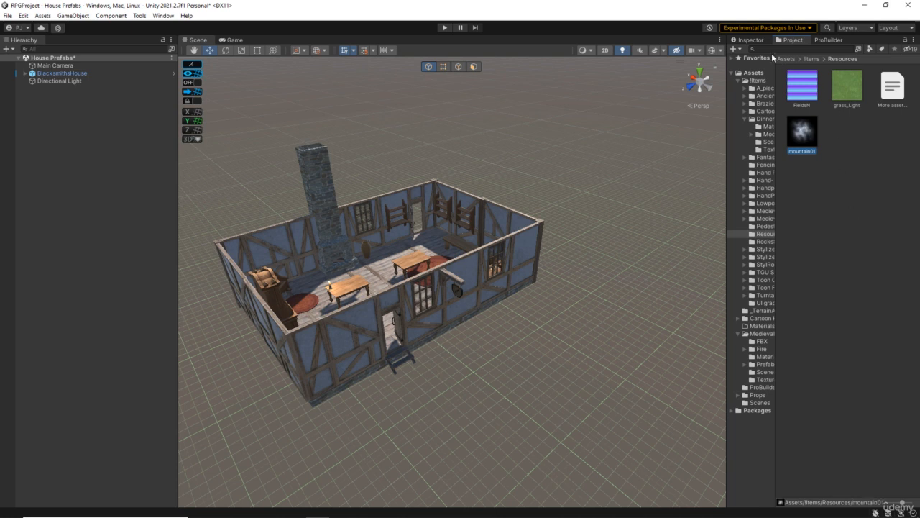
pyautogui.click(751, 40)
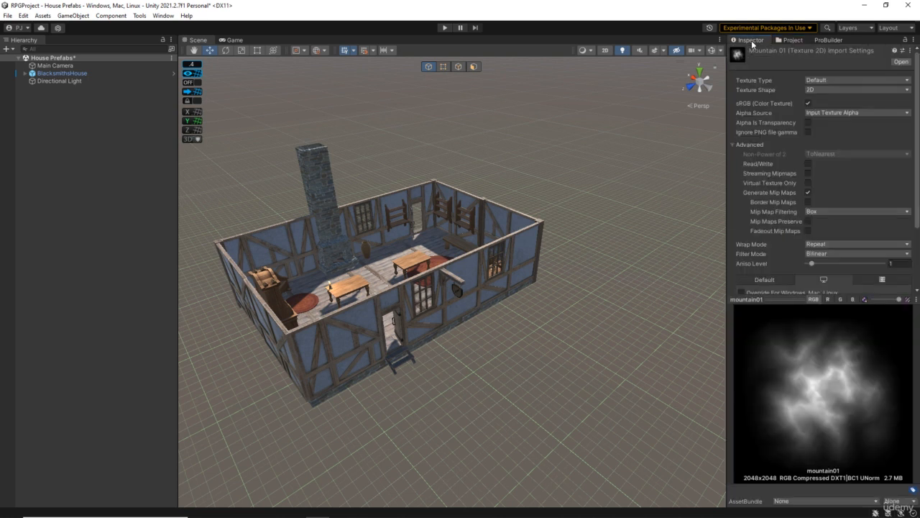
pyautogui.click(845, 81)
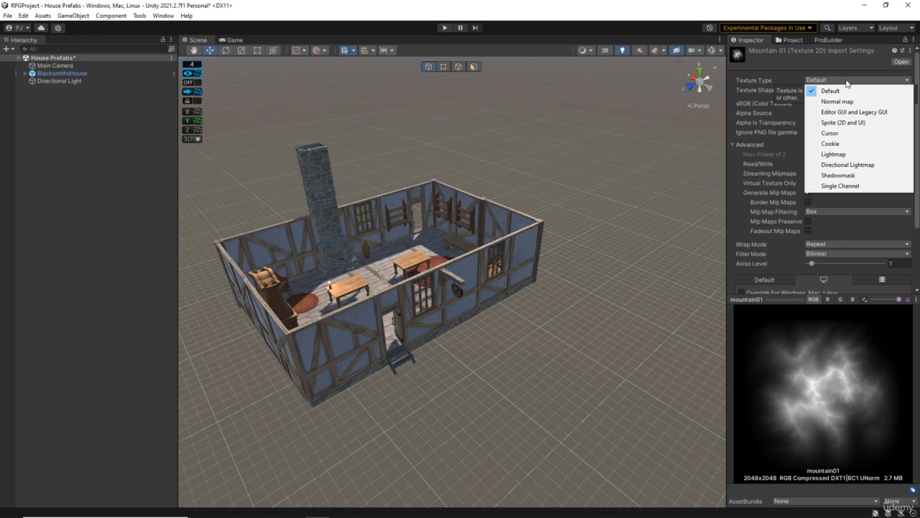
pyautogui.click(850, 188)
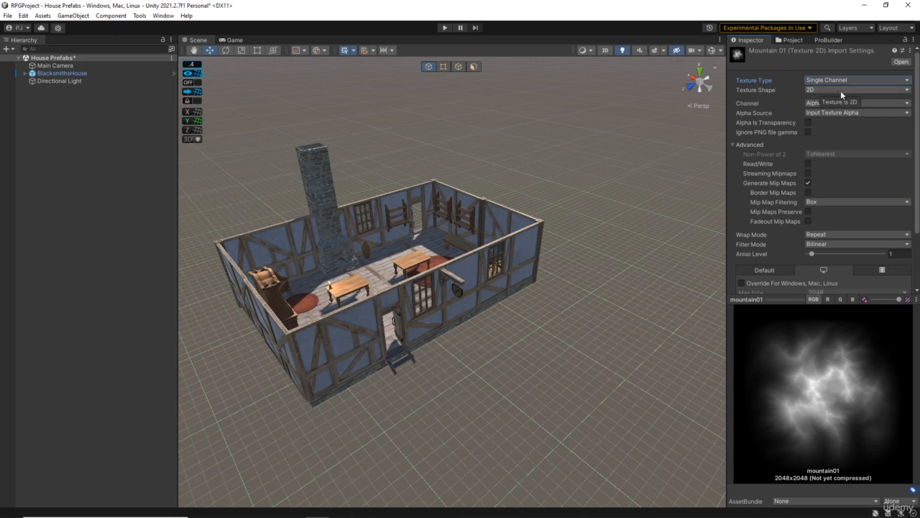
pyautogui.click(847, 102)
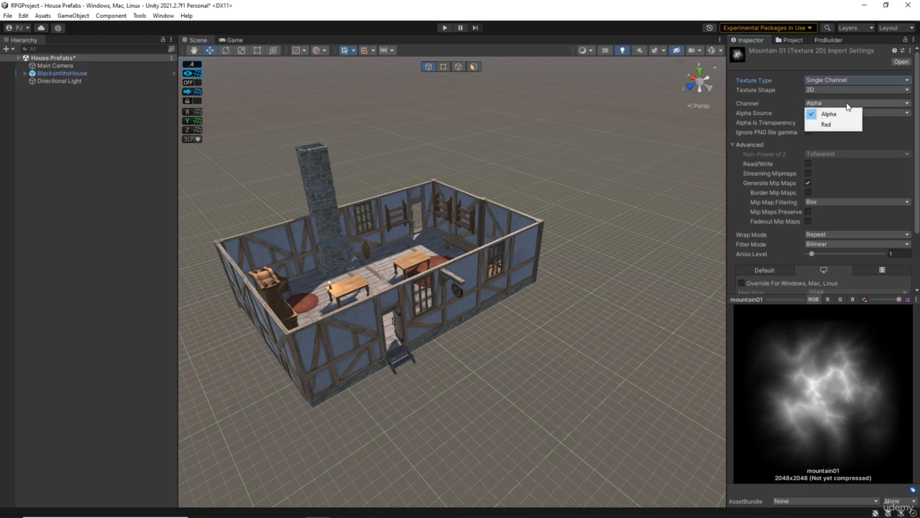
pyautogui.click(837, 124)
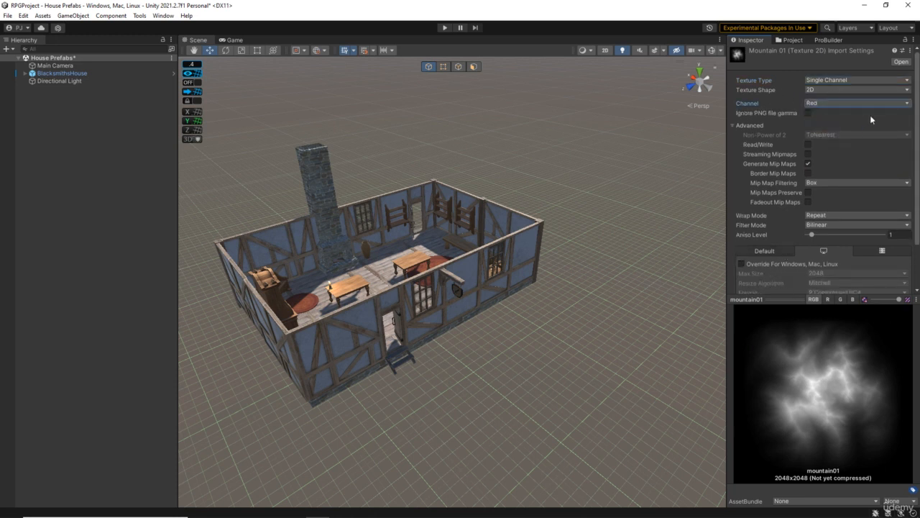
pyautogui.scroll(-3, 870, 115)
pyautogui.click(900, 257)
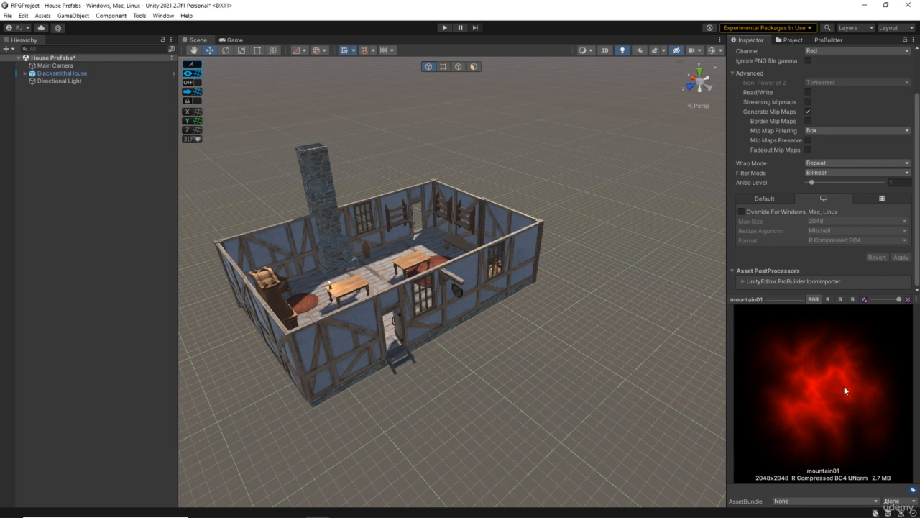
pyautogui.scroll(3, 818, 224)
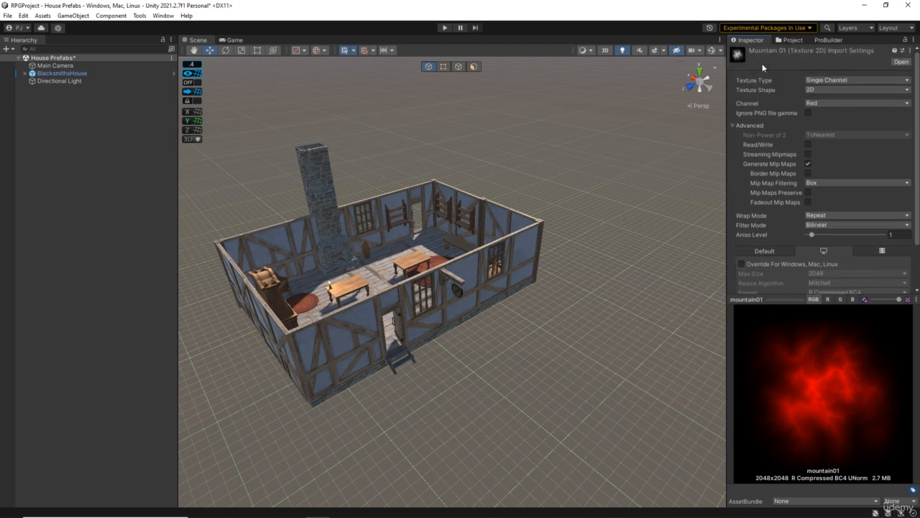
# Step: Look through the Cartoon_Texture_Pack, Hand Painted Textures and Resources folders inside !Items
pyautogui.click(791, 41)
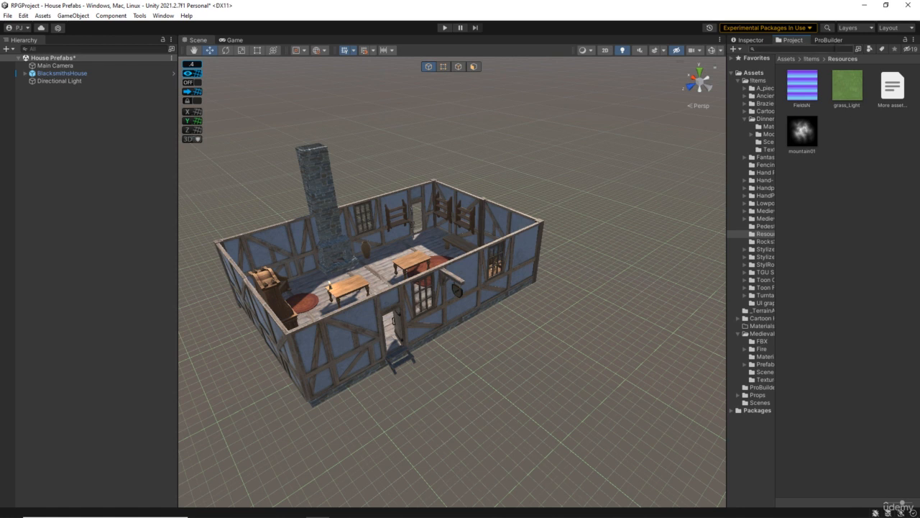
pyautogui.click(811, 59)
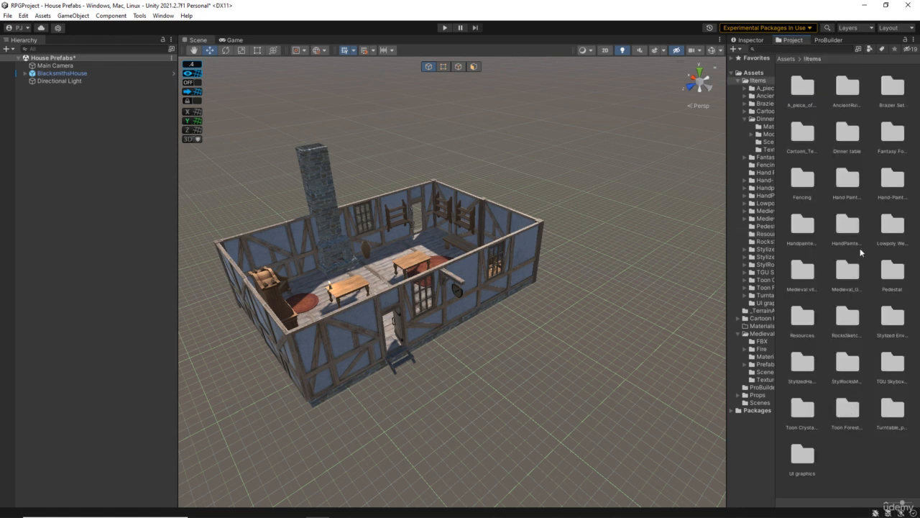
pyautogui.doubleClick(803, 136)
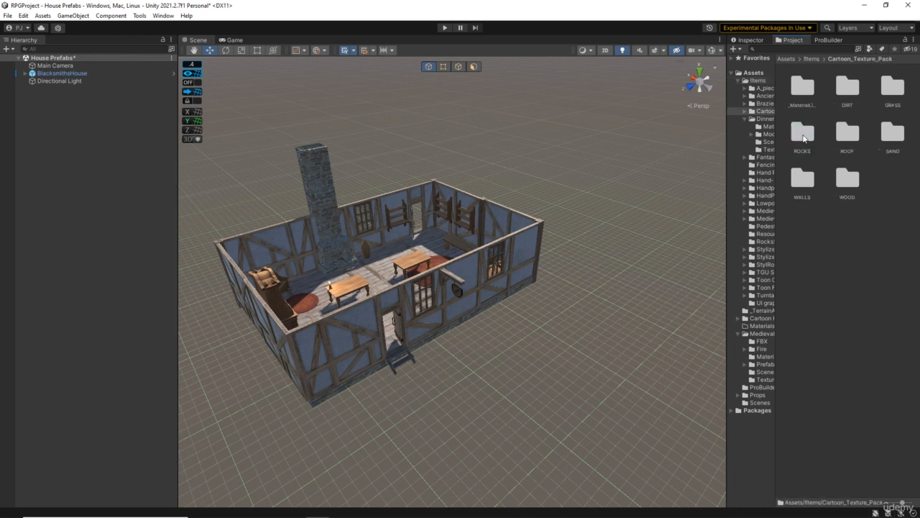
pyautogui.click(815, 58)
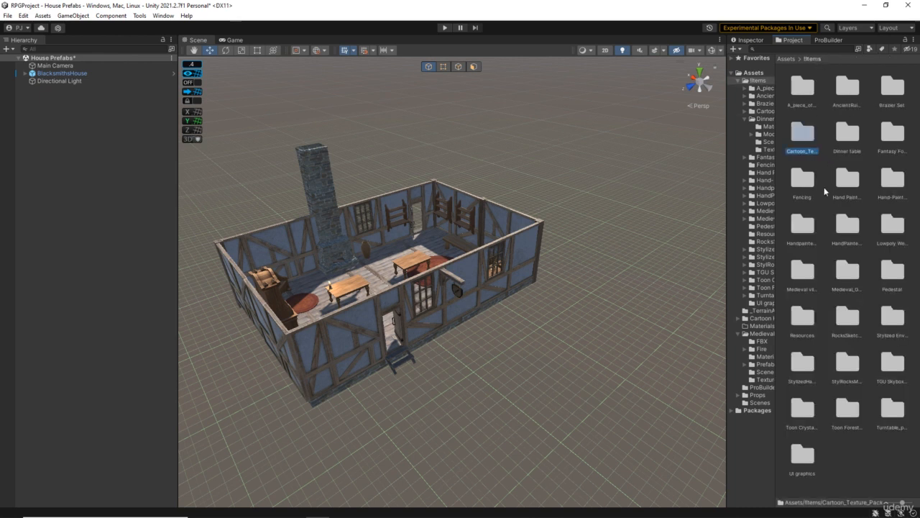
pyautogui.click(855, 186)
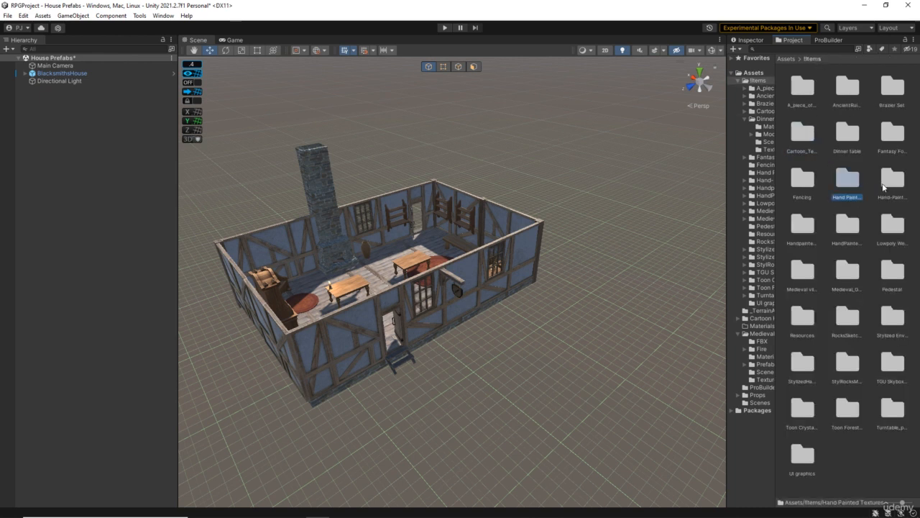
pyautogui.doubleClick(852, 184)
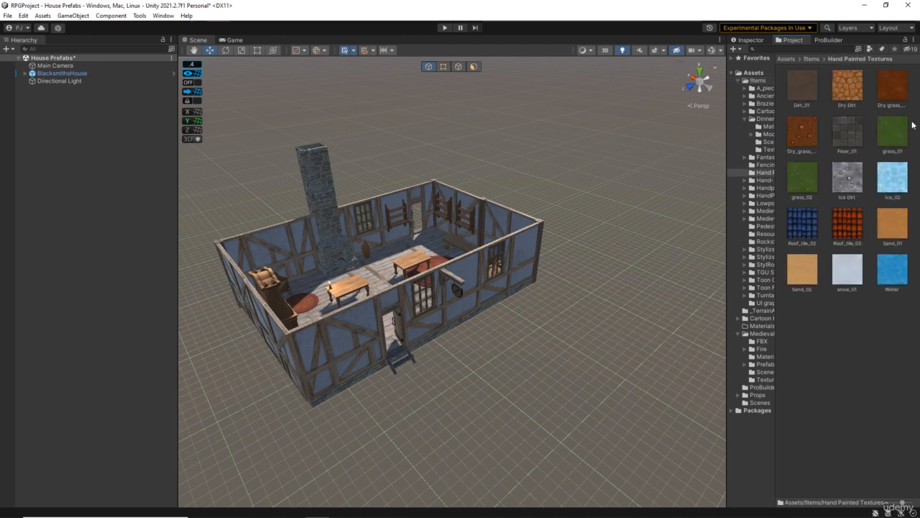
pyautogui.click(754, 41)
pyautogui.click(794, 41)
pyautogui.click(785, 60)
pyautogui.doubleClick(802, 86)
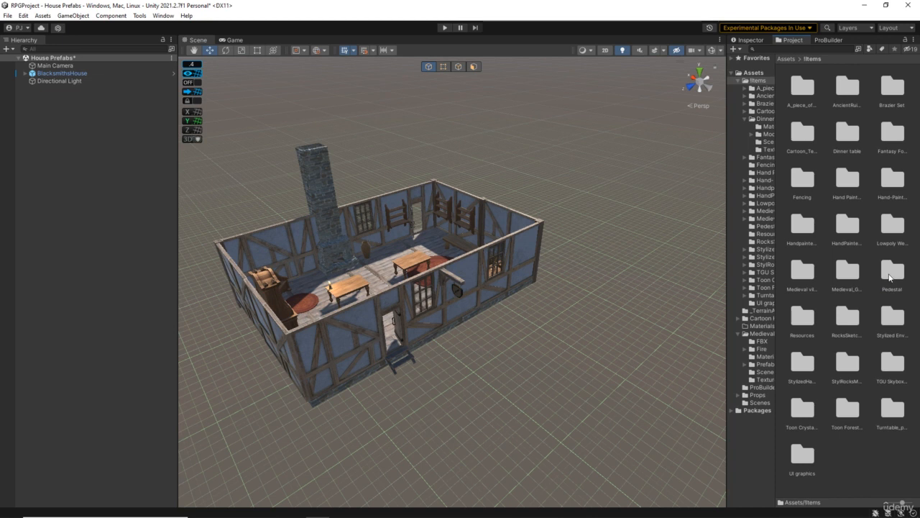
pyautogui.doubleClick(811, 316)
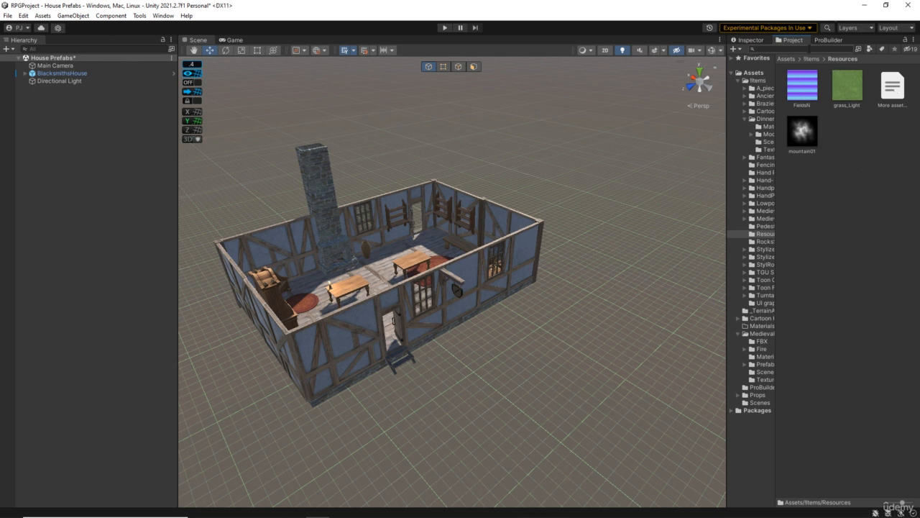
pyautogui.click(811, 59)
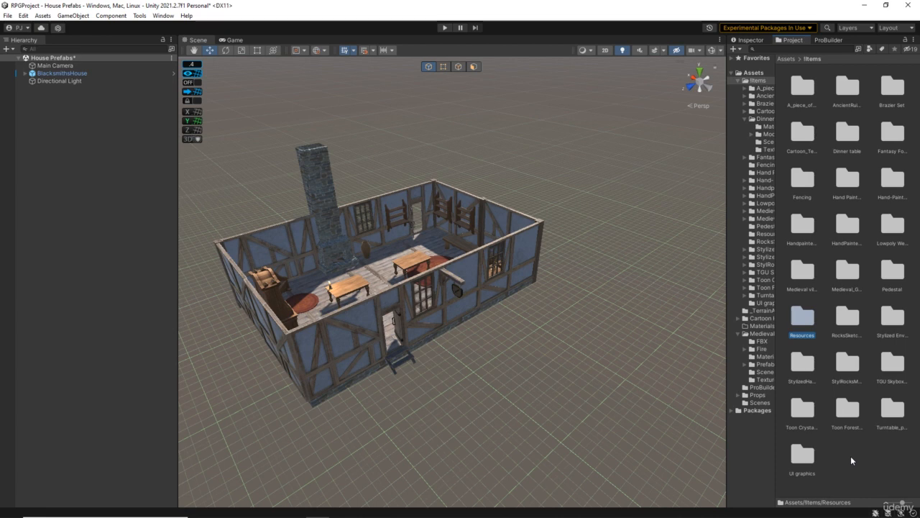
# Step: Add a second Project tab beside the Scene and Game views and show the !Items folder in it
pyautogui.click(721, 42)
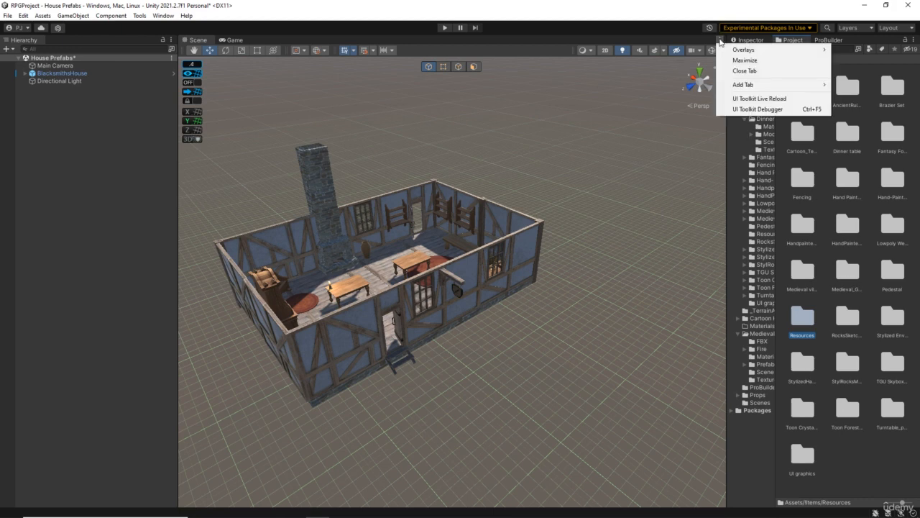
pyautogui.moveTo(746, 86)
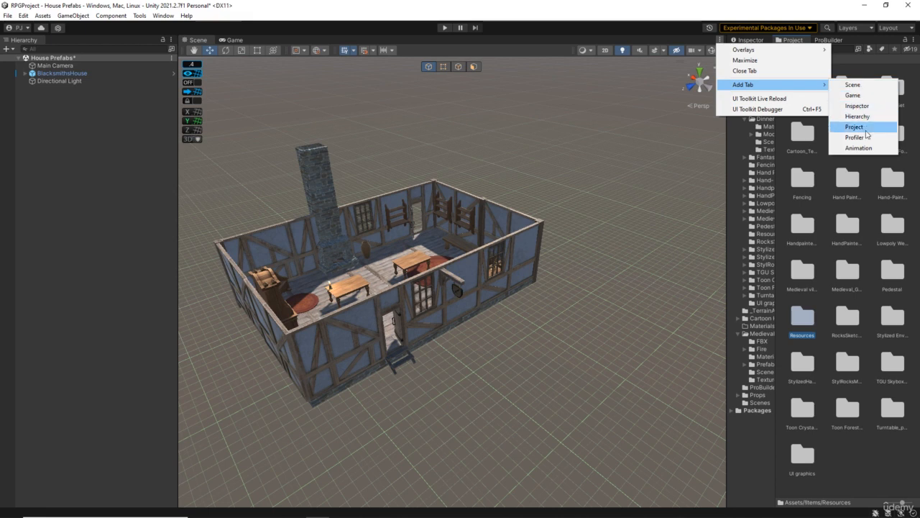
pyautogui.click(842, 126)
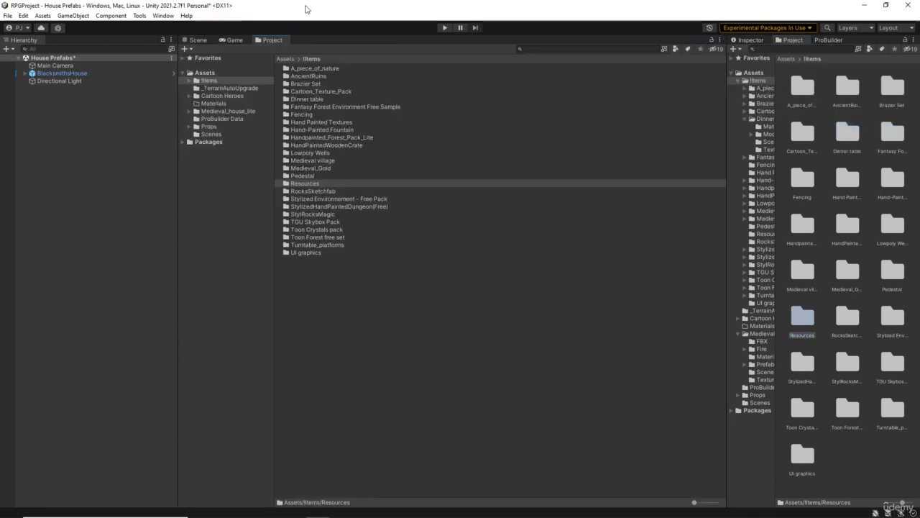
pyautogui.click(210, 57)
pyautogui.click(399, 67)
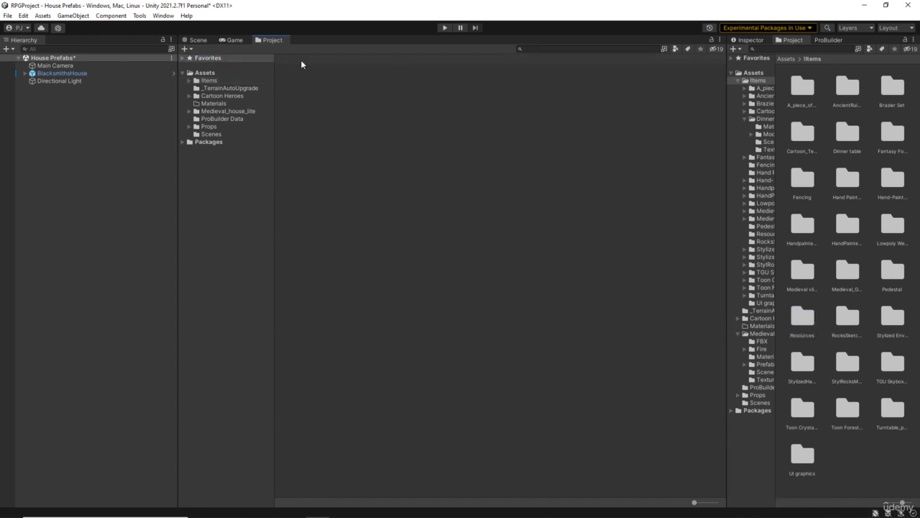
pyautogui.click(209, 81)
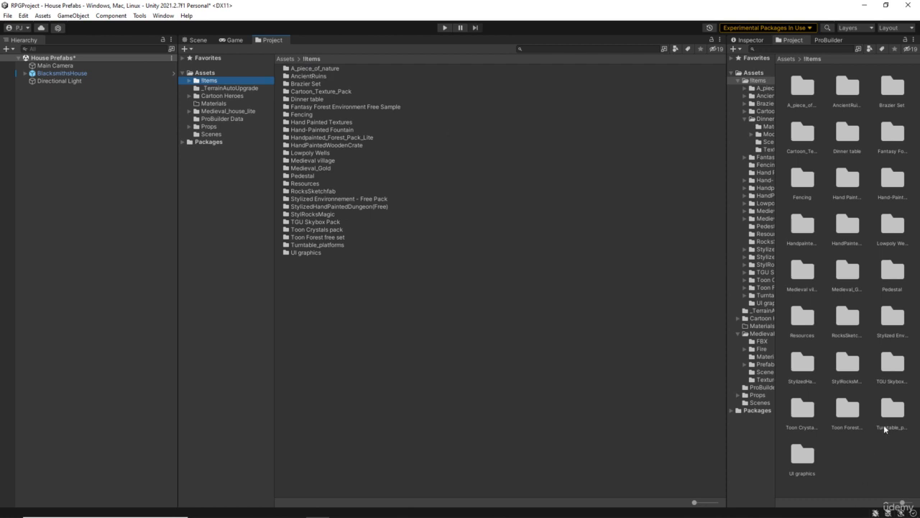
# Step: Create a new folder named MainPrefabs directly under Assets and open it
pyautogui.click(787, 59)
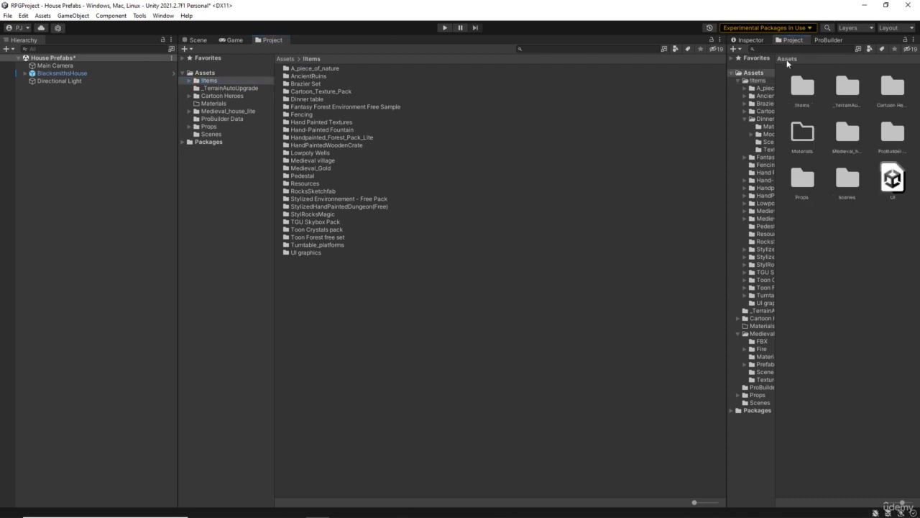
pyautogui.rightClick(838, 245)
pyautogui.moveTo(838, 252)
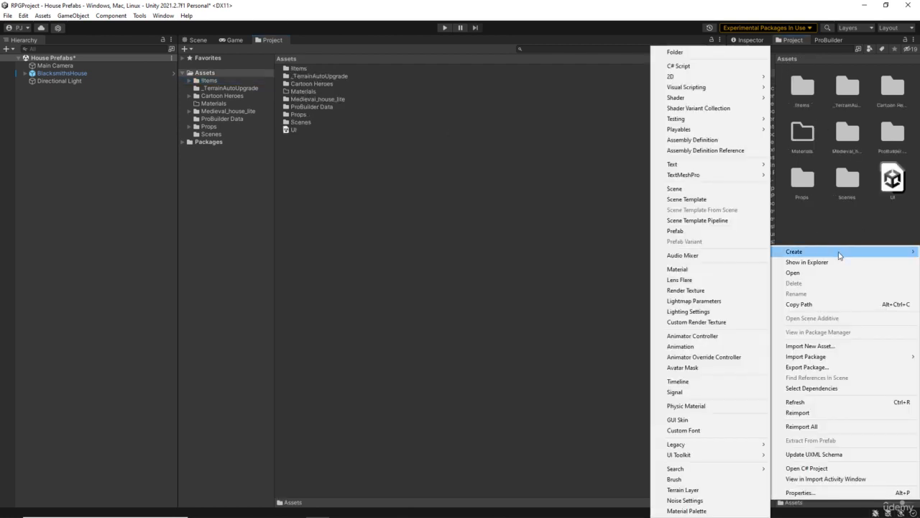
pyautogui.click(675, 52)
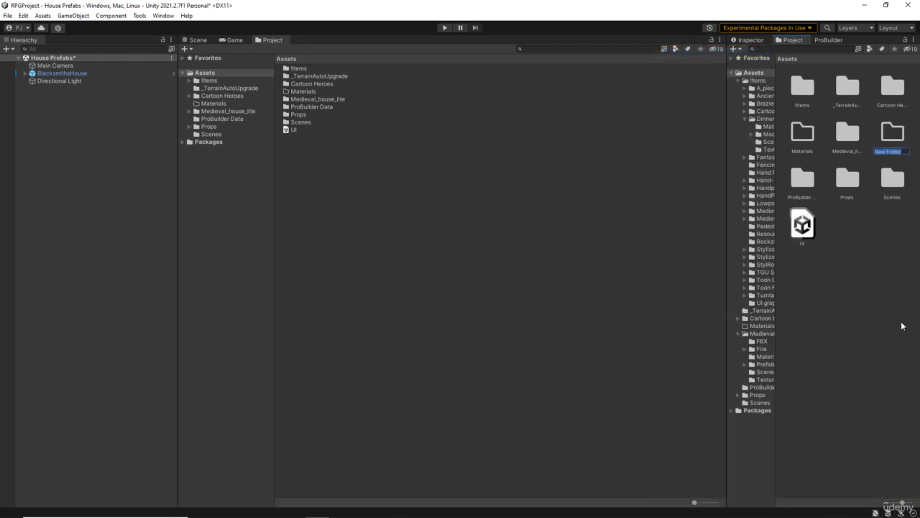
pyautogui.write('!')
pyautogui.write('abs')
pyautogui.press('Return')
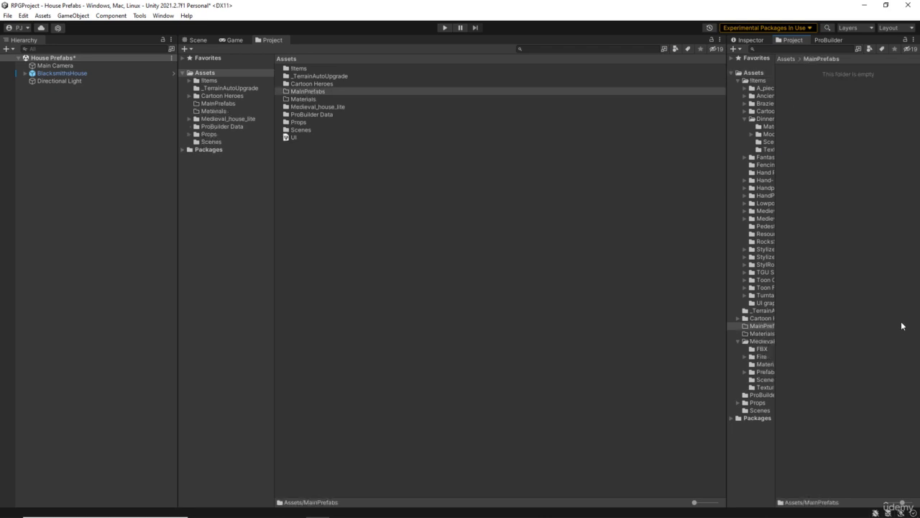
# Step: Lock the narrow Project view on MainPrefabs and show the !Items/A_piece_of_nature/Models folder as large thumbnails in the wide Project view
pyautogui.click(209, 81)
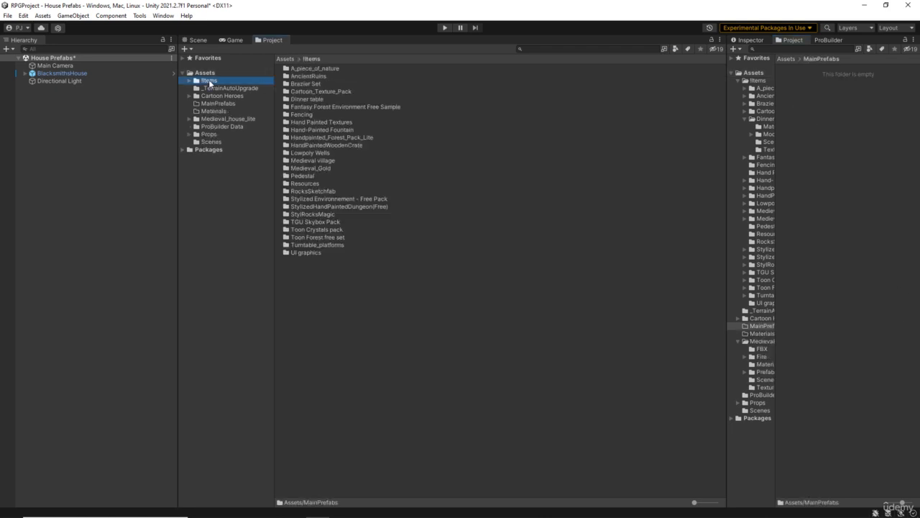
pyautogui.click(905, 40)
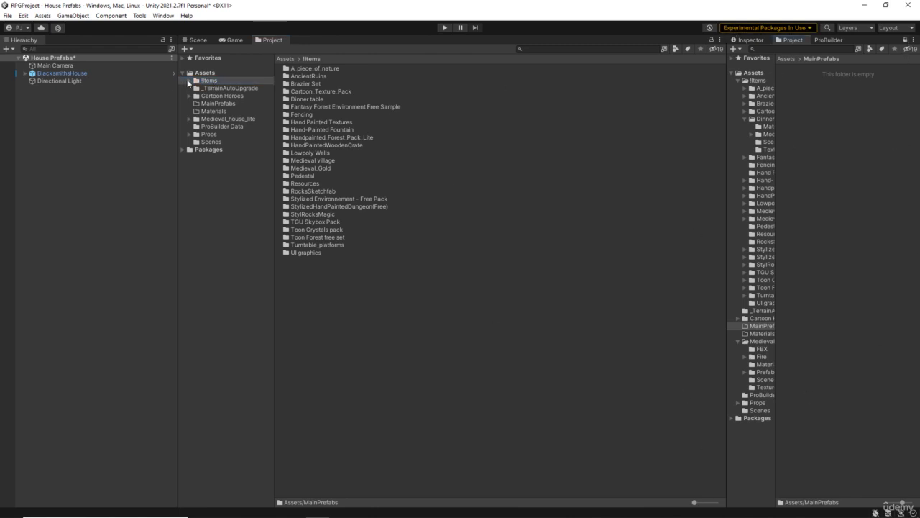
pyautogui.doubleClick(323, 69)
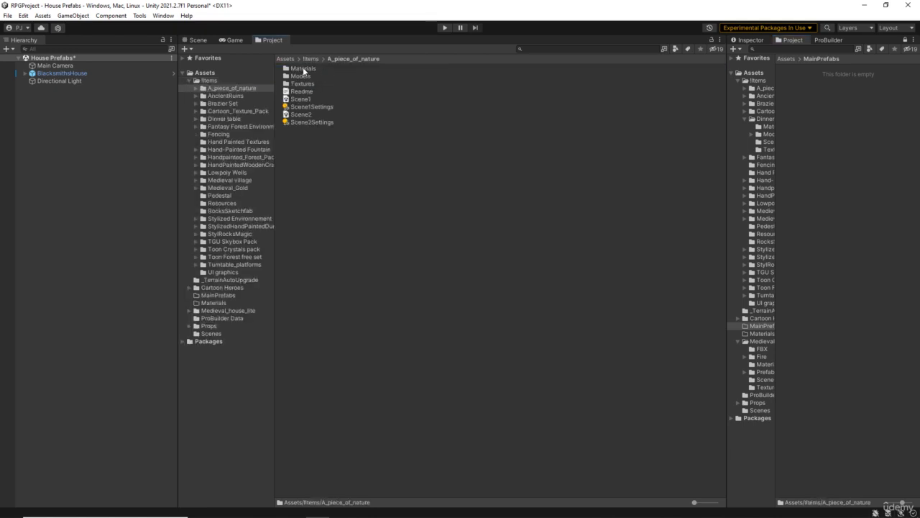
pyautogui.doubleClick(300, 76)
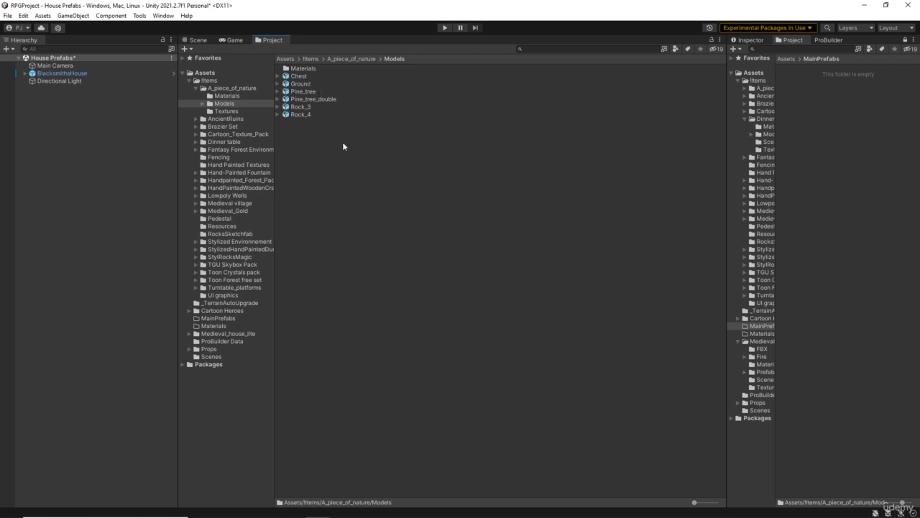
pyautogui.moveTo(695, 502); pyautogui.dragTo(716, 502)
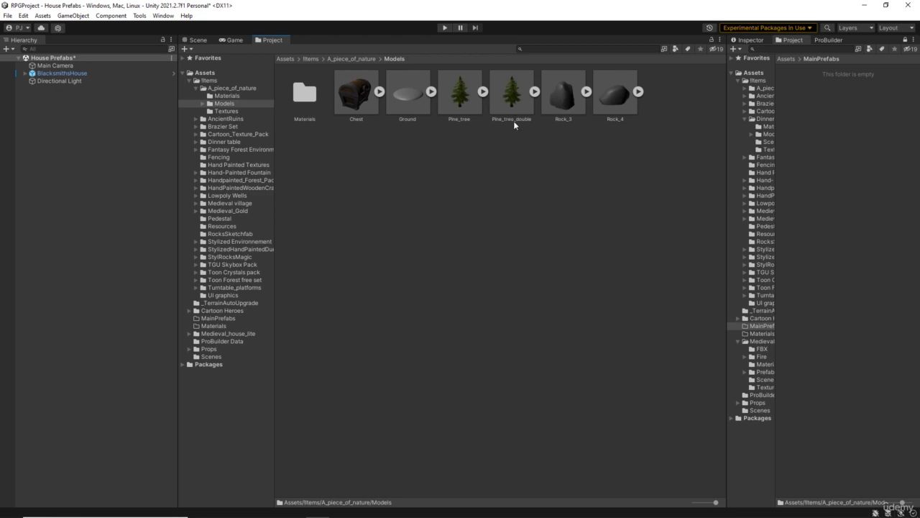
# Step: Move the Pine_tree_double, Rock_3, Rock_4 and Chest models from A_piece_of_nature/Models into MainPrefabs
pyautogui.moveTo(511, 97); pyautogui.dragTo(891, 151)
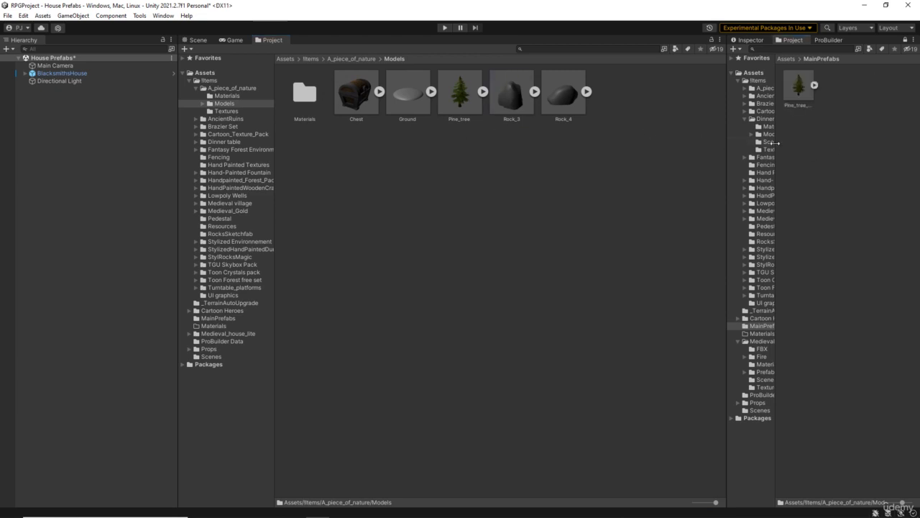
pyautogui.moveTo(511, 99); pyautogui.dragTo(902, 172)
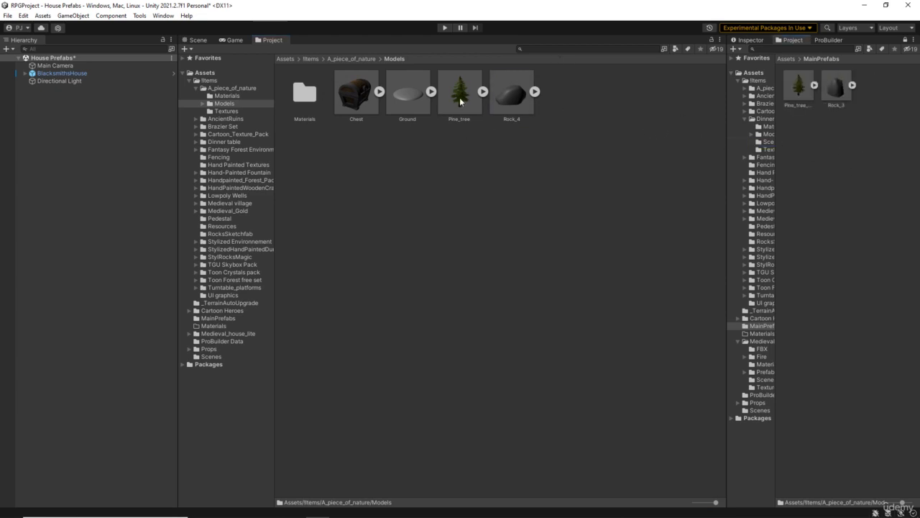
pyautogui.moveTo(514, 106); pyautogui.dragTo(877, 144)
pyautogui.moveTo(357, 97); pyautogui.dragTo(880, 154)
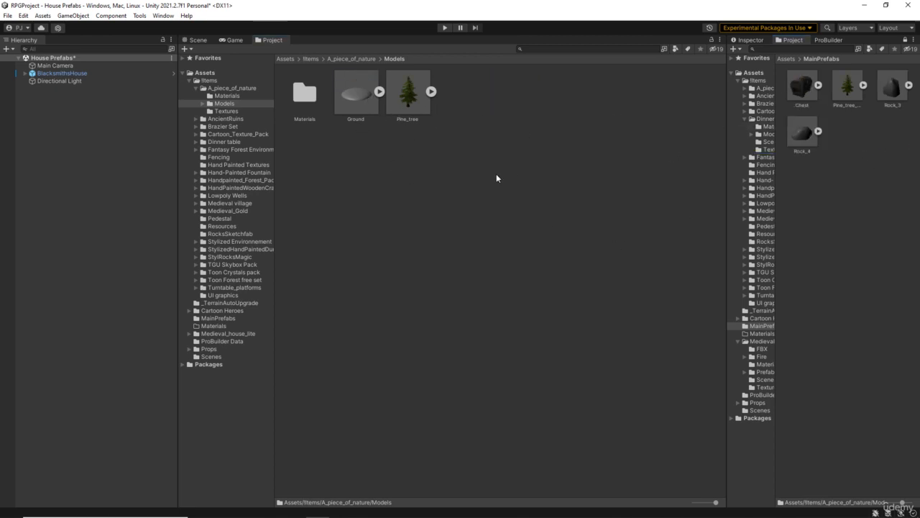
# Step: Move the last six AncientRuins prefabs, from P_AncientRuins_Rock1 through the sword, into MainPrefabs
pyautogui.click(314, 59)
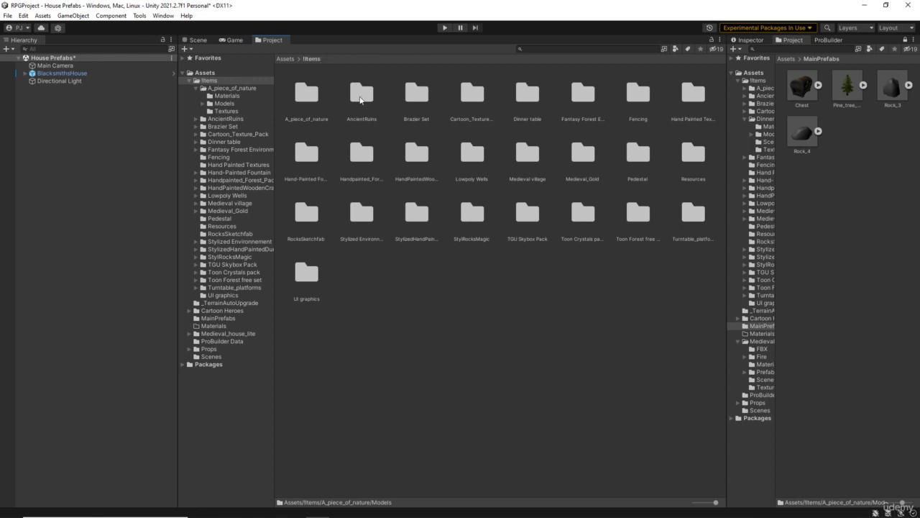
pyautogui.doubleClick(361, 96)
pyautogui.doubleClick(359, 95)
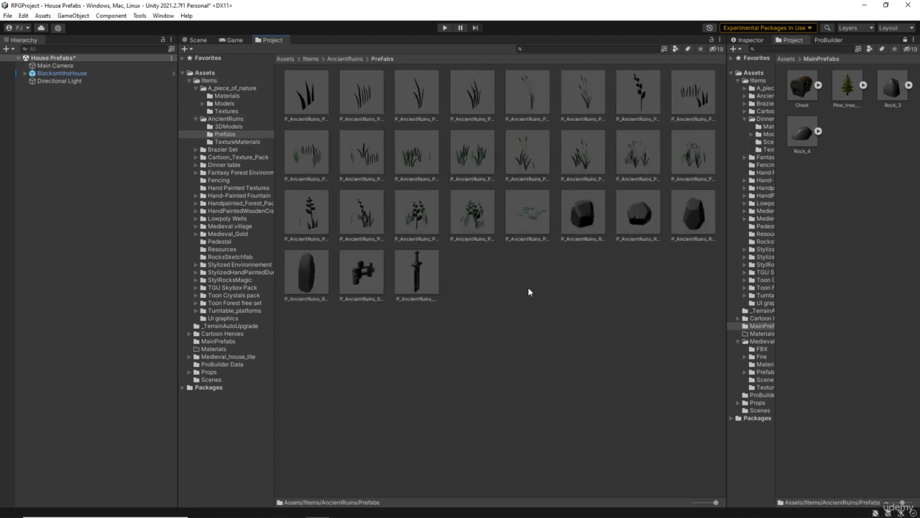
pyautogui.click(579, 223)
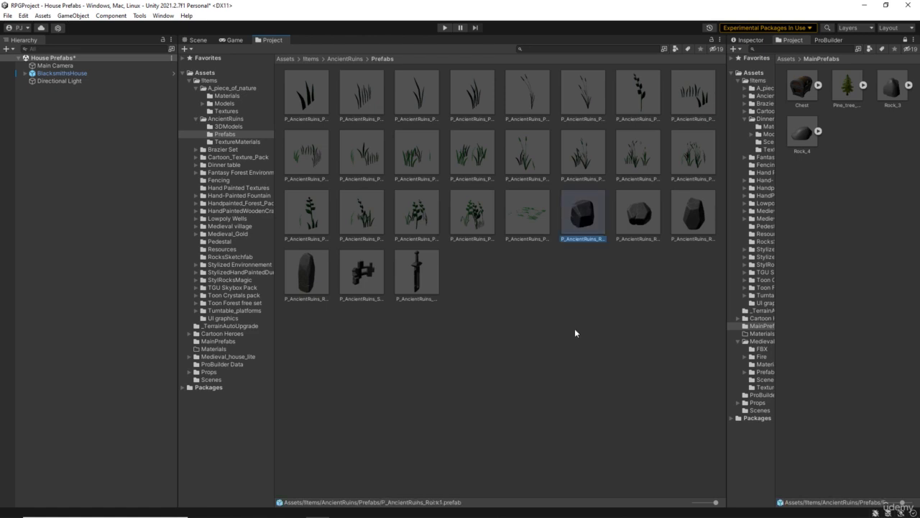
pyautogui.keyDown('shift'); pyautogui.click(425, 279); pyautogui.keyUp('shift')
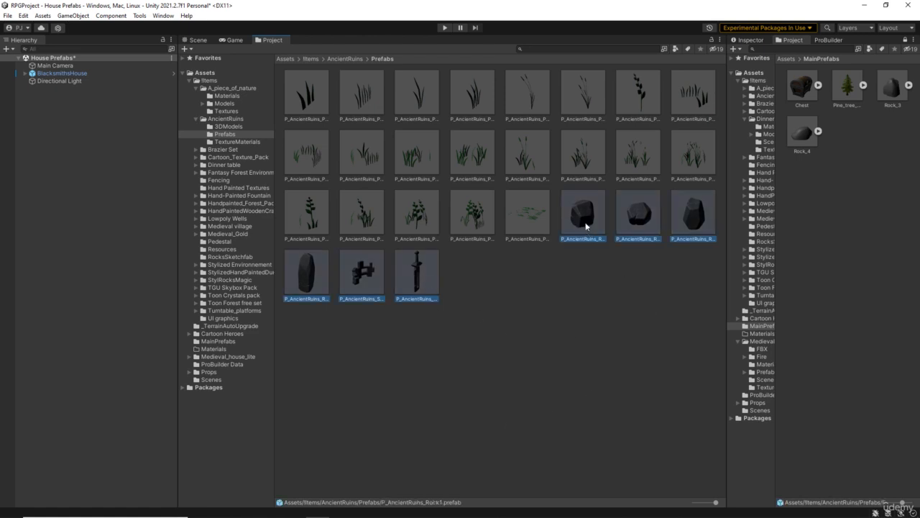
pyautogui.moveTo(586, 225); pyautogui.dragTo(867, 226)
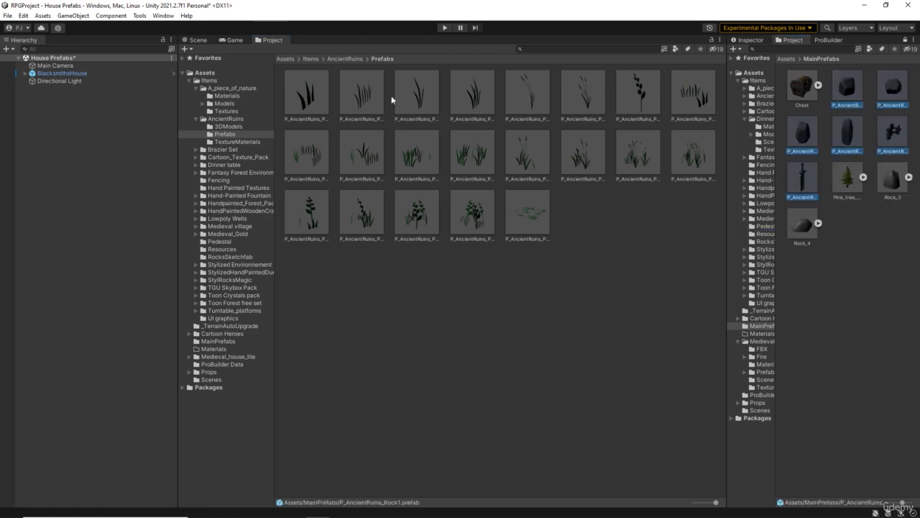
# Step: Move pref_Brazier_01 and its lit variant from the Brazier Set's Prefabs folder into MainPrefabs
pyautogui.click(314, 59)
pyautogui.click(418, 102)
pyautogui.doubleClick(418, 103)
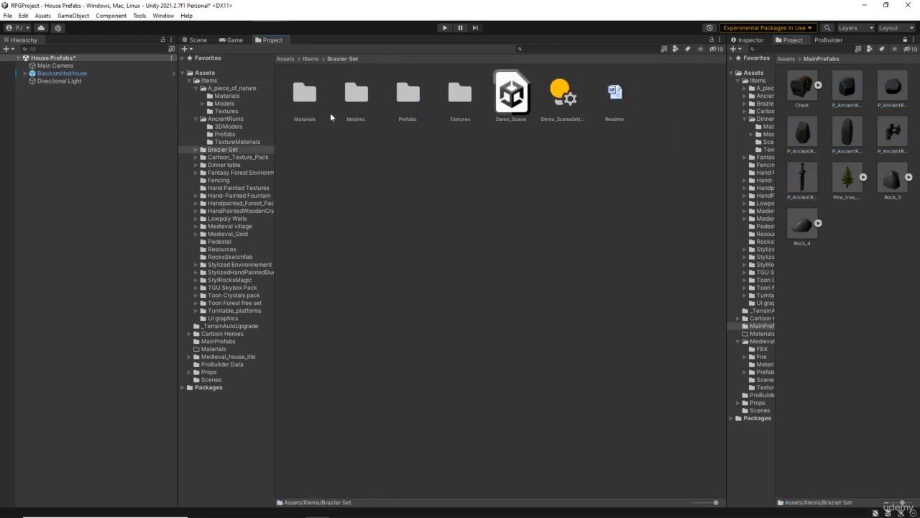
pyautogui.doubleClick(417, 94)
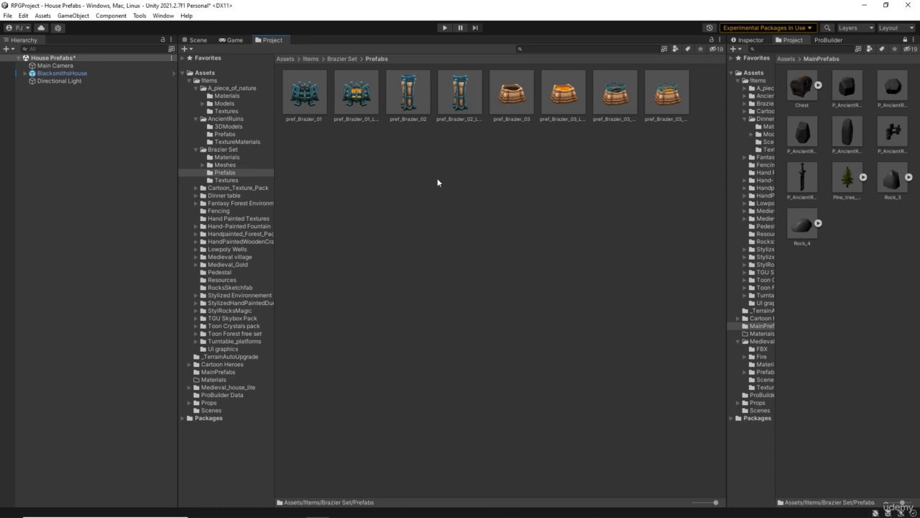
pyautogui.click(305, 102)
pyautogui.keyDown('shift'); pyautogui.click(363, 100); pyautogui.keyUp('shift')
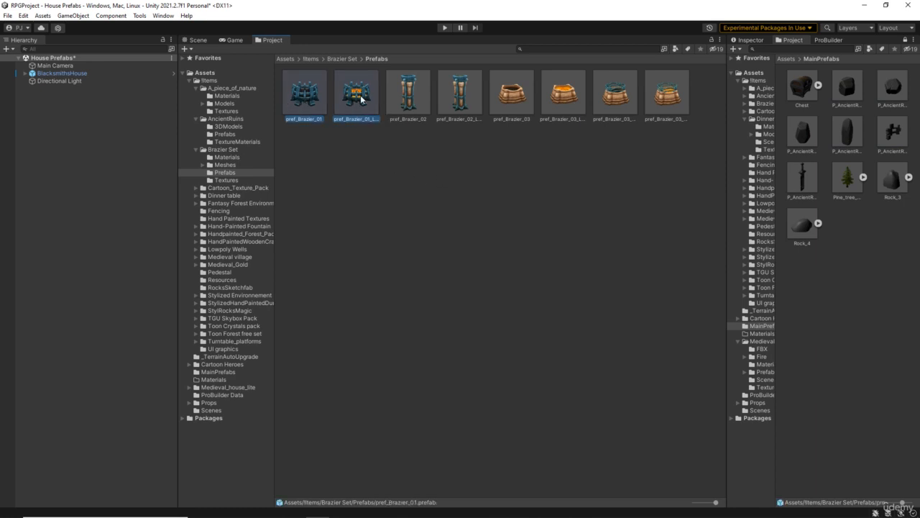
pyautogui.moveTo(373, 109); pyautogui.dragTo(883, 280)
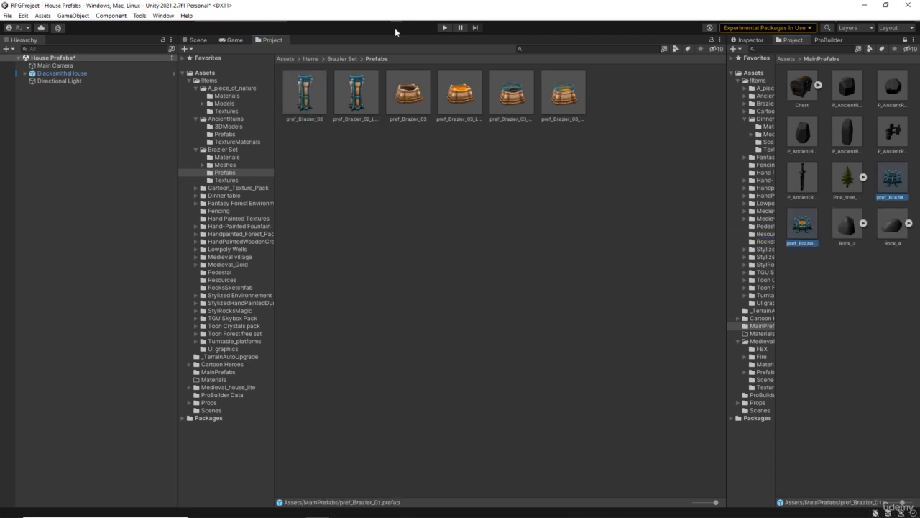
# Step: Move the grass01 and tree_1 prefabs from Fantasy Forest Environment Free Sample/Meshes/Prefabs into MainPrefabs
pyautogui.click(337, 59)
pyautogui.click(312, 59)
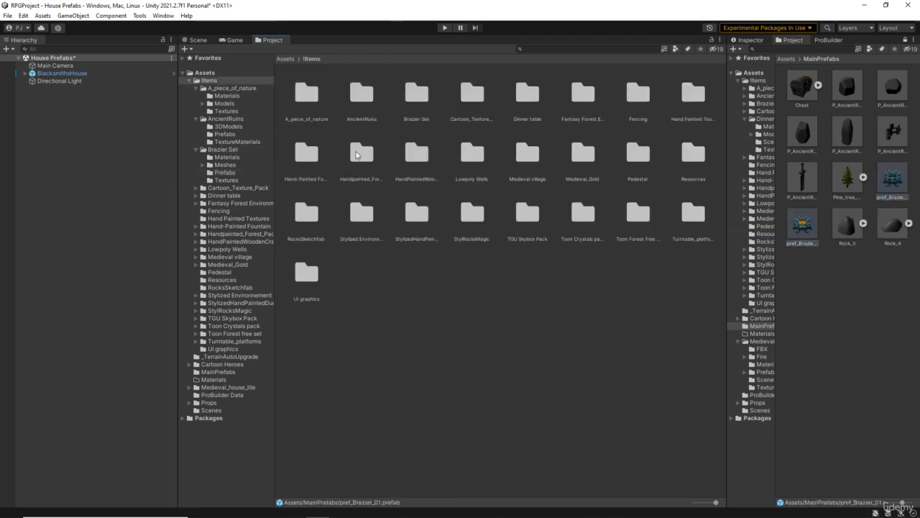
pyautogui.doubleClick(472, 94)
pyautogui.click(311, 59)
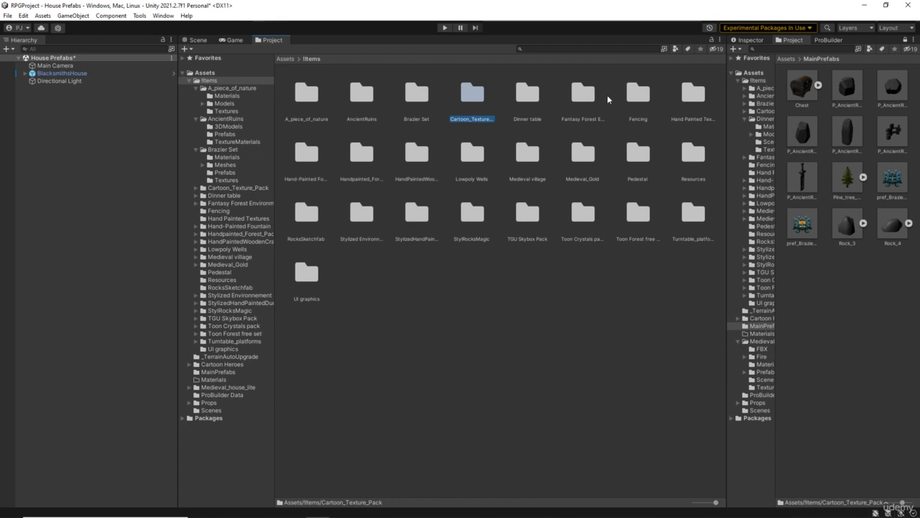
pyautogui.doubleClick(580, 99)
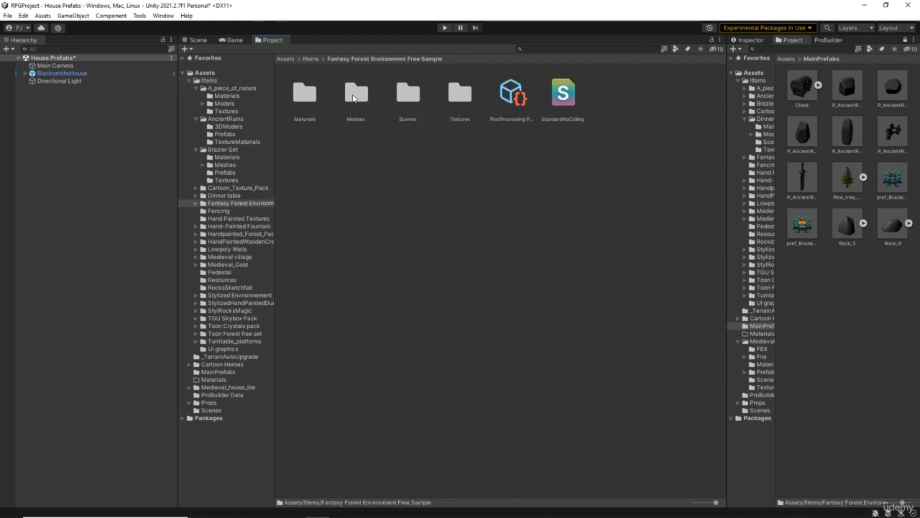
pyautogui.click(353, 98)
pyautogui.doubleClick(354, 99)
pyautogui.doubleClick(304, 95)
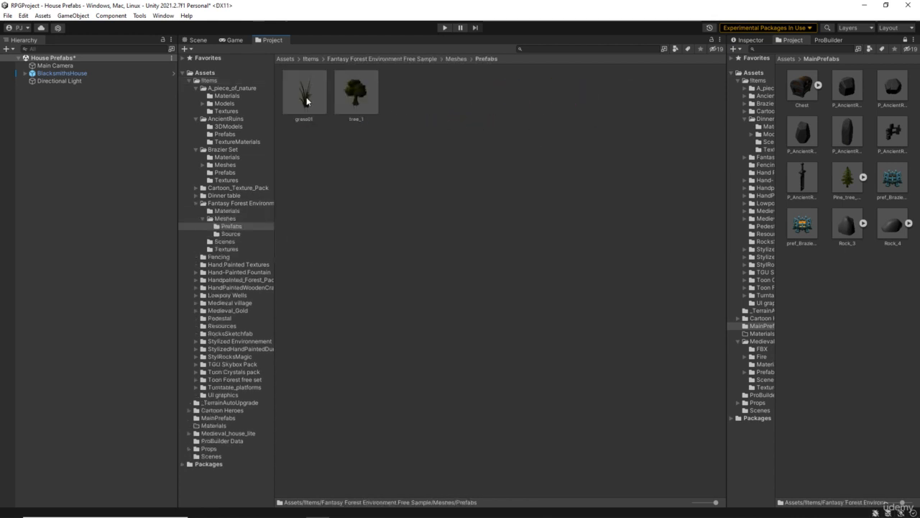
pyautogui.click(301, 92)
pyautogui.keyDown('shift'); pyautogui.click(370, 104); pyautogui.keyUp('shift')
pyautogui.moveTo(365, 98); pyautogui.dragTo(866, 310)
# Step: Move the STFences model from the !Items/Fencing folder into MainPrefabs
pyautogui.click(377, 59)
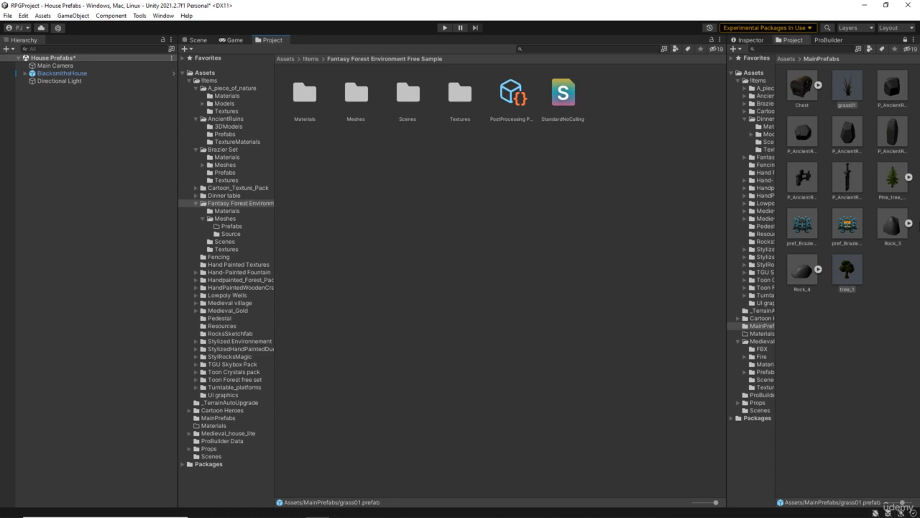
pyautogui.click(310, 59)
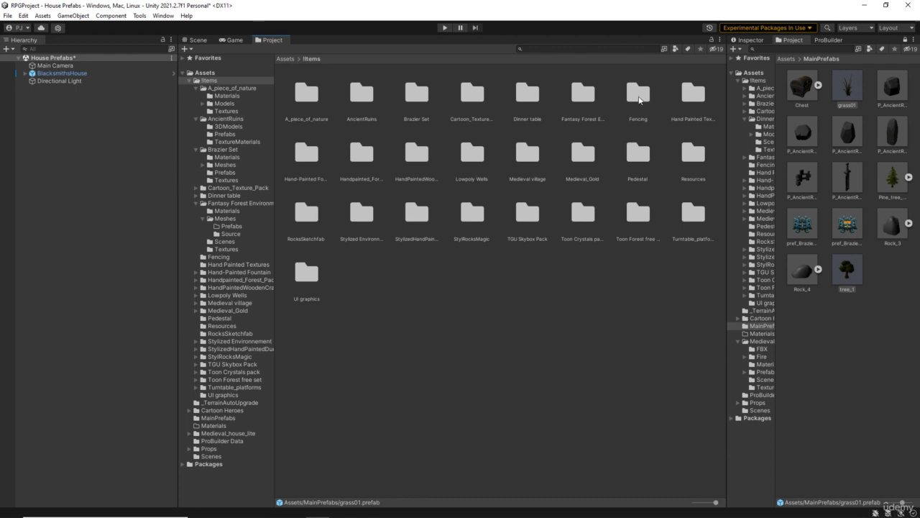
pyautogui.doubleClick(638, 96)
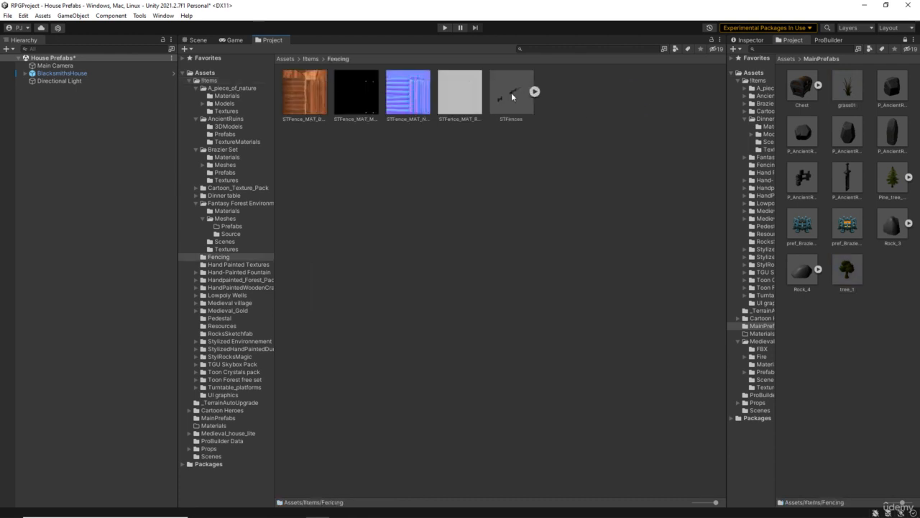
pyautogui.moveTo(512, 96); pyautogui.dragTo(900, 289)
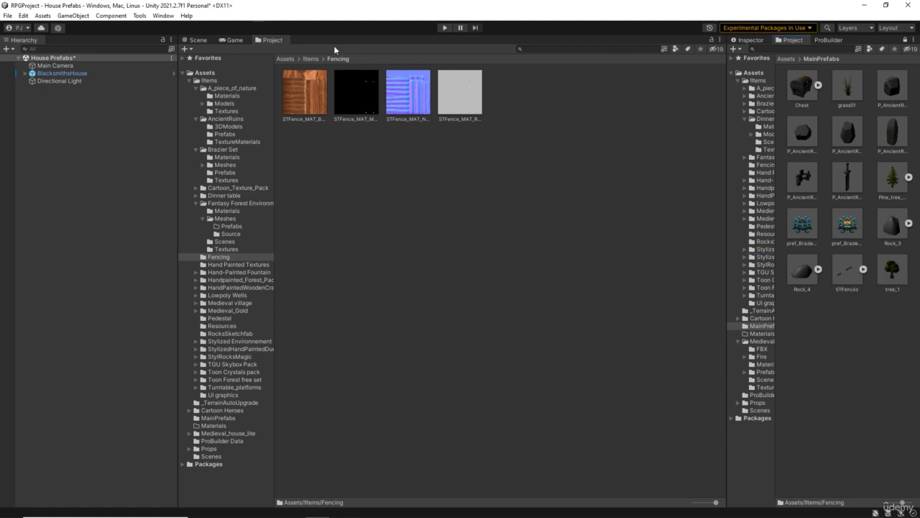
# Step: Move the pref_Fountain prefab from Hand-Painted Fountain/Prefabs into MainPrefabs
pyautogui.click(311, 59)
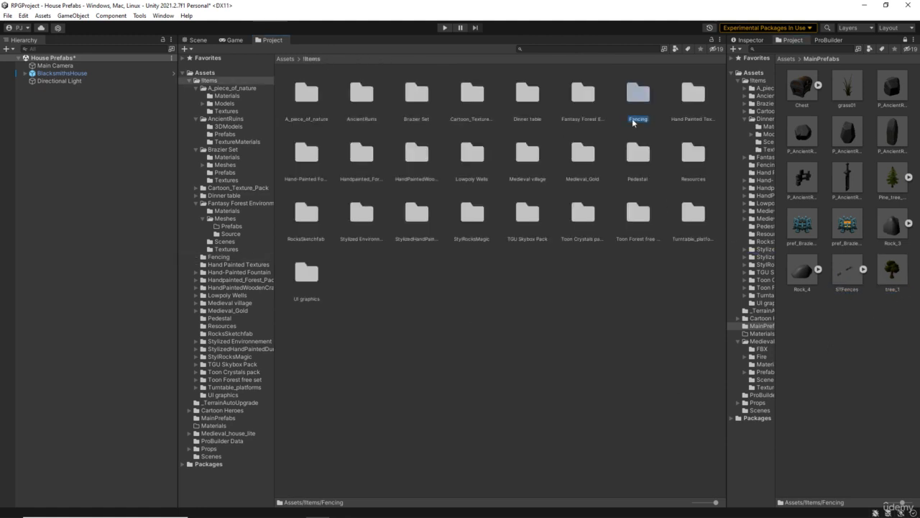
pyautogui.doubleClick(687, 89)
pyautogui.click(312, 59)
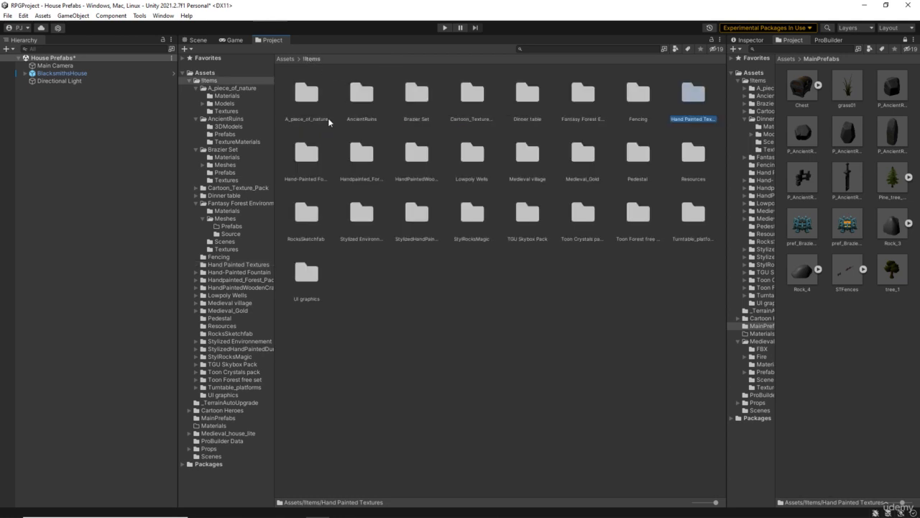
pyautogui.doubleClick(306, 153)
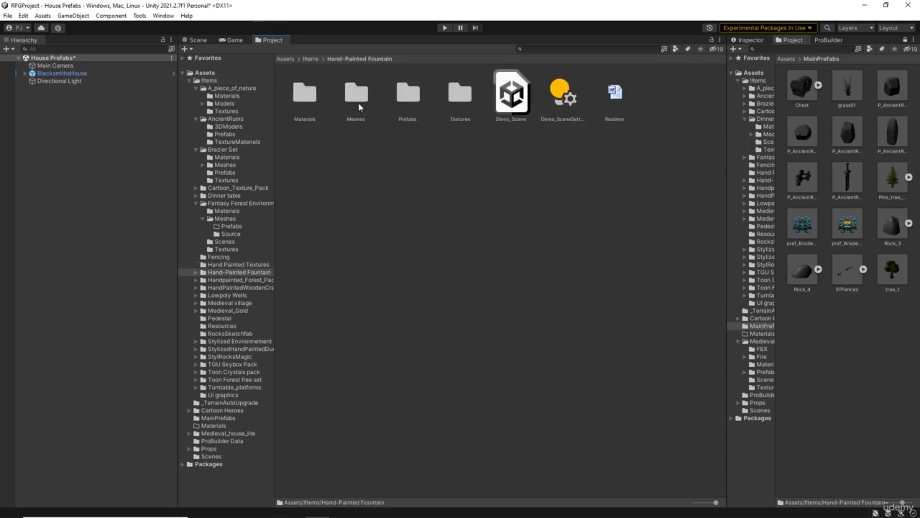
pyautogui.doubleClick(358, 101)
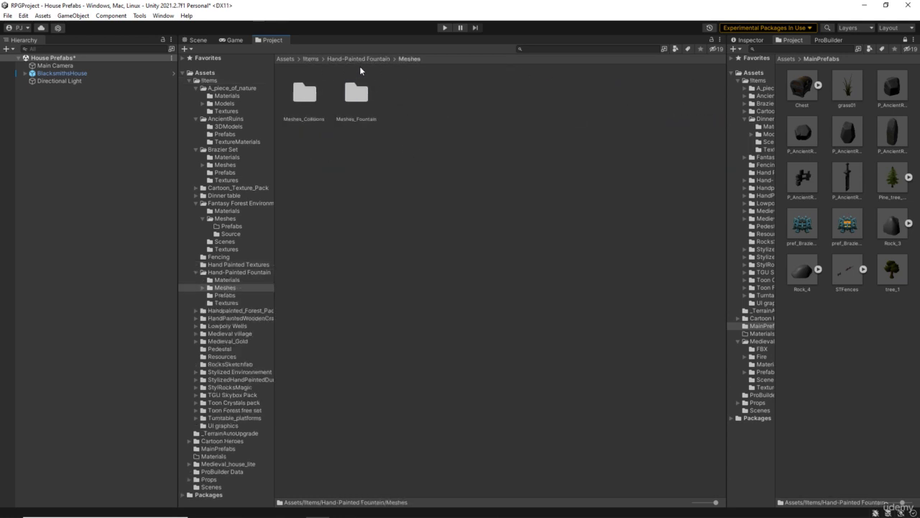
pyautogui.click(346, 58)
pyautogui.doubleClick(406, 72)
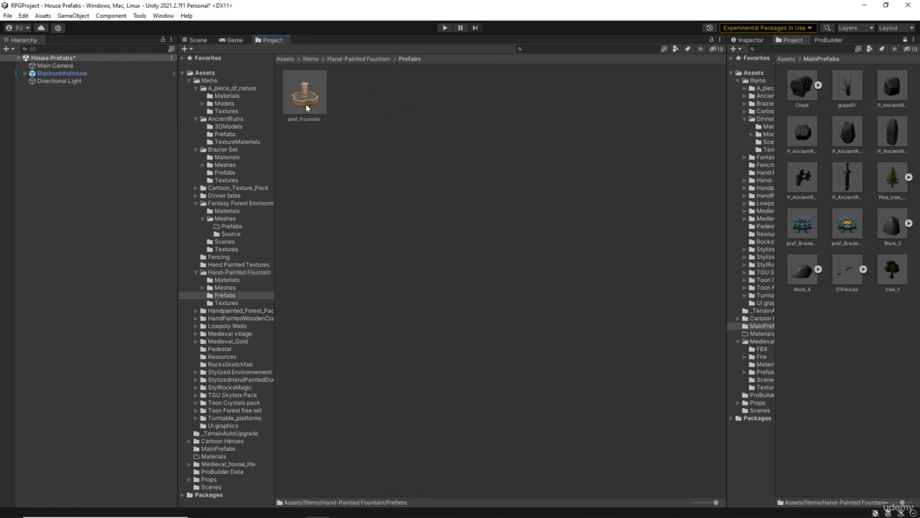
pyautogui.moveTo(305, 107)
pyautogui.mouseDown()
pyautogui.moveTo(913, 316)
pyautogui.moveTo(892, 317)
pyautogui.mouseUp()
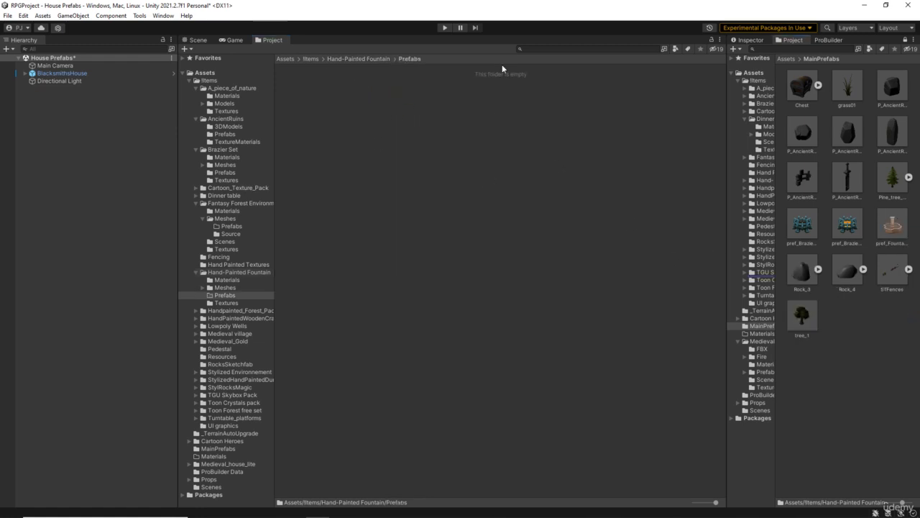
# Step: Move the Bush and TreeTrunk_Beech prefabs from Handpainted_Forest_Pack_Lite/Assets/_Prefabs into MainPrefabs
pyautogui.click(344, 59)
pyautogui.click(312, 58)
pyautogui.click(364, 168)
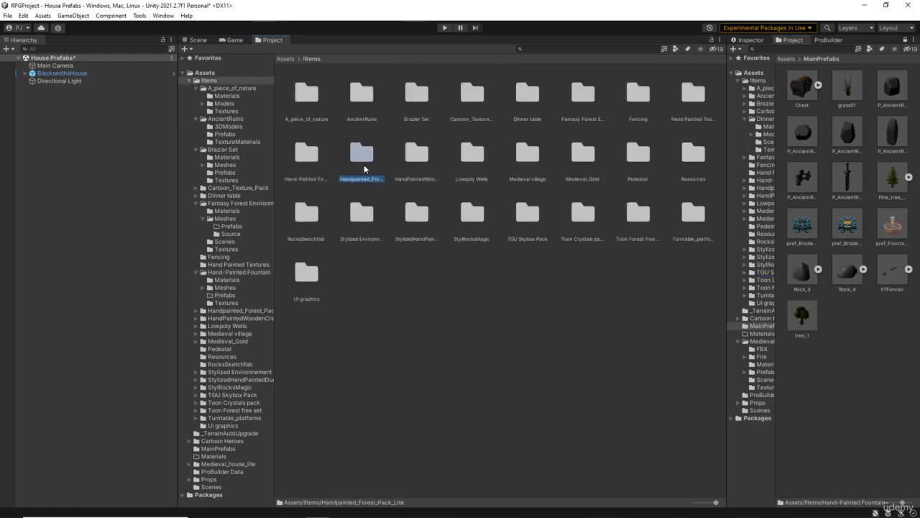
pyautogui.doubleClick(364, 168)
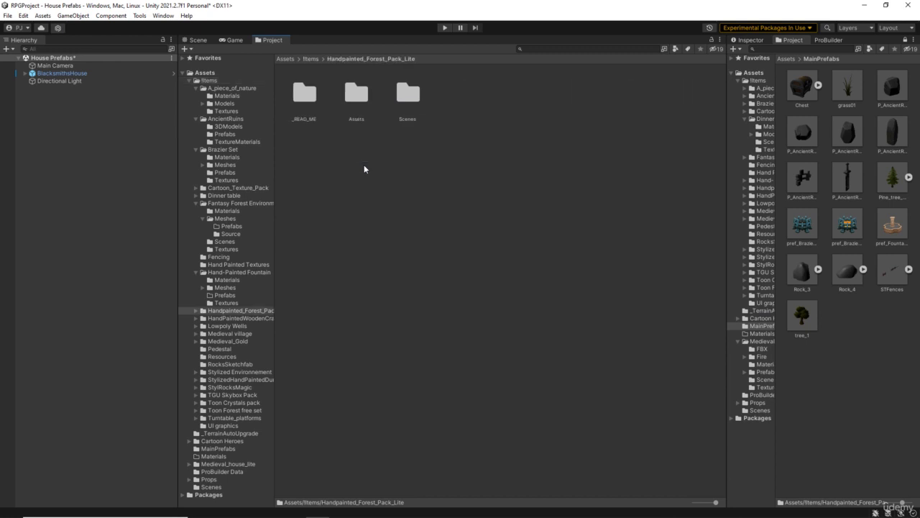
pyautogui.doubleClick(356, 97)
pyautogui.doubleClick(306, 101)
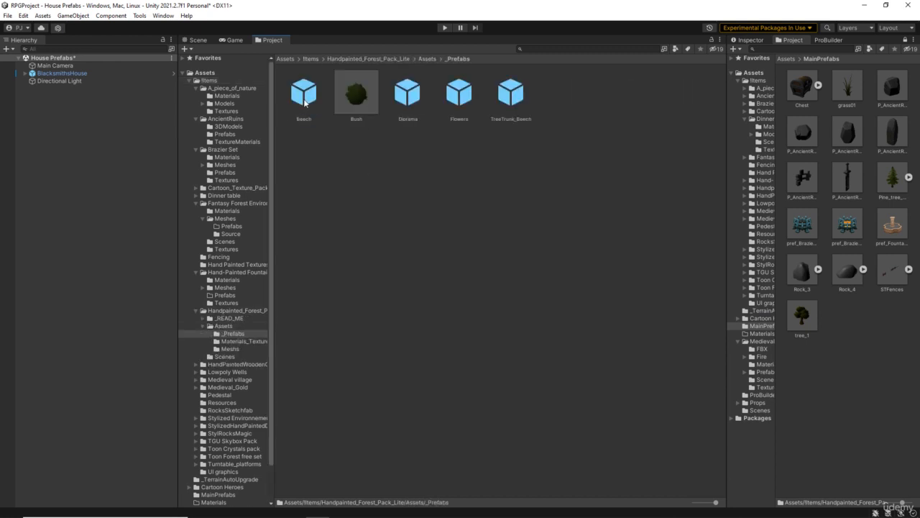
pyautogui.moveTo(356, 92); pyautogui.dragTo(839, 354)
pyautogui.moveTo(453, 108); pyautogui.dragTo(874, 355)
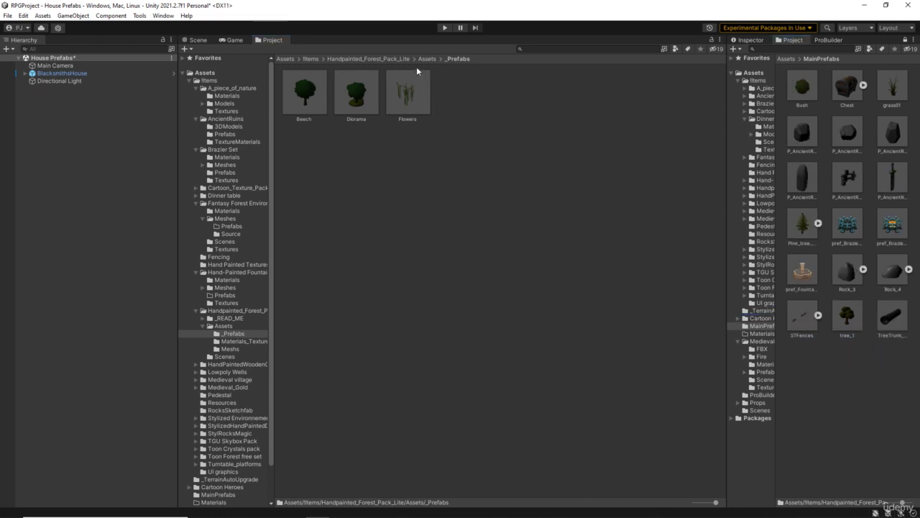
# Step: Move the wooden crate prefab from the HandPaintedWoodenCrate/Prefab folder into MainPrefabs
pyautogui.click(400, 58)
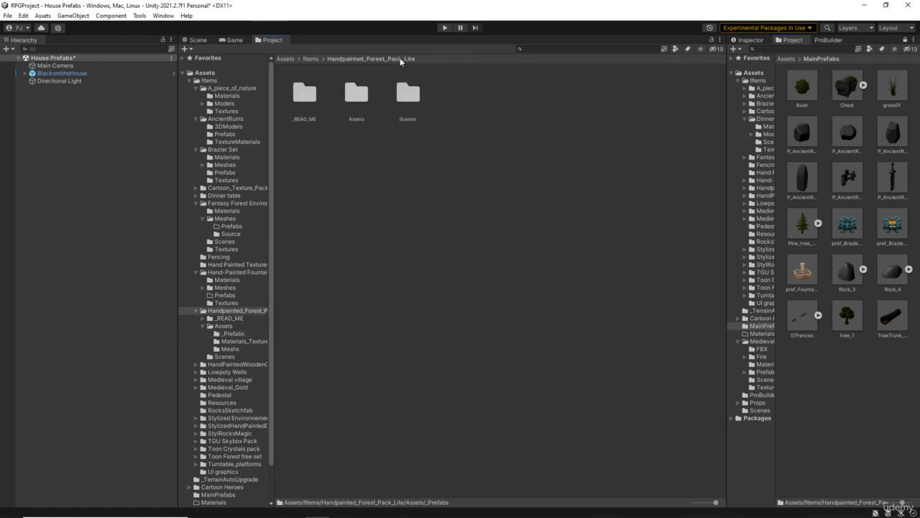
pyautogui.click(312, 59)
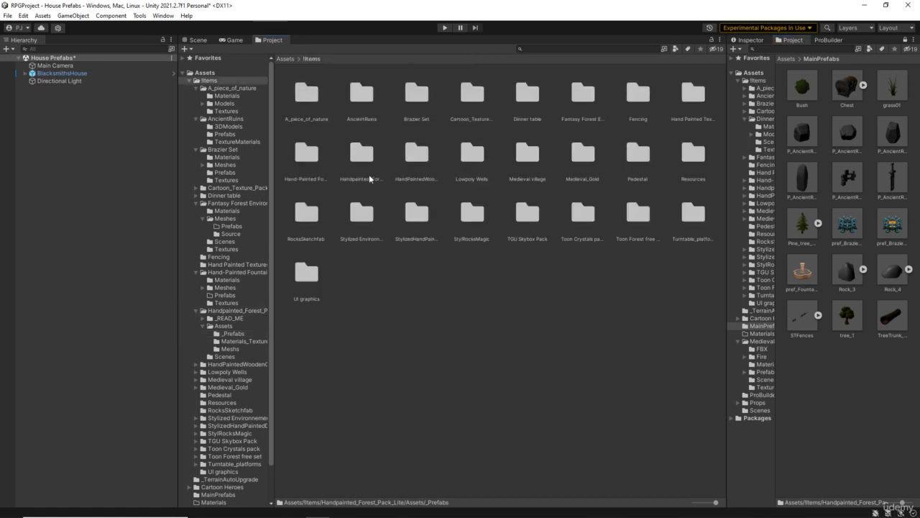
pyautogui.doubleClick(416, 163)
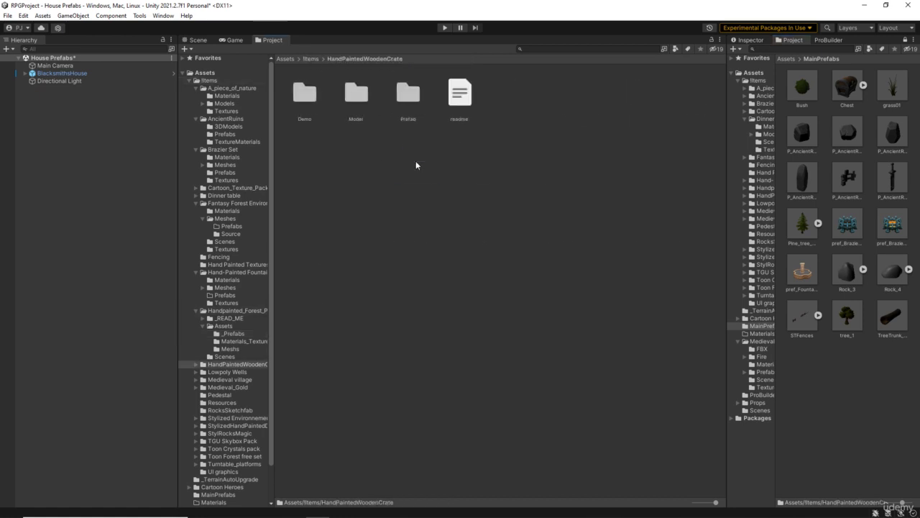
pyautogui.doubleClick(358, 95)
pyautogui.click(346, 59)
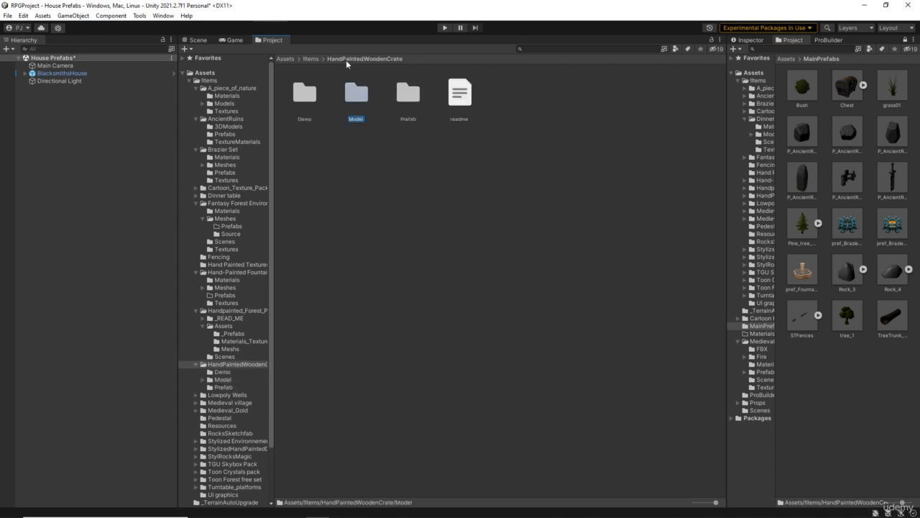
pyautogui.doubleClick(407, 93)
pyautogui.click(304, 92)
pyautogui.moveTo(858, 376); pyautogui.dragTo(858, 376)
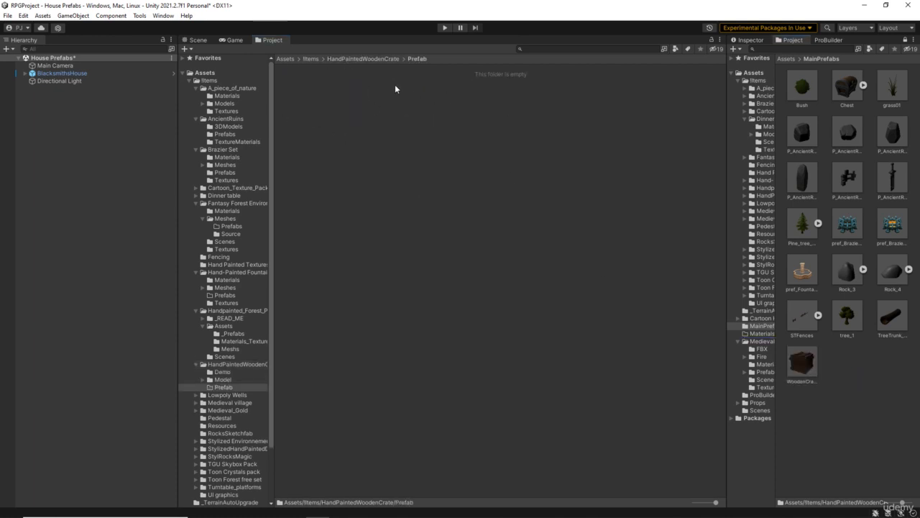
# Step: Move the Wells prefab from Lowpoly Wells/Prefabs into MainPrefabs
pyautogui.click(311, 58)
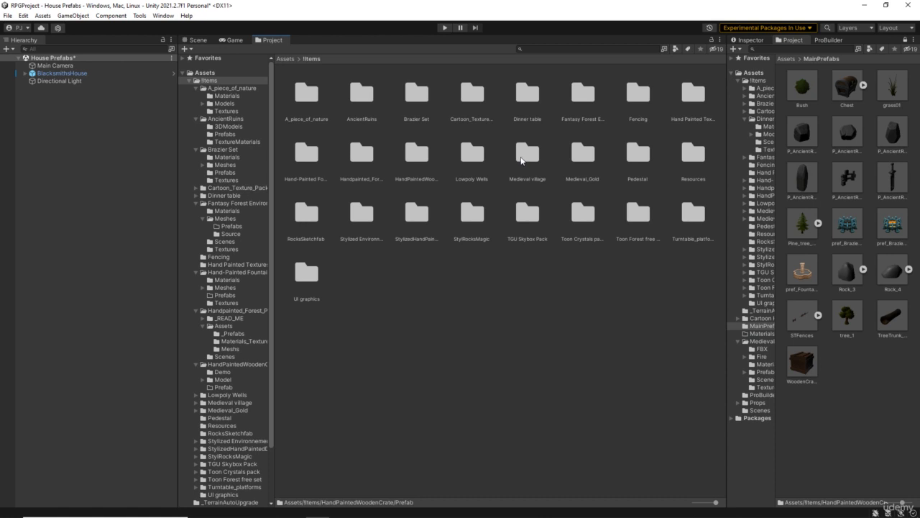
pyautogui.doubleClick(474, 154)
pyautogui.doubleClick(356, 96)
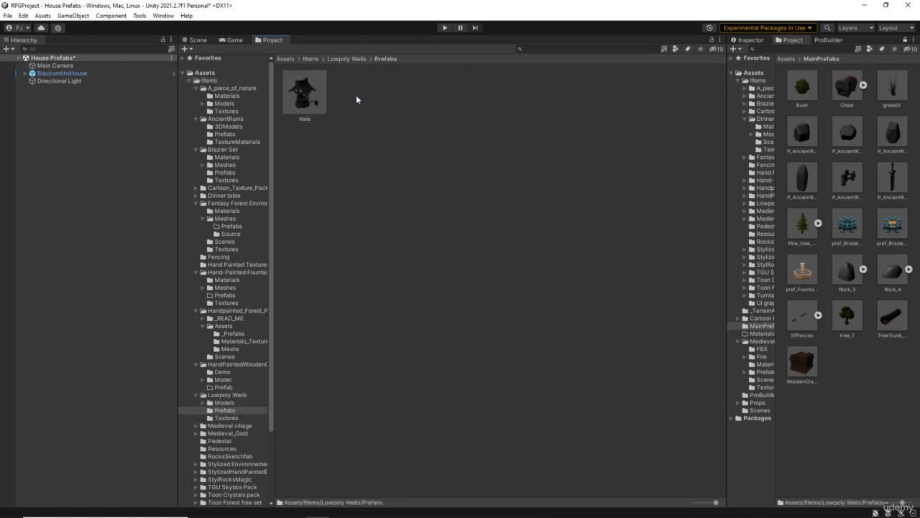
pyautogui.moveTo(306, 92); pyautogui.dragTo(820, 403)
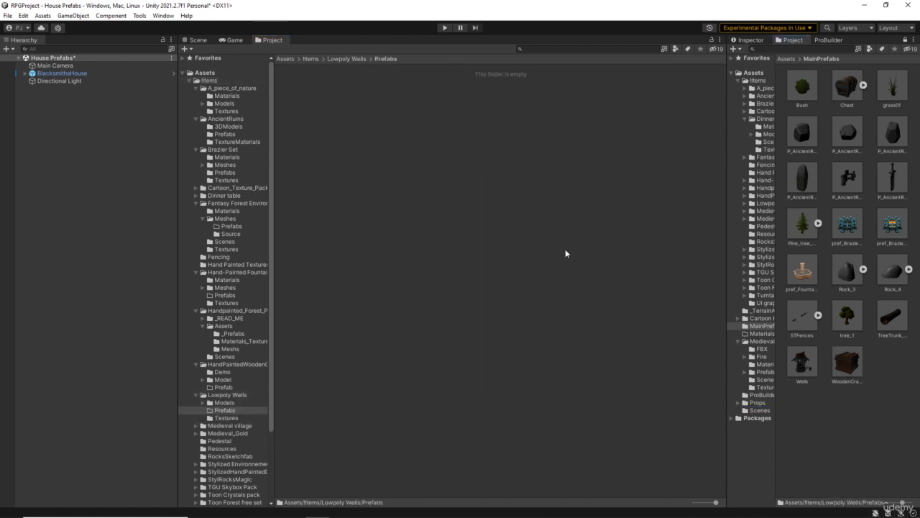
# Step: Move the cart_4w and straw models from the Medieval village/Cart folder into MainPrefabs
pyautogui.click(309, 59)
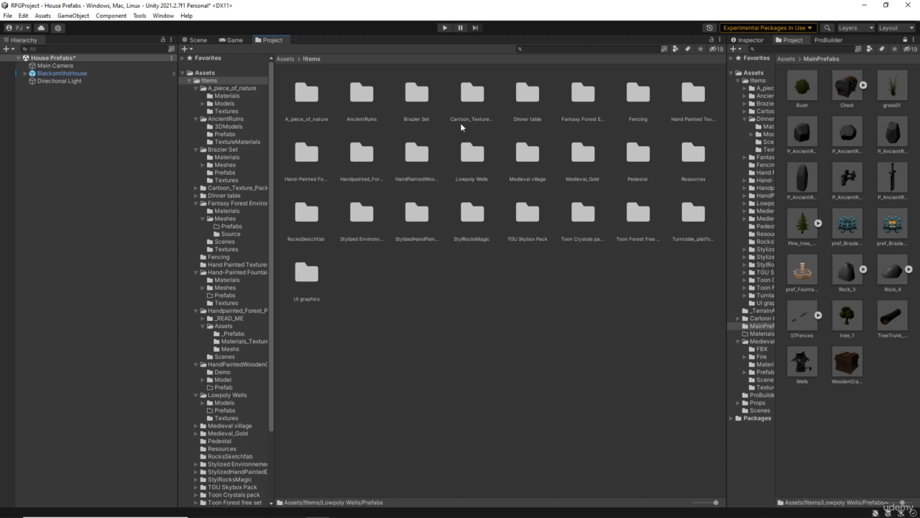
pyautogui.doubleClick(527, 153)
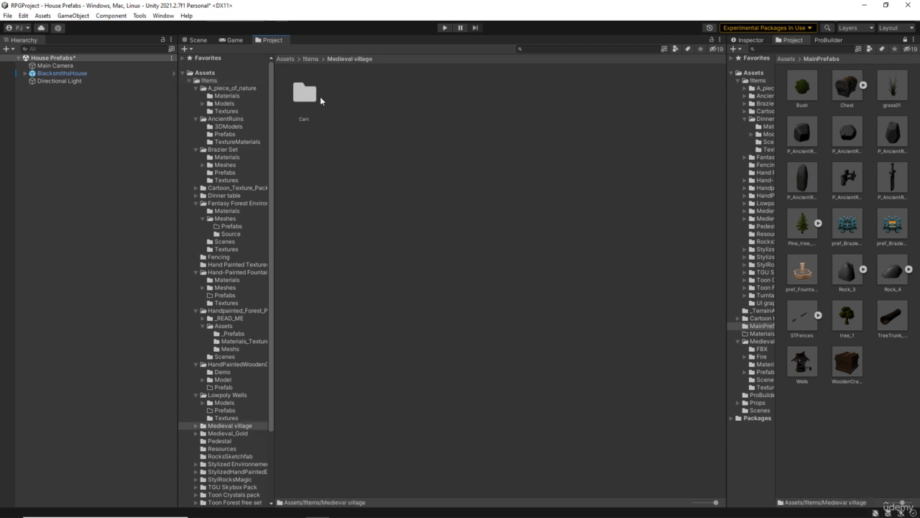
pyautogui.doubleClick(318, 98)
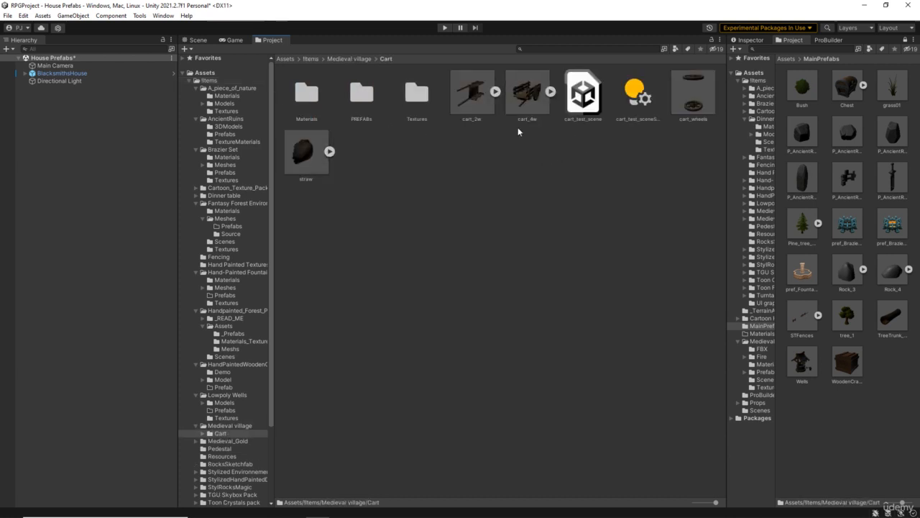
pyautogui.click(525, 103)
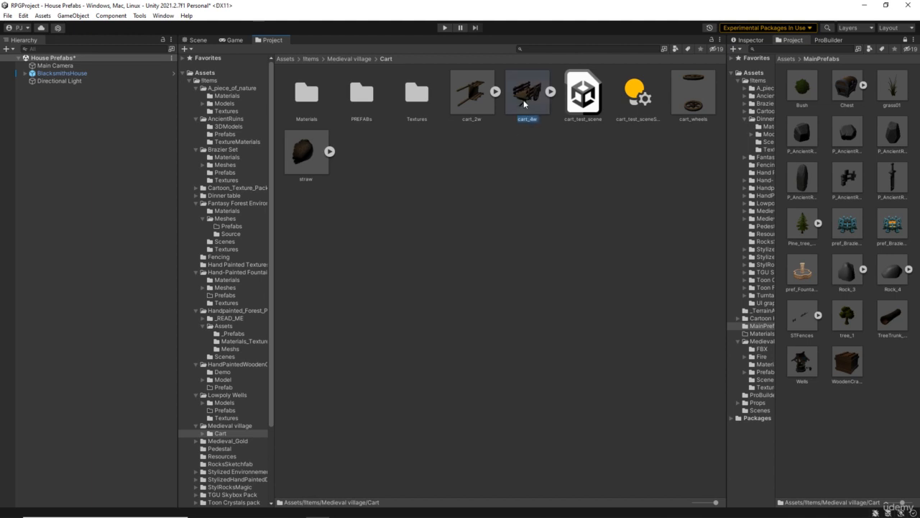
pyautogui.moveTo(524, 104); pyautogui.dragTo(866, 403)
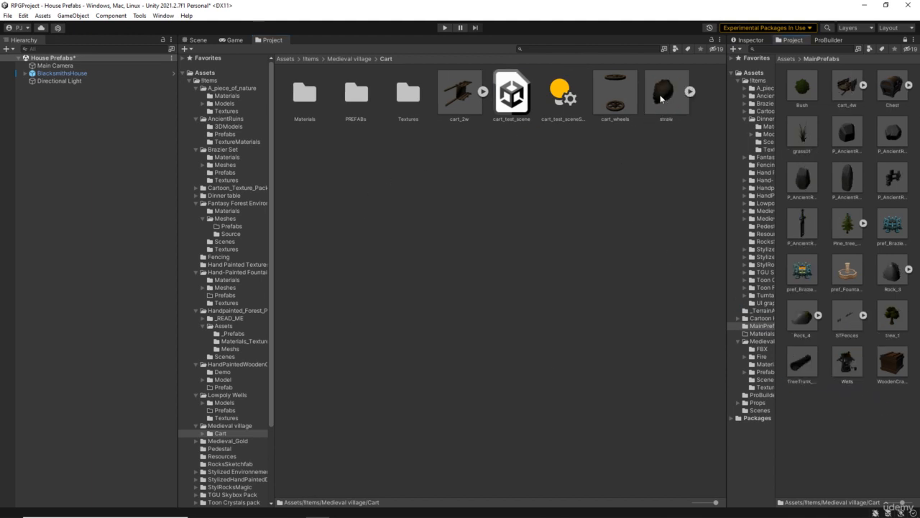
pyautogui.moveTo(659, 96); pyautogui.dragTo(885, 423)
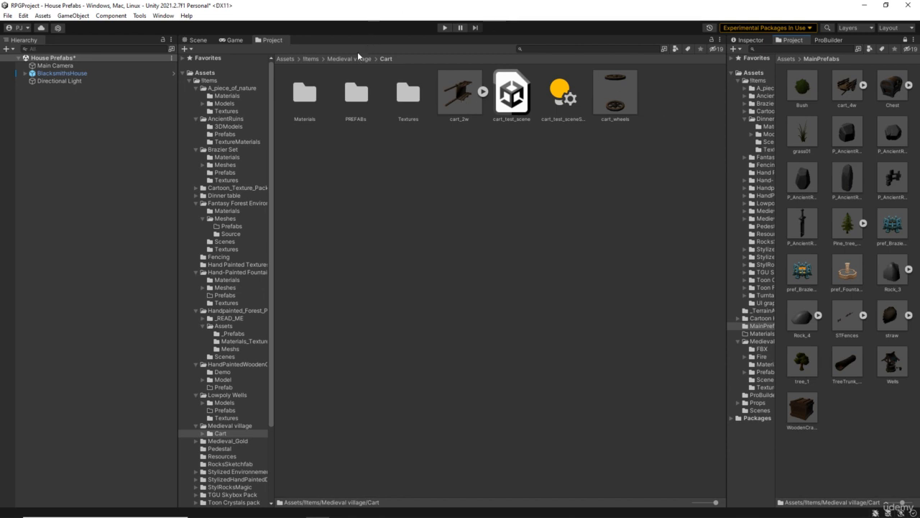
# Step: Move the Coins, 1_coin and 1_ignot models from the Medieval_Gold folder into MainPrefabs
pyautogui.click(310, 59)
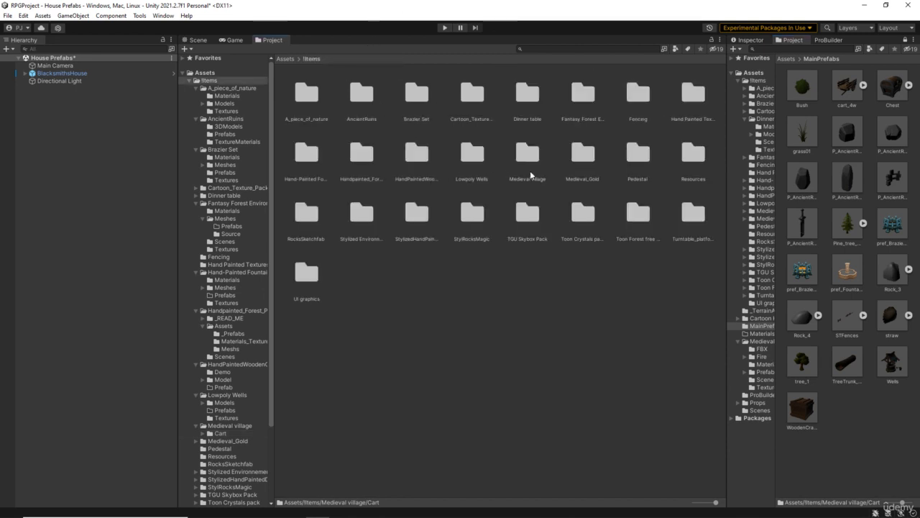
pyautogui.doubleClick(583, 154)
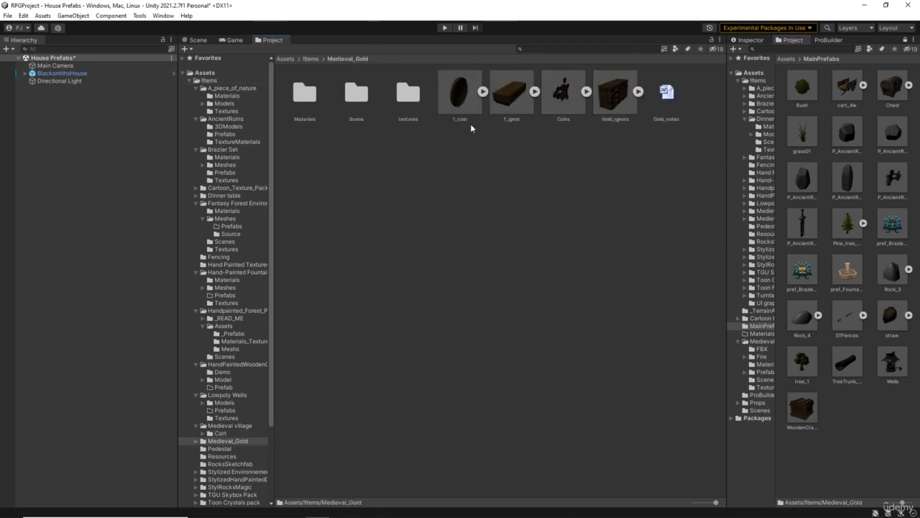
pyautogui.moveTo(558, 101); pyautogui.dragTo(880, 416)
pyautogui.moveTo(454, 101); pyautogui.dragTo(892, 436)
pyautogui.moveTo(458, 97); pyautogui.dragTo(875, 471)
# Step: Move the Pedestal model from the !Items/Pedestal folder into MainPrefabs
pyautogui.click(309, 58)
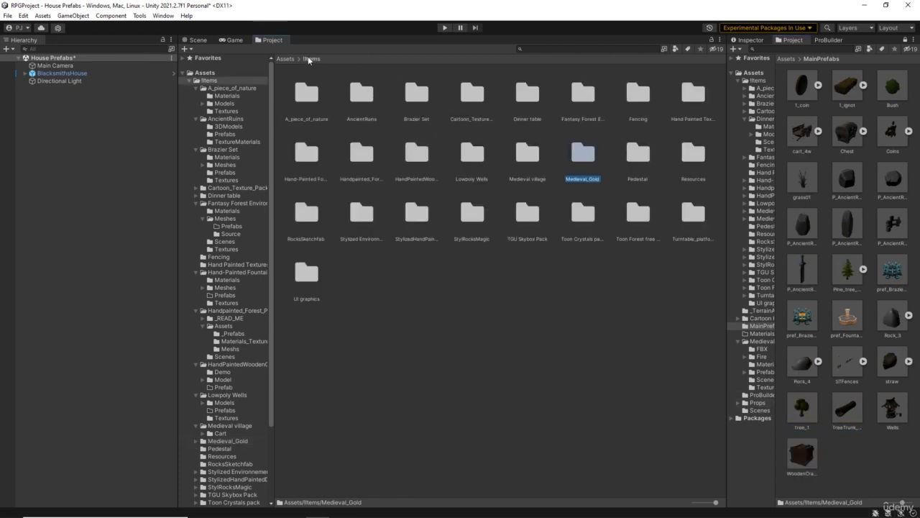
pyautogui.doubleClick(637, 153)
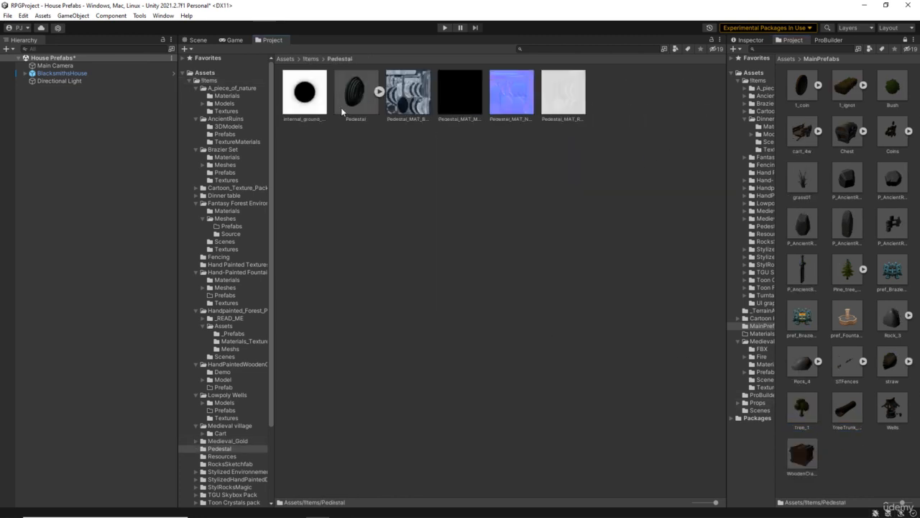
pyautogui.moveTo(355, 101); pyautogui.dragTo(857, 472)
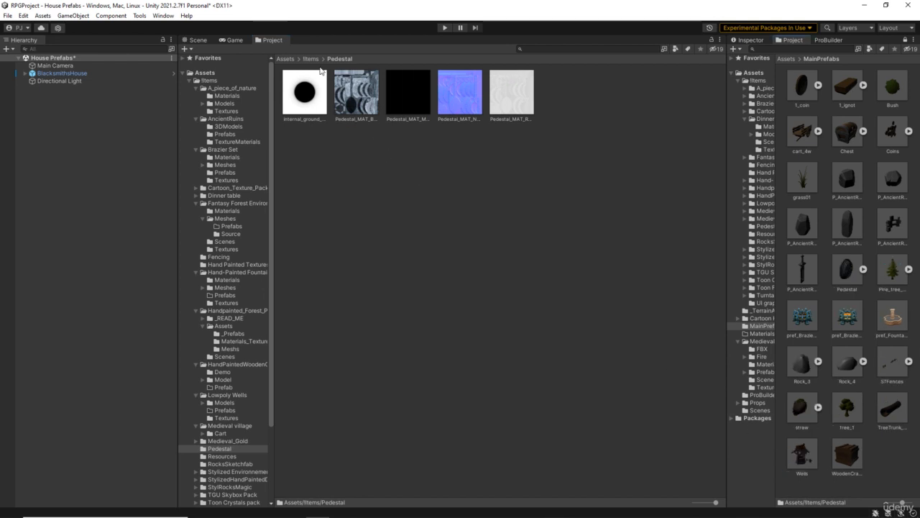
# Step: Move the StylizedStone model from the RocksSketchfab folder into MainPrefabs
pyautogui.click(310, 58)
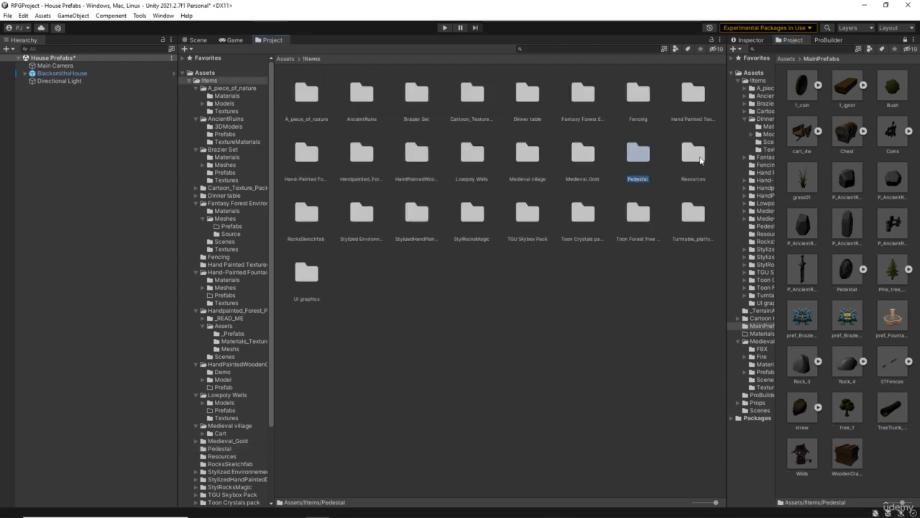
pyautogui.doubleClick(307, 220)
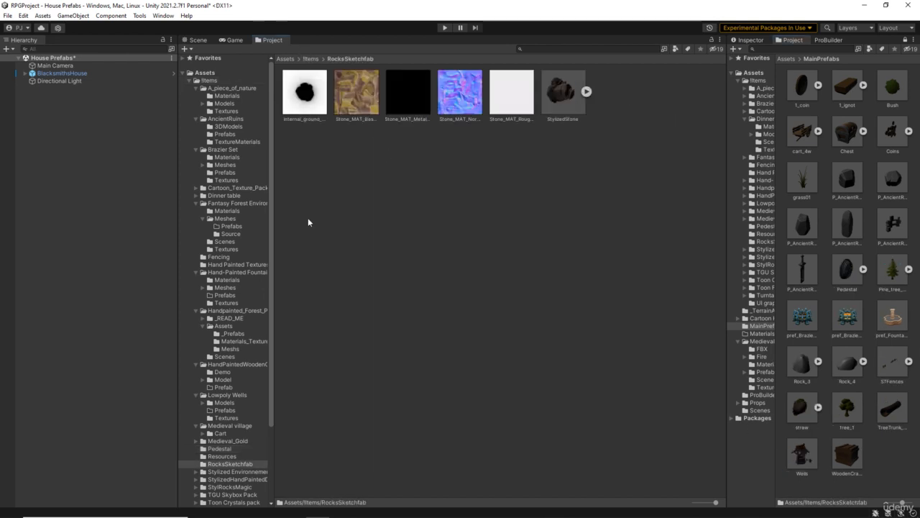
pyautogui.moveTo(553, 105); pyautogui.dragTo(813, 405)
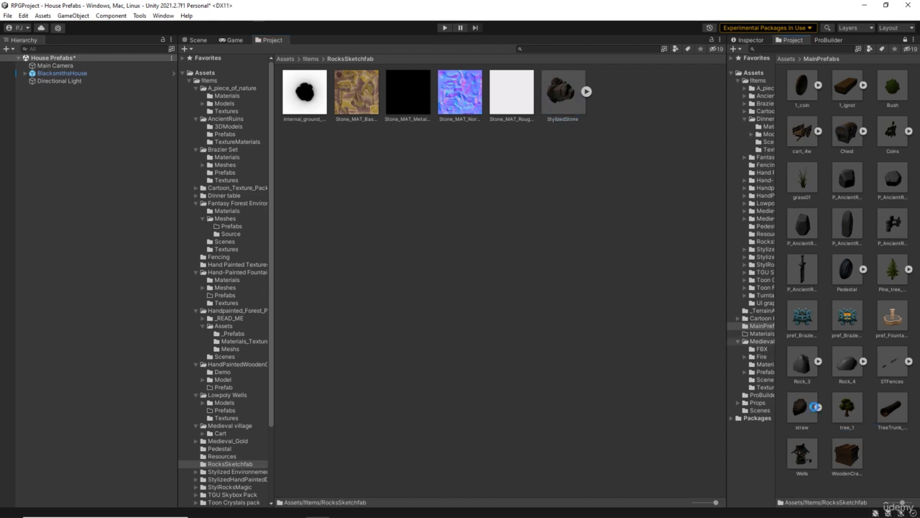
# Step: Move the crystal_01, rock_01, rock_02 and trunk prefabs from Stylized Environnement - Free Pack/Prefabs into MainPrefabs
pyautogui.click(311, 58)
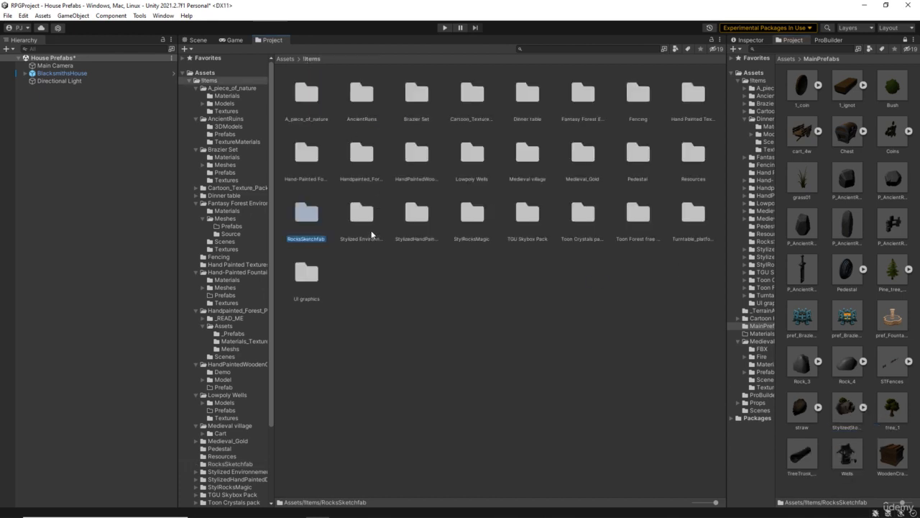
pyautogui.doubleClick(366, 211)
pyautogui.doubleClick(401, 99)
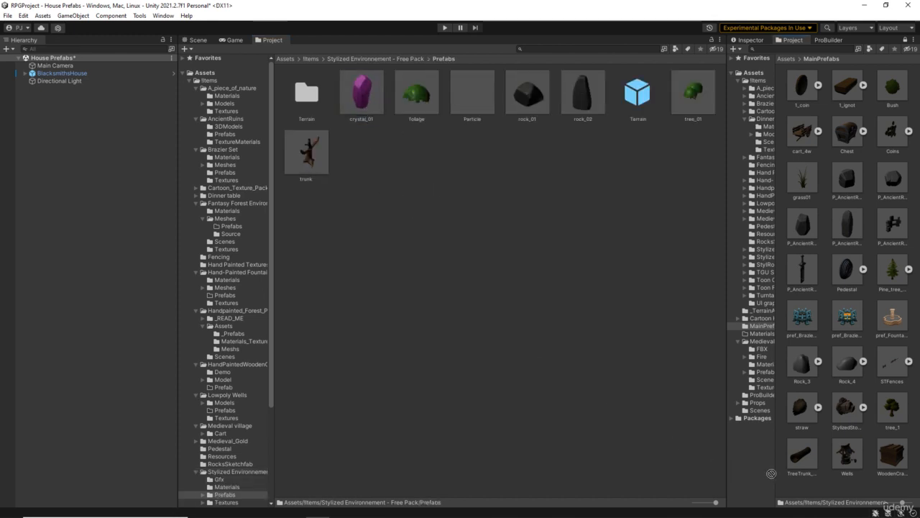
pyautogui.moveTo(830, 484); pyautogui.dragTo(831, 484)
pyautogui.moveTo(457, 102); pyautogui.dragTo(849, 489)
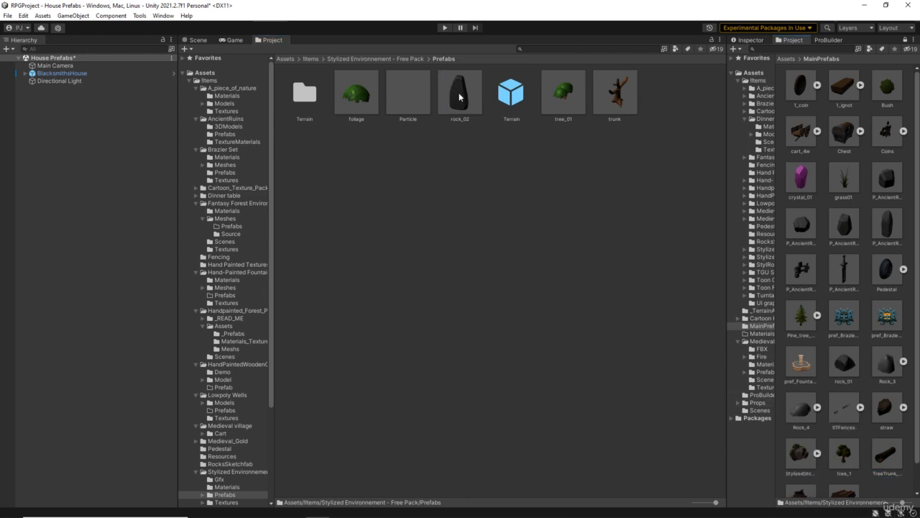
pyautogui.moveTo(459, 97); pyautogui.dragTo(881, 480)
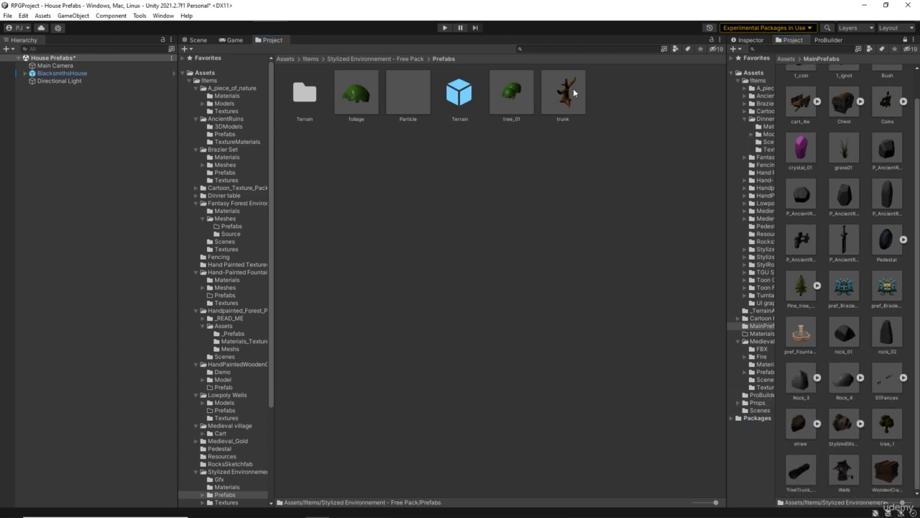
pyautogui.moveTo(562, 90); pyautogui.dragTo(887, 471)
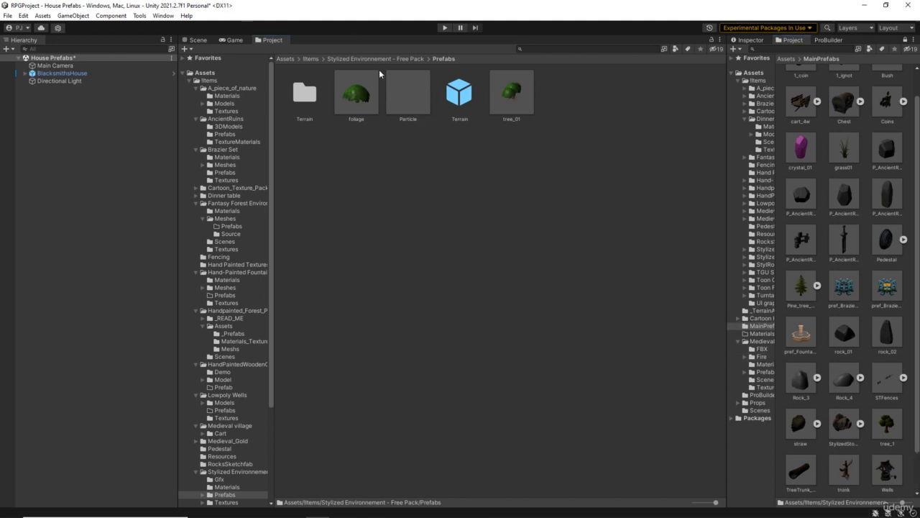
# Step: Move the Pillar, Wall, Wall_Entrance and Door prefabs from StylizedHandPaintedDungeon(Free)/Prefabs into MainPrefabs
pyautogui.click(311, 59)
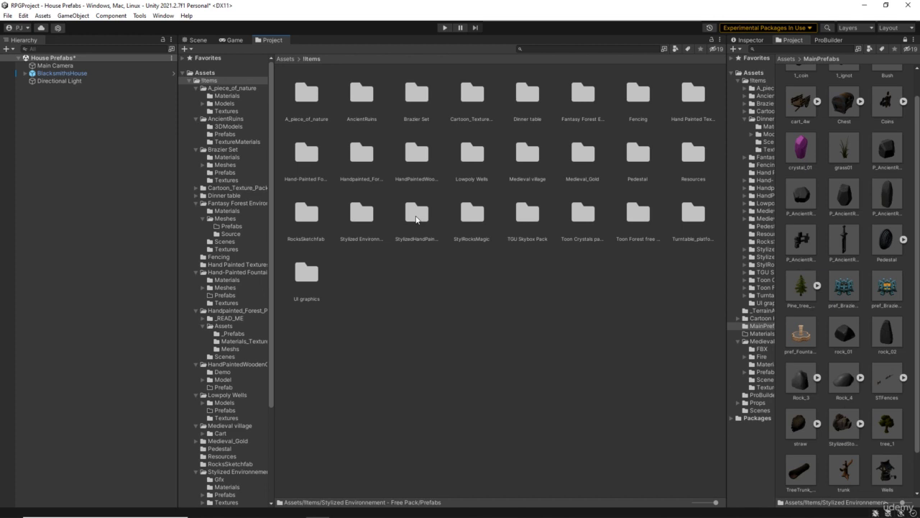
pyautogui.doubleClick(417, 215)
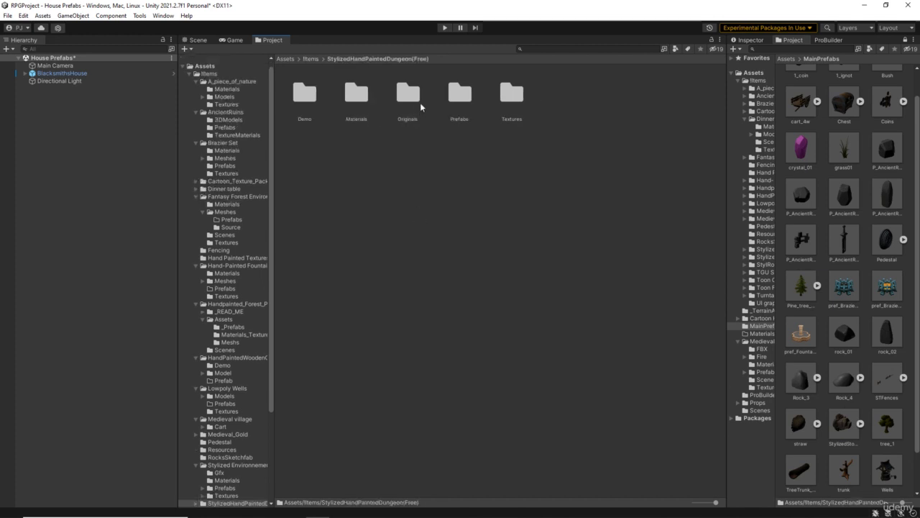
pyautogui.doubleClick(452, 104)
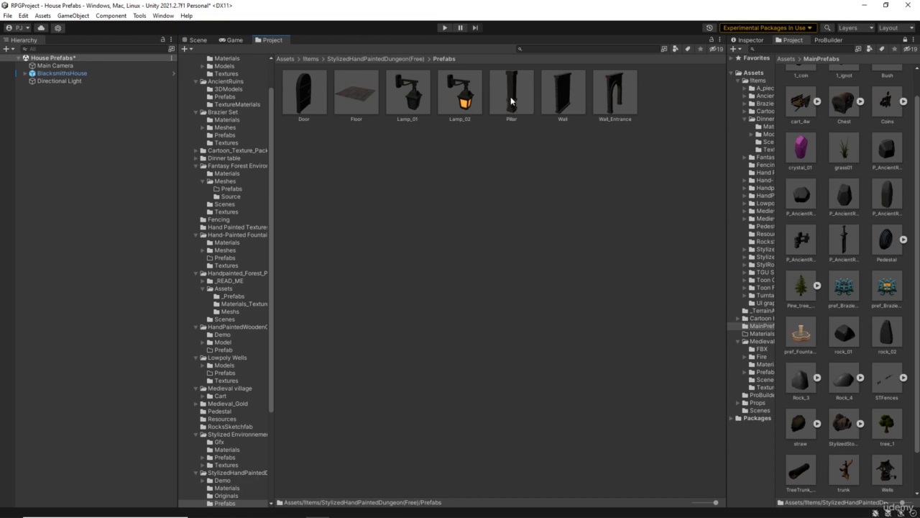
pyautogui.moveTo(508, 108); pyautogui.dragTo(825, 452)
pyautogui.moveTo(496, 110); pyautogui.dragTo(822, 443)
pyautogui.moveTo(308, 91); pyautogui.dragTo(828, 447)
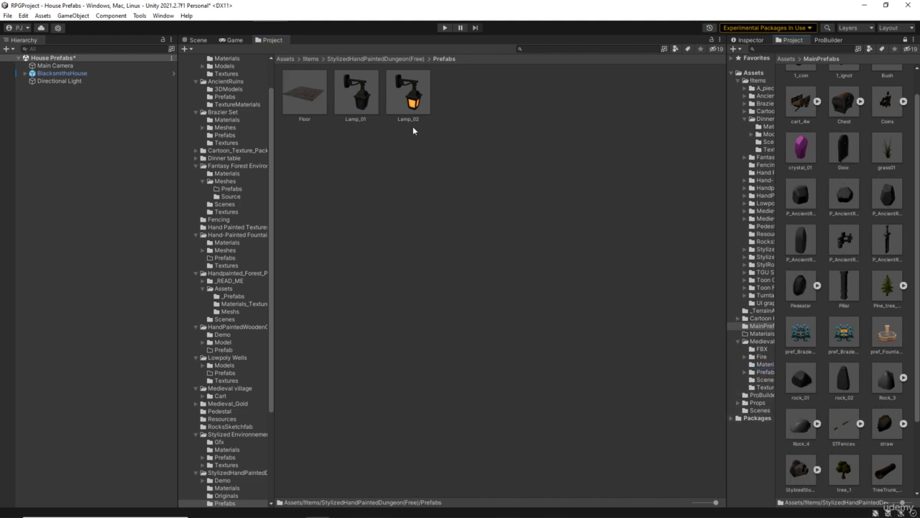
# Step: Move the StylRocksMagic_Prefabs folder from the !Items/StylRocksMagic pack into MainPrefabs
pyautogui.click(366, 59)
pyautogui.click(316, 59)
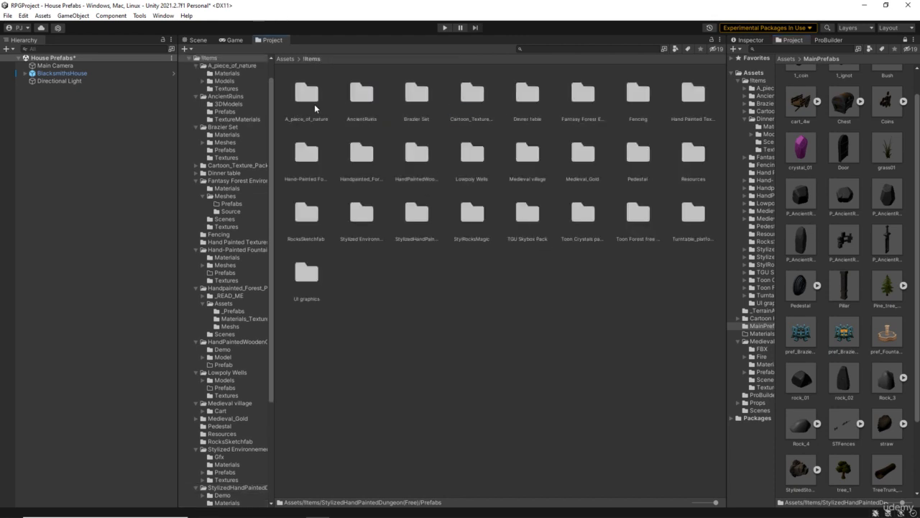
pyautogui.click(423, 226)
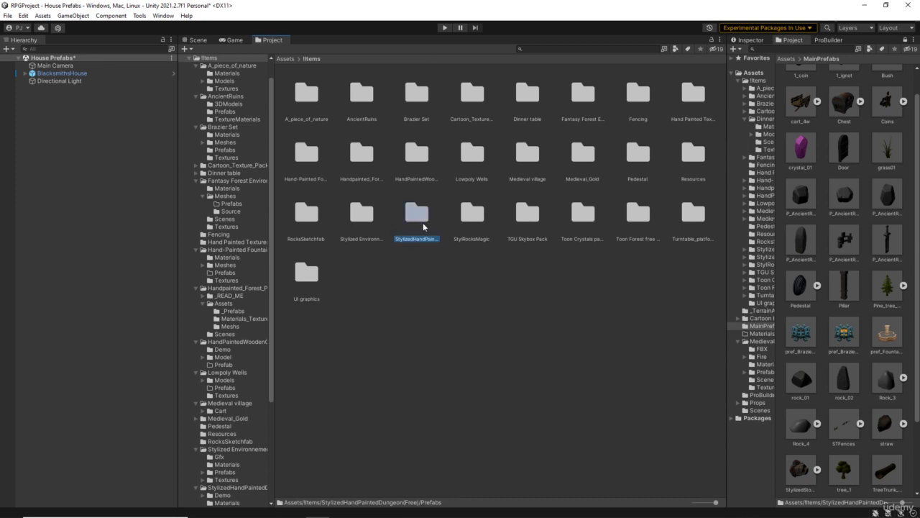
pyautogui.doubleClick(471, 224)
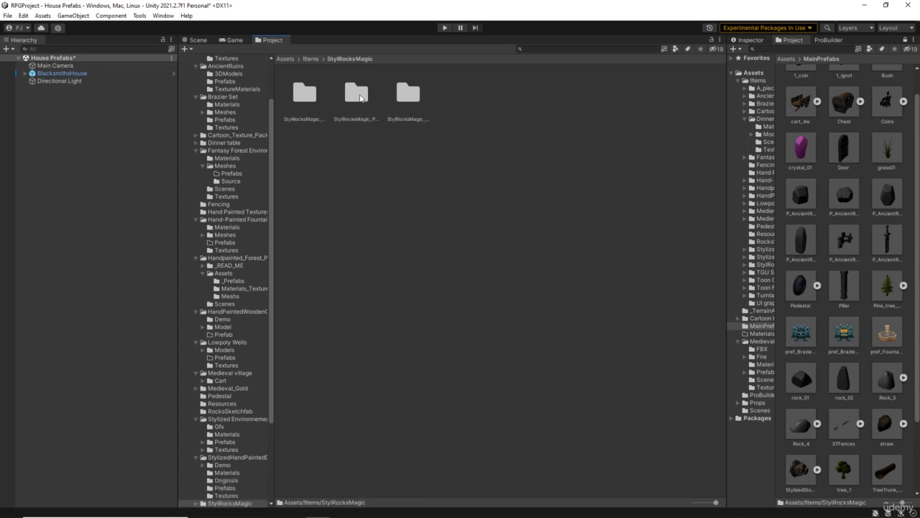
pyautogui.doubleClick(360, 97)
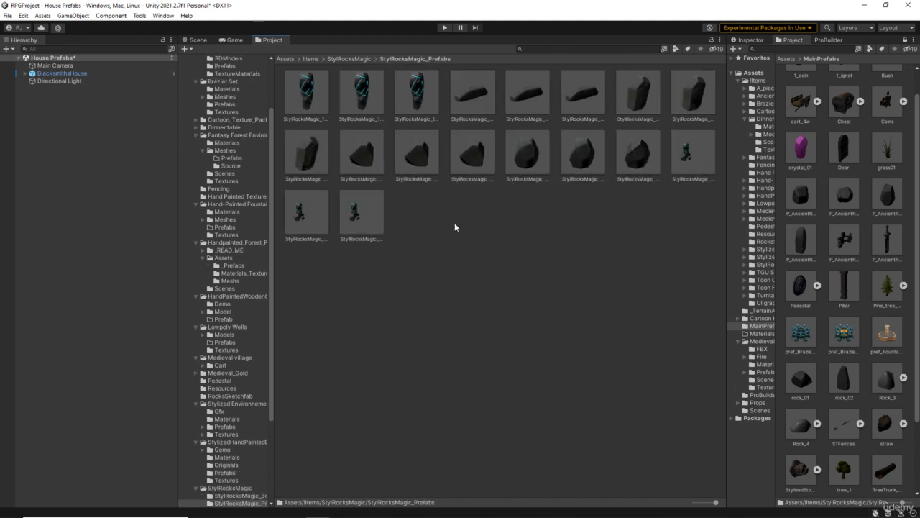
pyautogui.click(351, 59)
pyautogui.moveTo(357, 97); pyautogui.dragTo(826, 454)
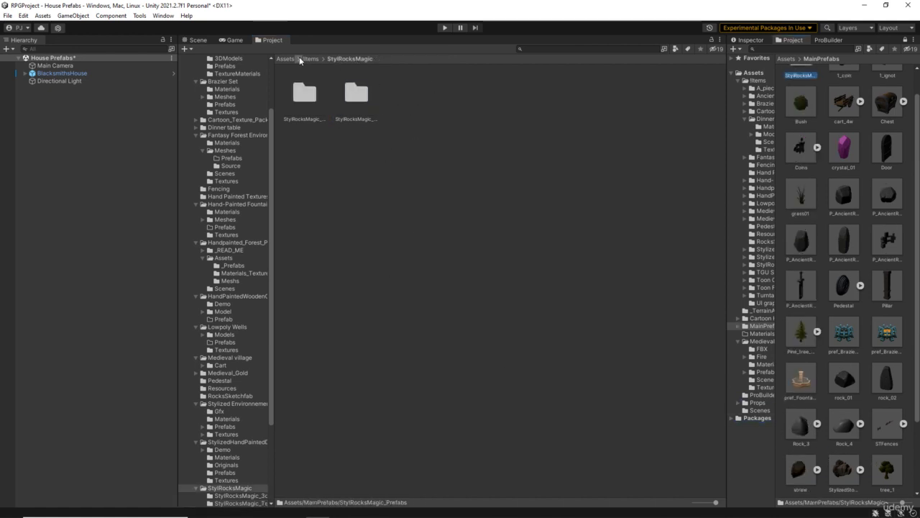
# Step: Move the Meshes folder from the !Items/Toon Crystals pack folder into MainPrefabs
pyautogui.click(310, 59)
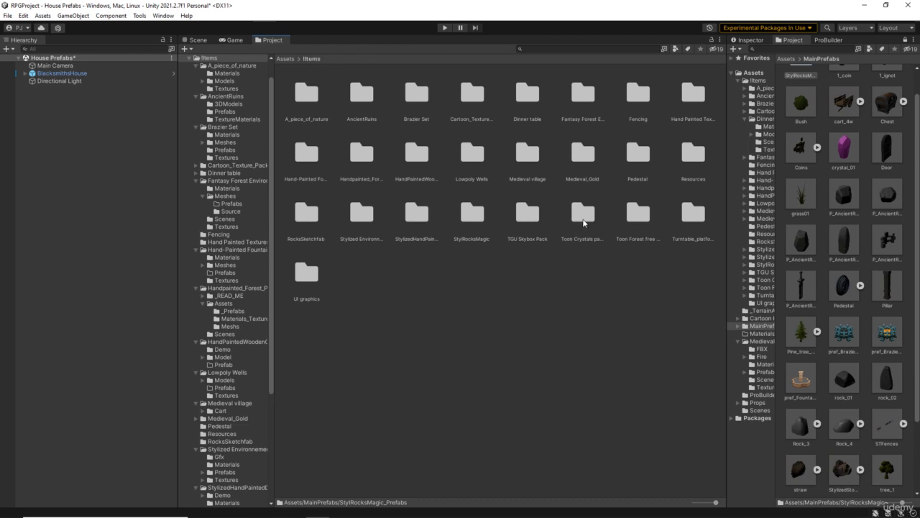
pyautogui.doubleClick(581, 214)
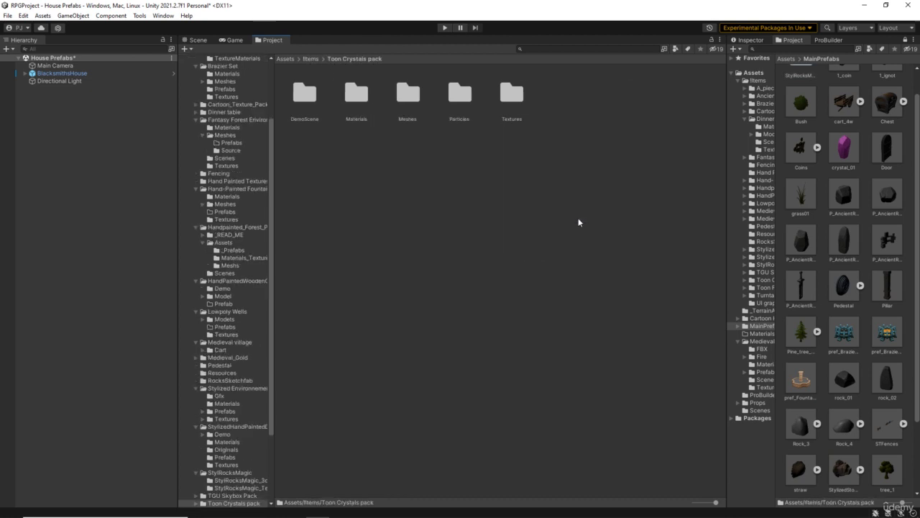
pyautogui.doubleClick(407, 101)
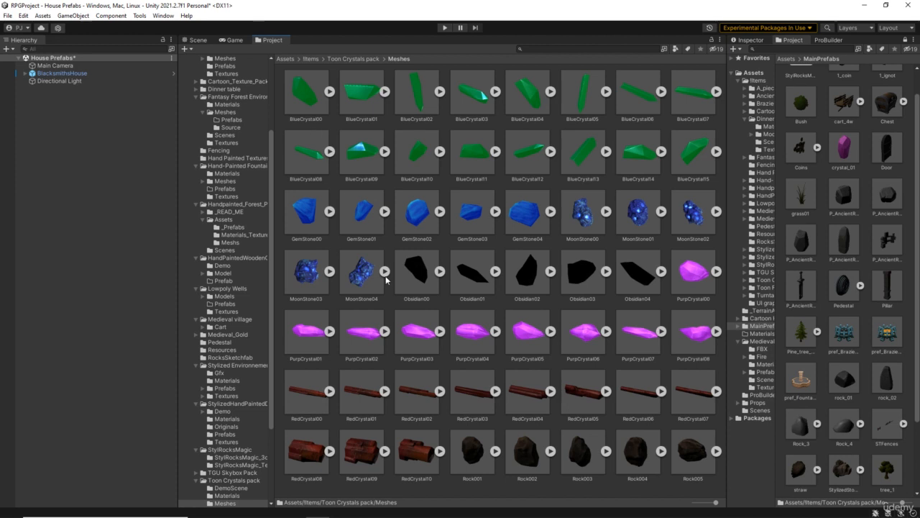
pyautogui.click(353, 59)
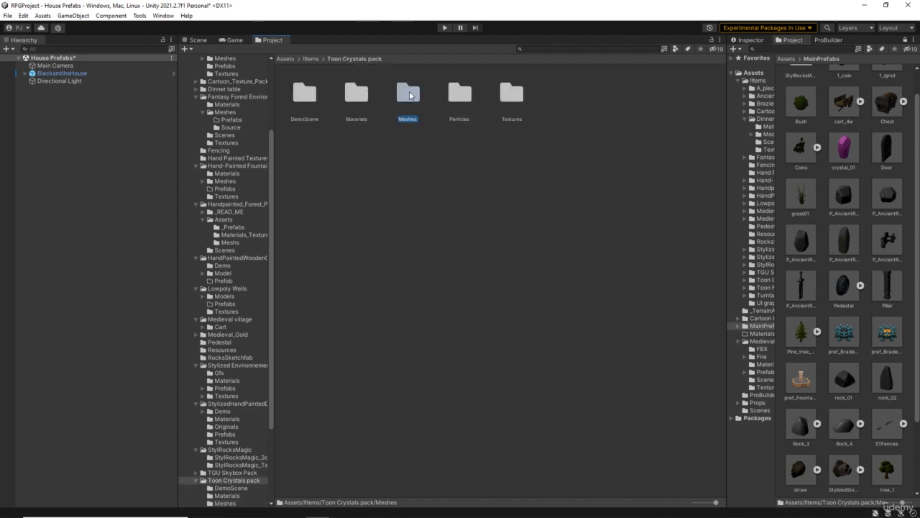
pyautogui.moveTo(410, 95); pyautogui.dragTo(826, 360)
# Step: Rename the Meshes folder in MainPrefabs as crystals
pyautogui.rightClick(800, 88)
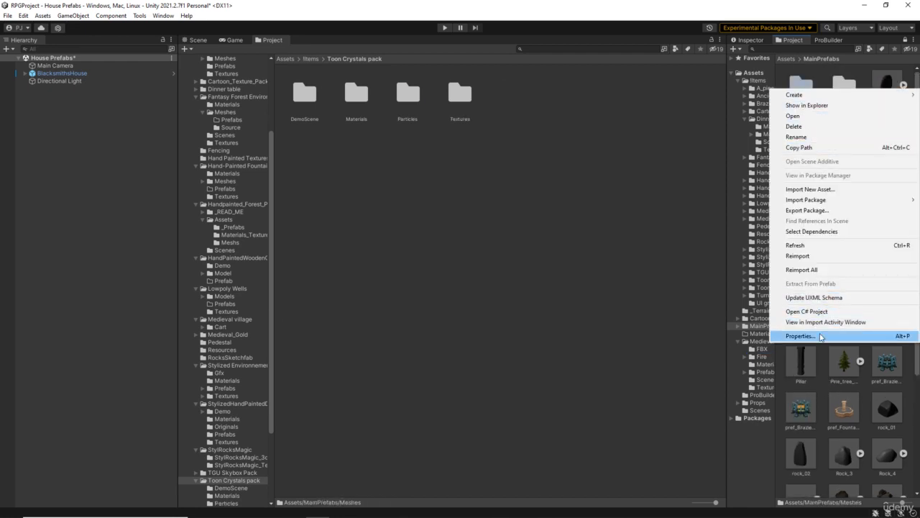
pyautogui.click(796, 137)
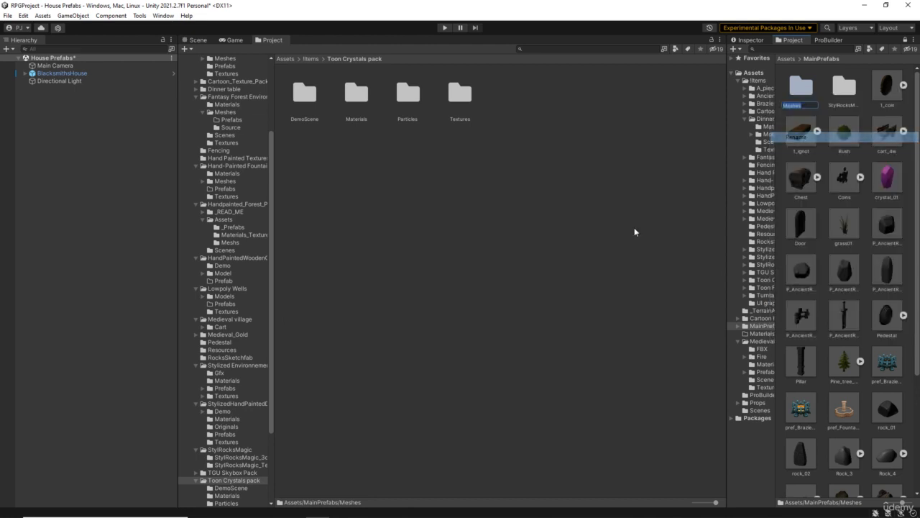
pyautogui.press('BackSpace')
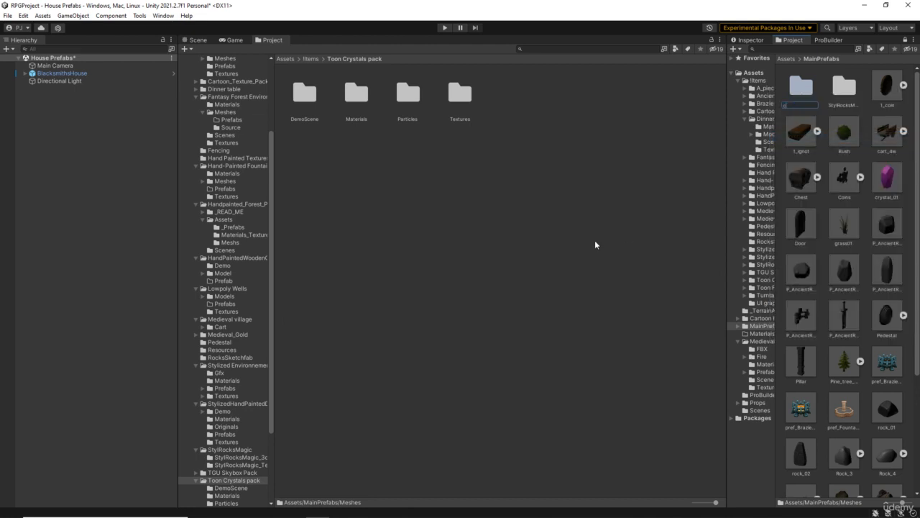
pyautogui.write('crystals')
pyautogui.press('Return')
# Step: Move the Plant_04a, Plant_05a, Plant_06a and Stump prefabs from Toon Forest free set/Prehub into MainPrefabs
pyautogui.click(312, 60)
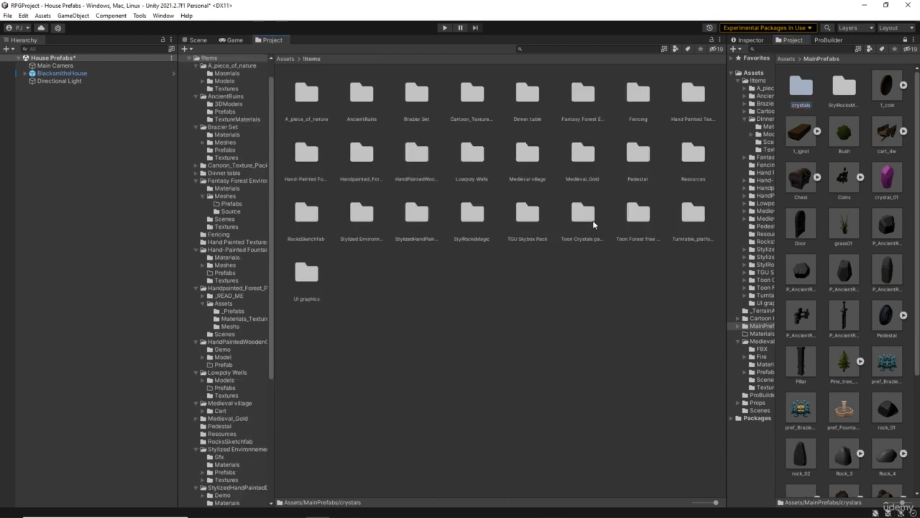
pyautogui.doubleClick(637, 212)
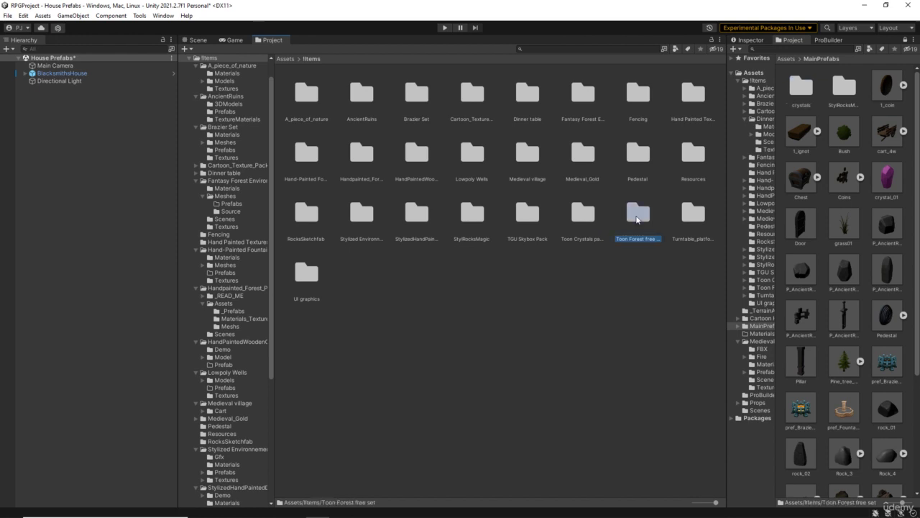
pyautogui.doubleClick(356, 95)
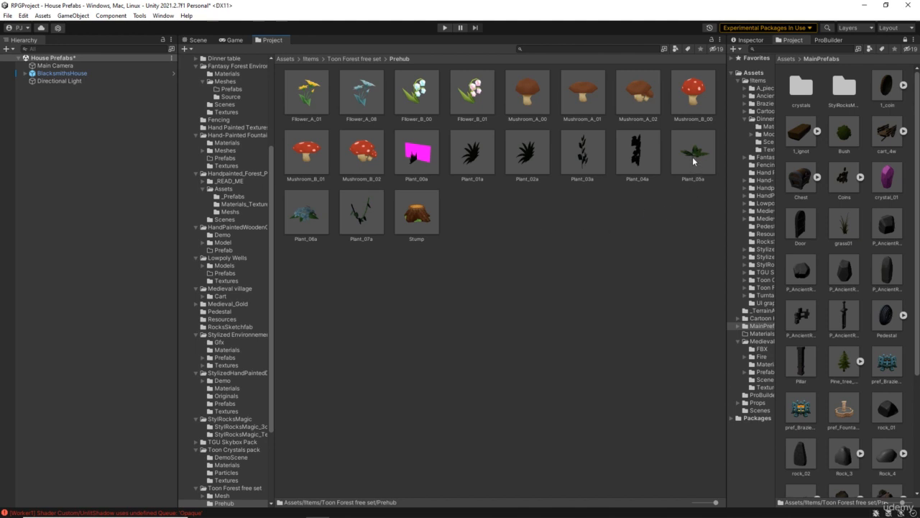
pyautogui.moveTo(693, 161); pyautogui.dragTo(833, 207)
pyautogui.moveTo(698, 161); pyautogui.dragTo(825, 205)
pyautogui.moveTo(638, 154); pyautogui.dragTo(825, 202)
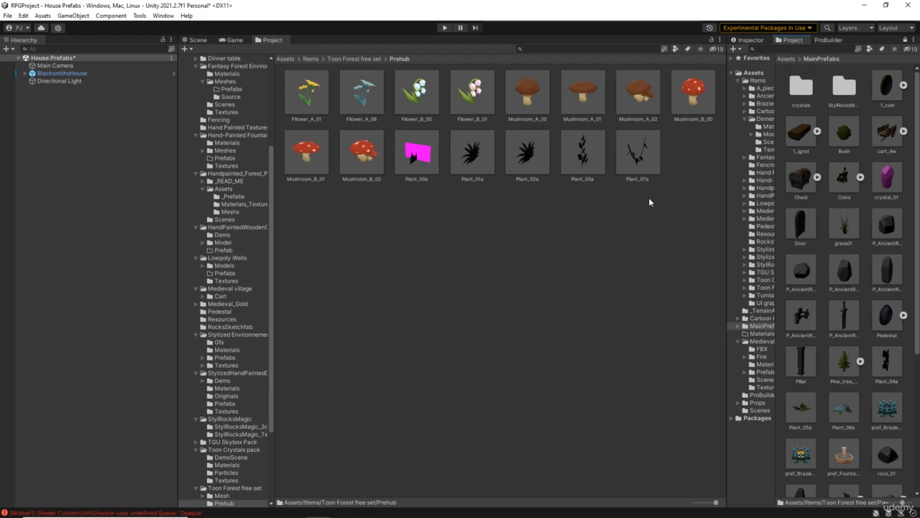
# Step: Check the base_prefabs and flowers folders in Turntable_platforms/Prefabs and move the whole flowers folder into MainPrefabs
pyautogui.click(310, 59)
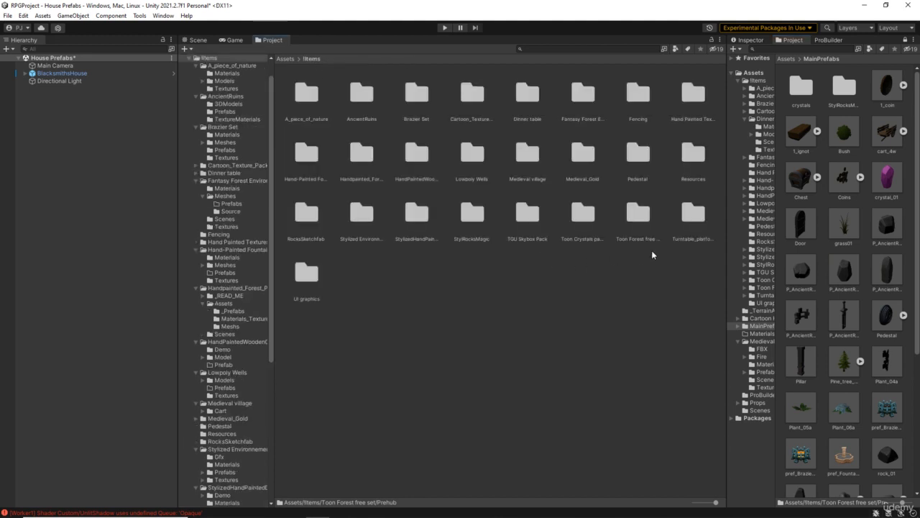
pyautogui.doubleClick(691, 222)
pyautogui.doubleClick(453, 108)
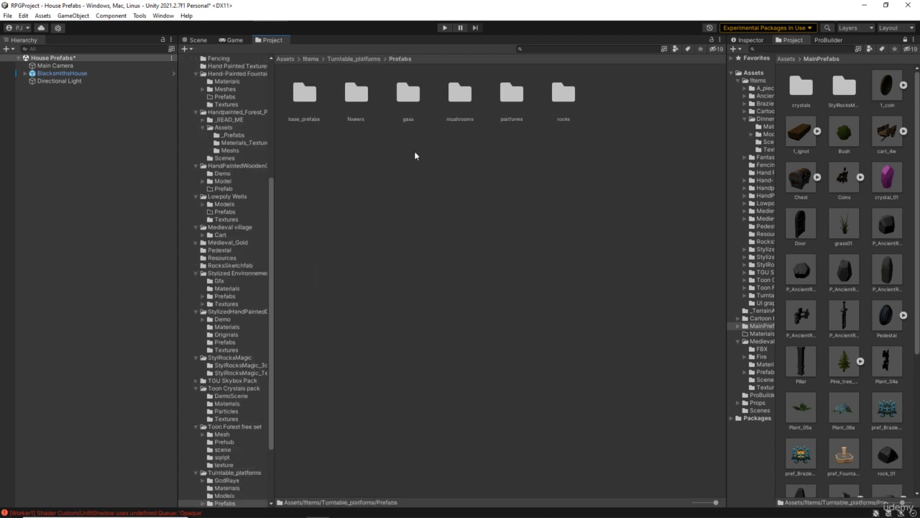
pyautogui.doubleClick(312, 99)
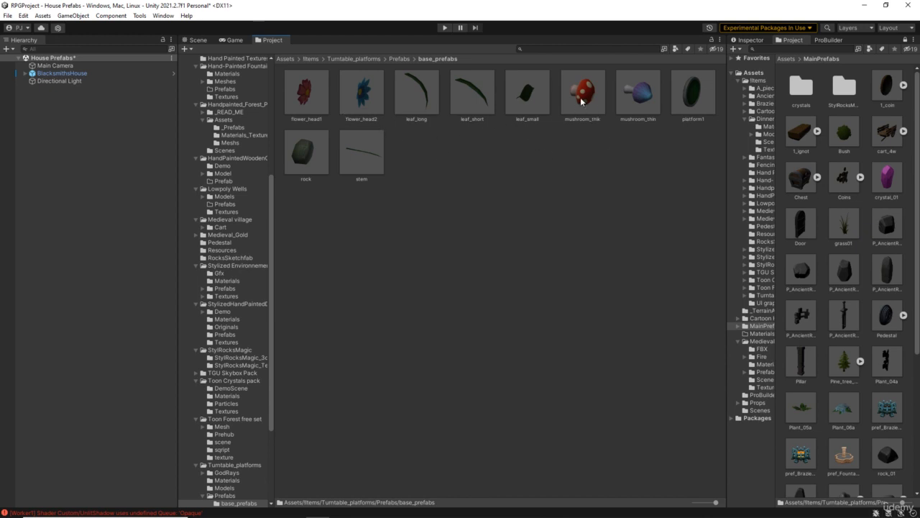
pyautogui.click(400, 59)
pyautogui.doubleClick(353, 106)
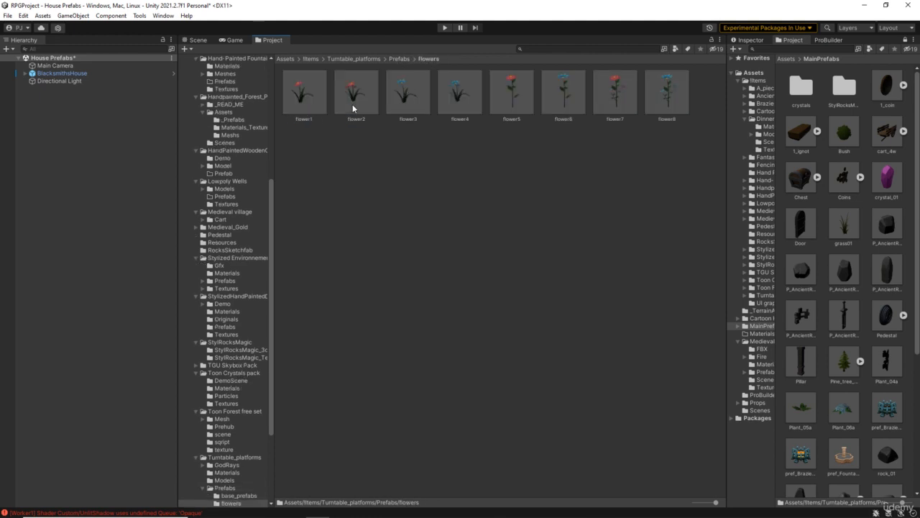
pyautogui.click(399, 59)
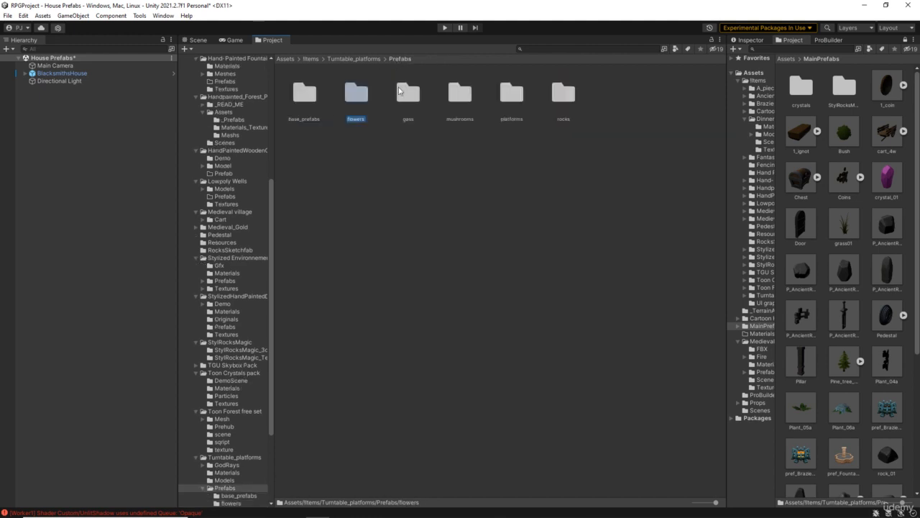
pyautogui.moveTo(829, 159); pyautogui.dragTo(829, 159)
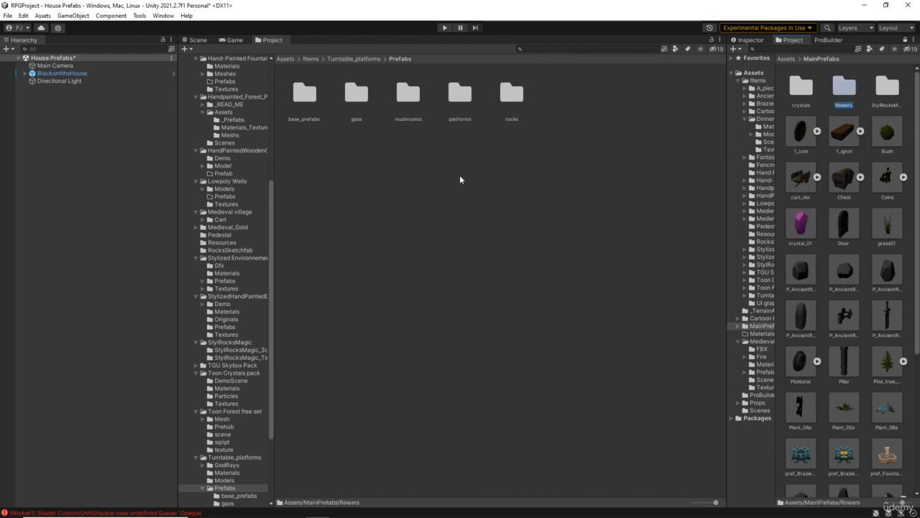
# Step: Move the grass_big and grass_small prefabs from the gass folder of Turntable_platforms/Prefabs into MainPrefabs
pyautogui.doubleClick(361, 100)
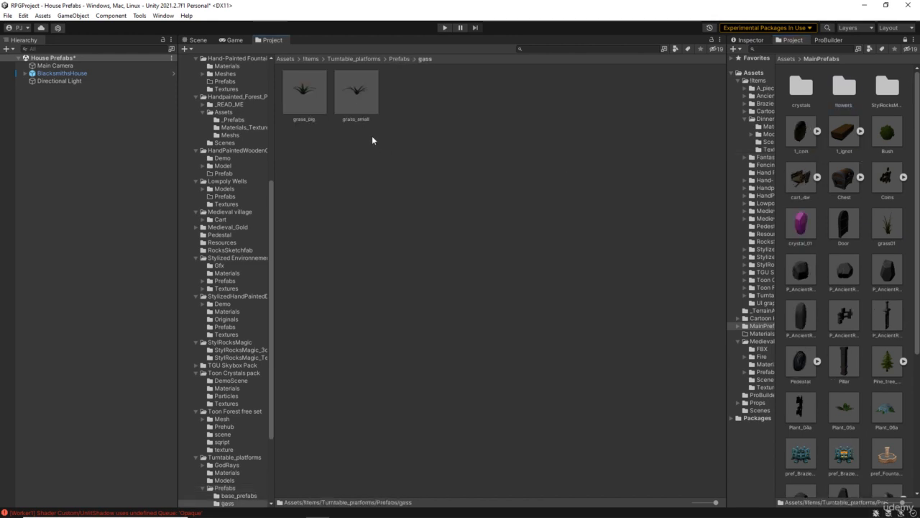
pyautogui.click(297, 95)
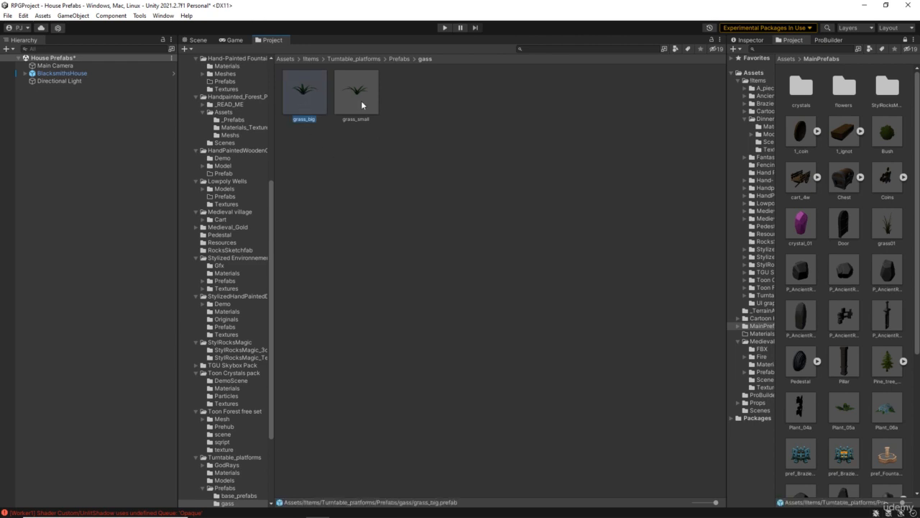
pyautogui.keyDown('shift'); pyautogui.click(361, 101); pyautogui.keyUp('shift')
pyautogui.moveTo(355, 100); pyautogui.dragTo(823, 252)
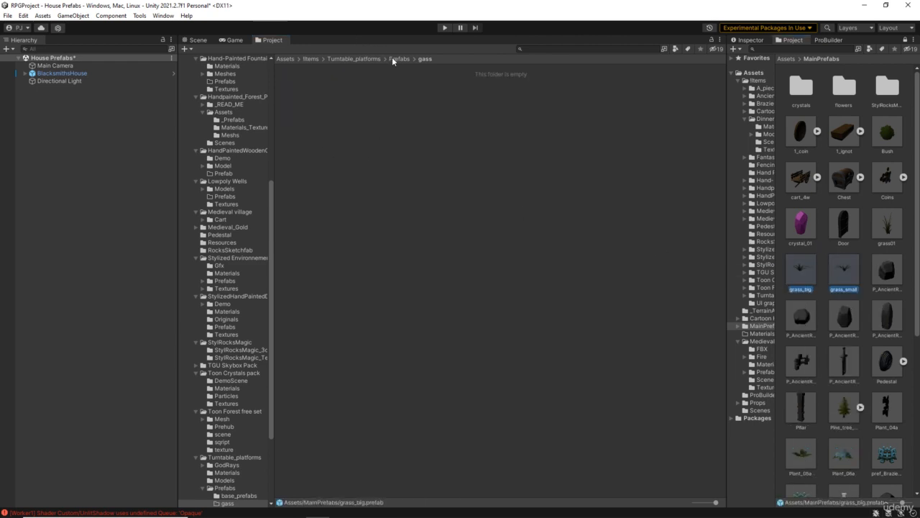
# Step: Move all four purple and red mushroom prefabs from Turntable_platforms/Prefabs/mushrooms into MainPrefabs
pyautogui.click(393, 59)
pyautogui.doubleClick(405, 94)
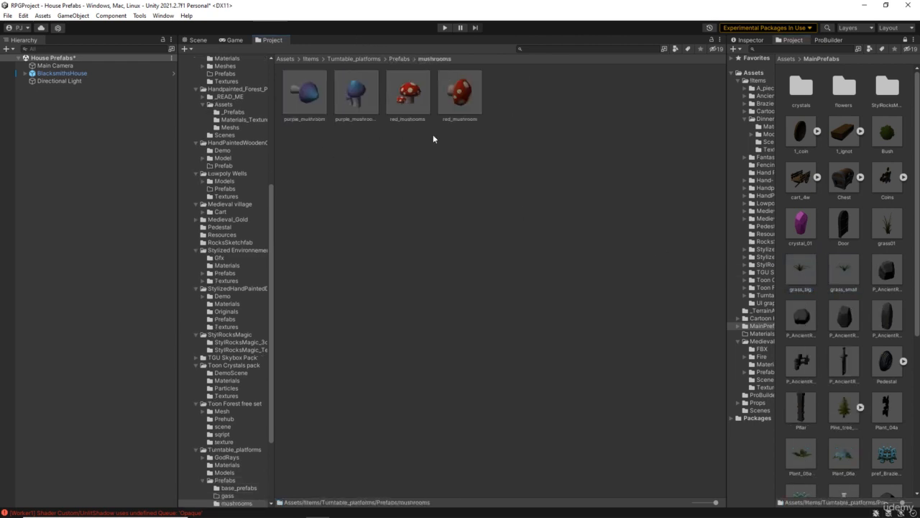
pyautogui.click(313, 103)
pyautogui.keyDown('shift'); pyautogui.click(455, 100); pyautogui.keyUp('shift')
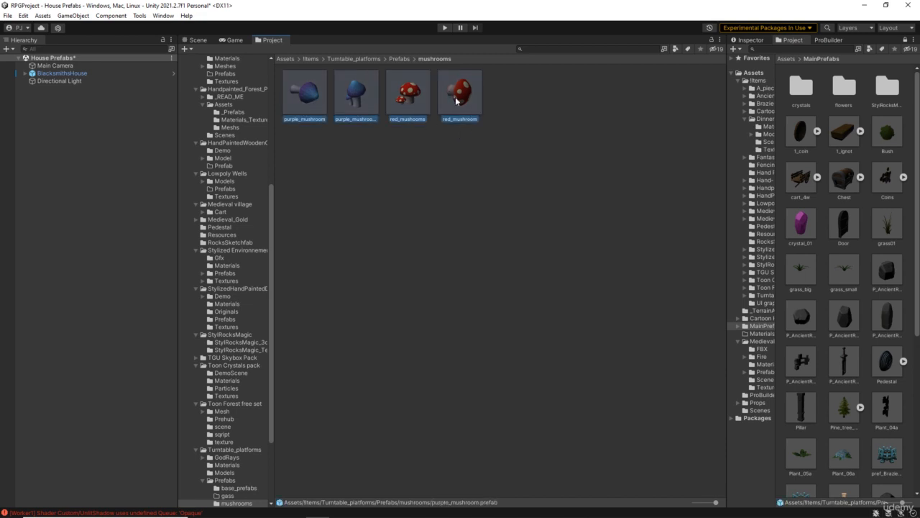
pyautogui.moveTo(470, 106); pyautogui.dragTo(824, 256)
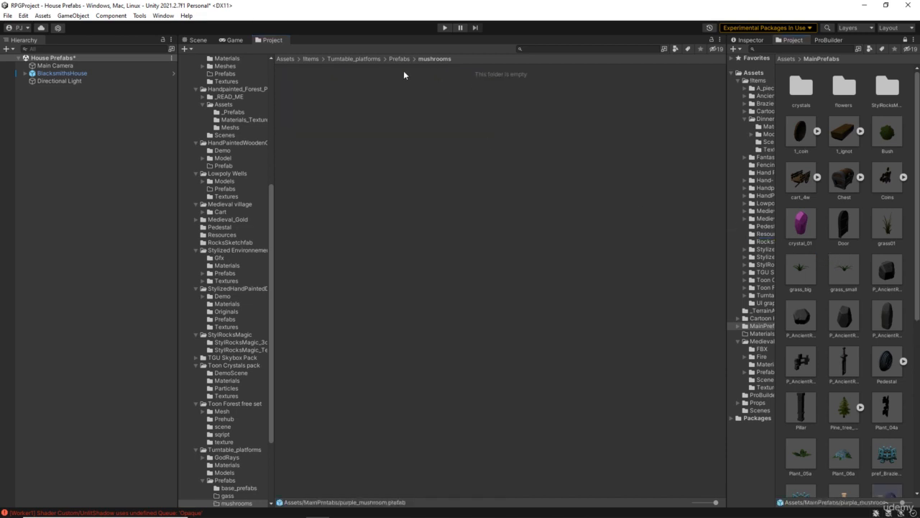
# Step: Move the platform1 to platform4 prefabs from Turntable_platforms/Prefabs/platforms into MainPrefabs
pyautogui.click(401, 59)
pyautogui.doubleClick(471, 108)
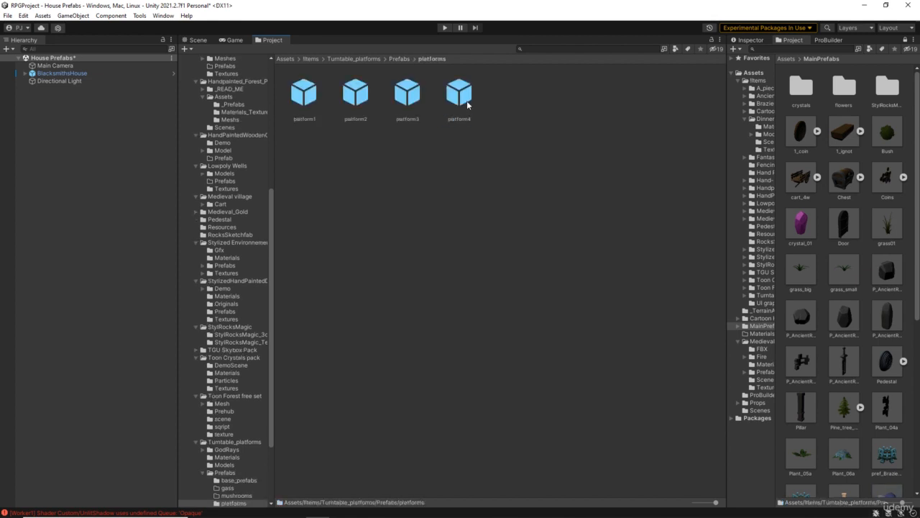
pyautogui.click(305, 101)
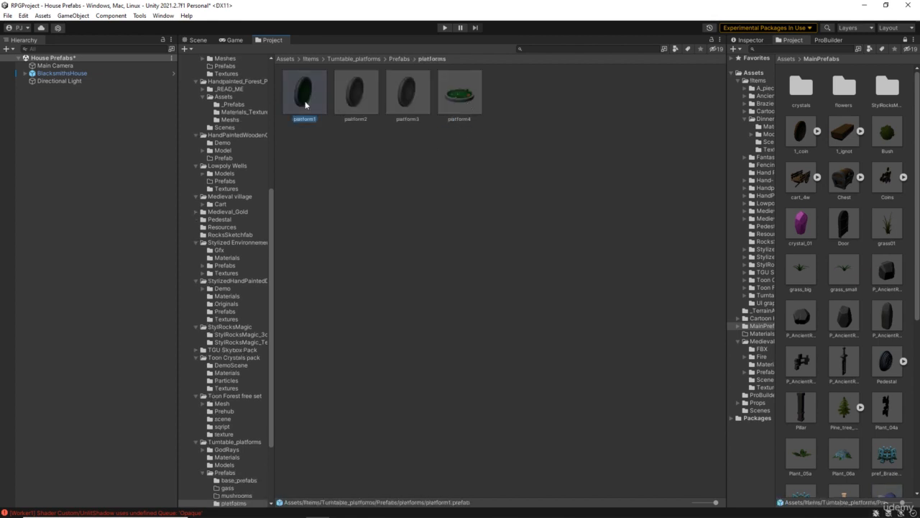
pyautogui.keyDown('shift'); pyautogui.click(454, 103); pyautogui.keyUp('shift')
pyautogui.moveTo(460, 115); pyautogui.dragTo(823, 253)
# Step: Move the rock, rocks1 and rocks2 prefabs from Turntable_platforms/Prefabs/rocks into MainPrefabs and return to the !Items folder
pyautogui.click(399, 59)
pyautogui.doubleClick(523, 99)
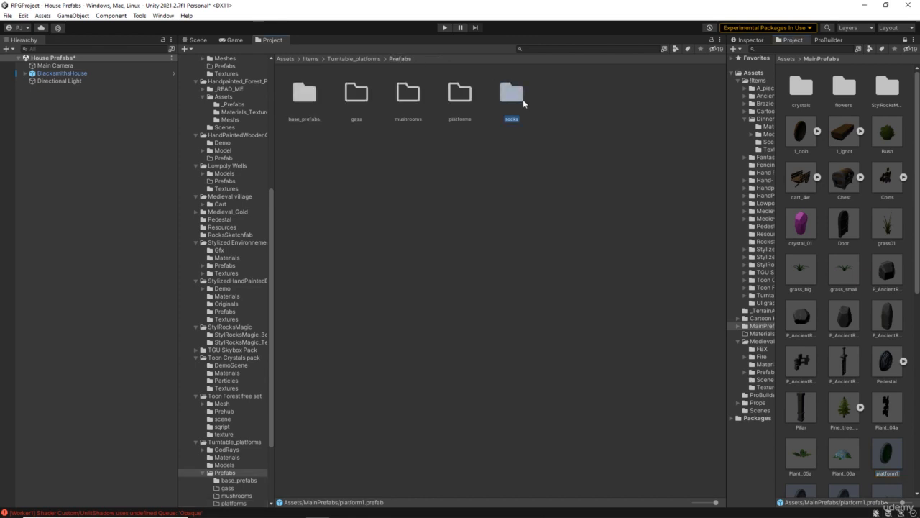
pyautogui.click(304, 97)
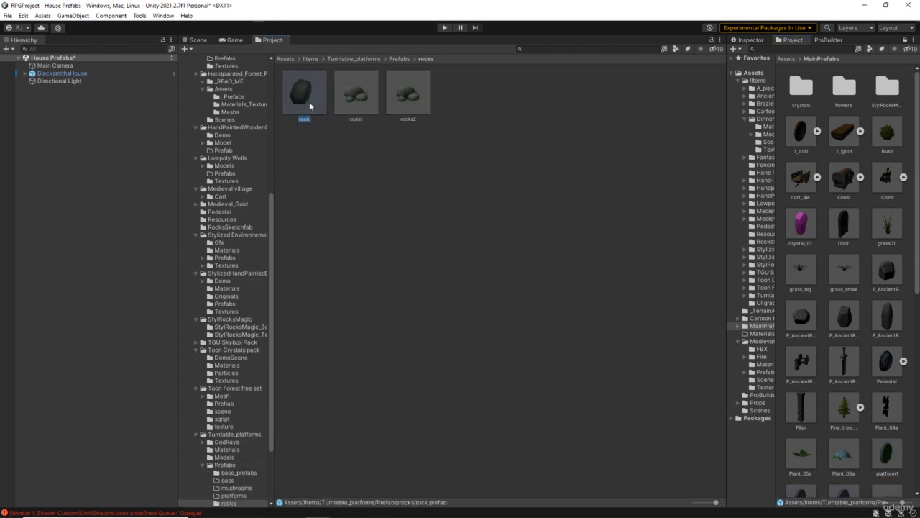
pyautogui.keyDown('shift'); pyautogui.click(412, 105); pyautogui.keyUp('shift')
pyautogui.moveTo(412, 109); pyautogui.dragTo(822, 251)
pyautogui.click(397, 58)
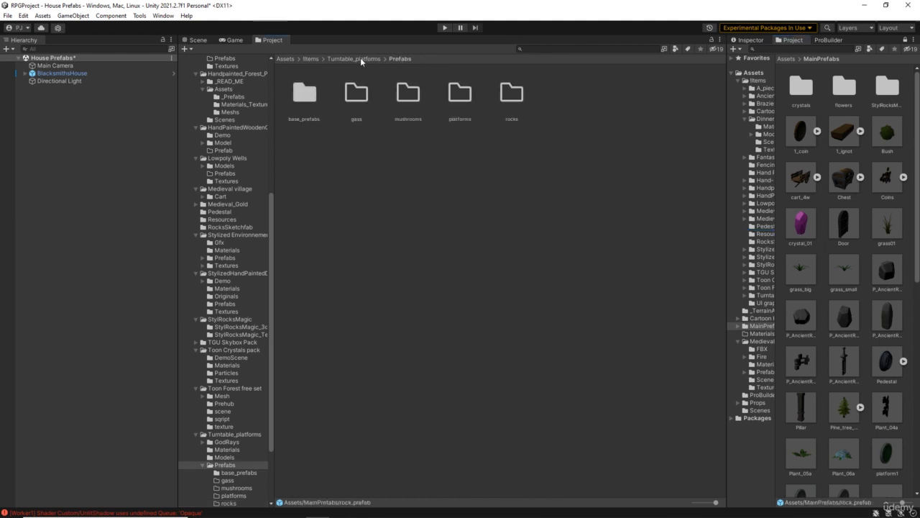
pyautogui.click(353, 59)
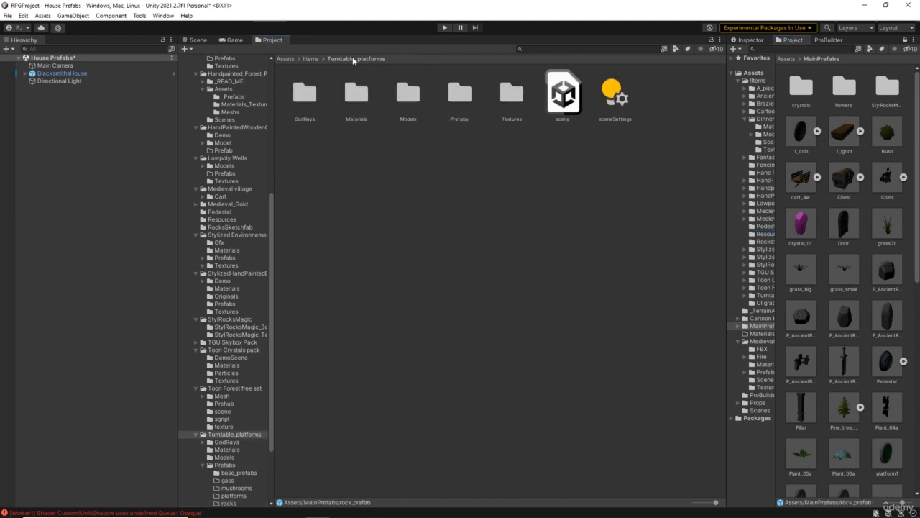
pyautogui.click(305, 58)
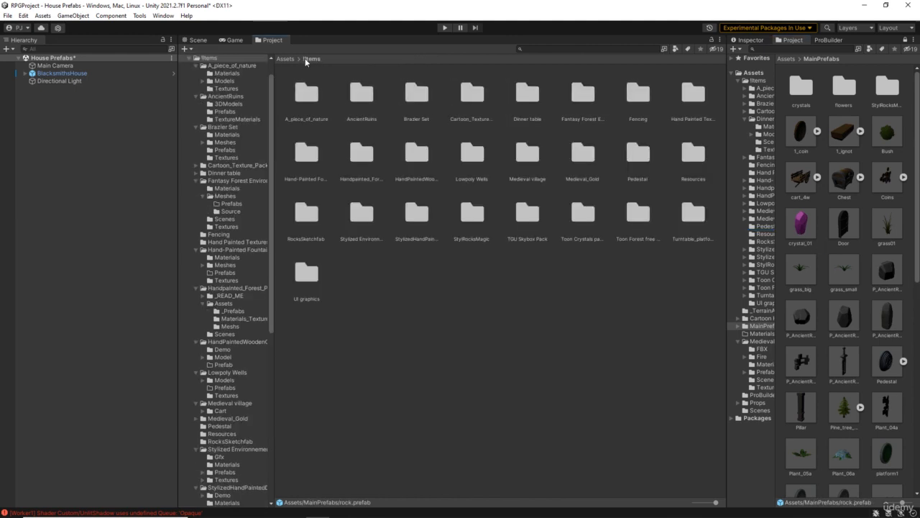
# Step: Check the UI graphics folder in !Items, return to Assets, and review the prefabs gathered in MainPrefabs
pyautogui.doubleClick(304, 281)
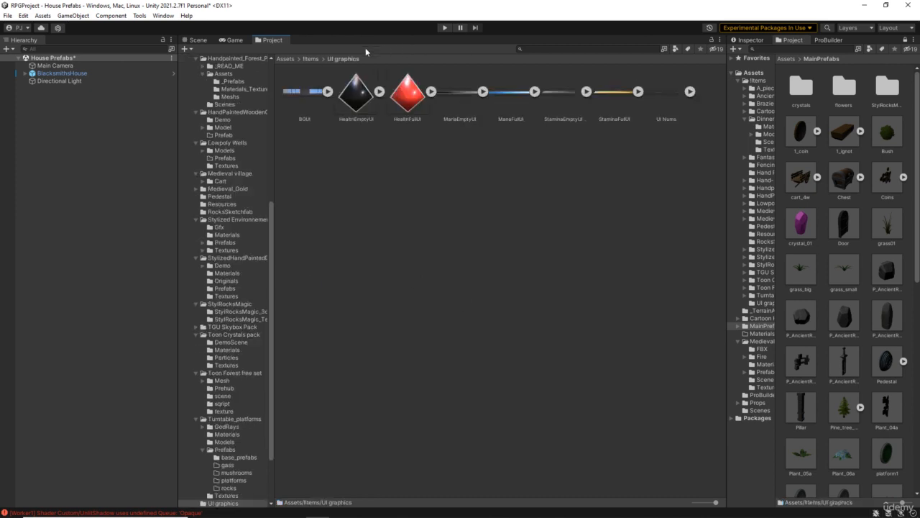
pyautogui.click(310, 58)
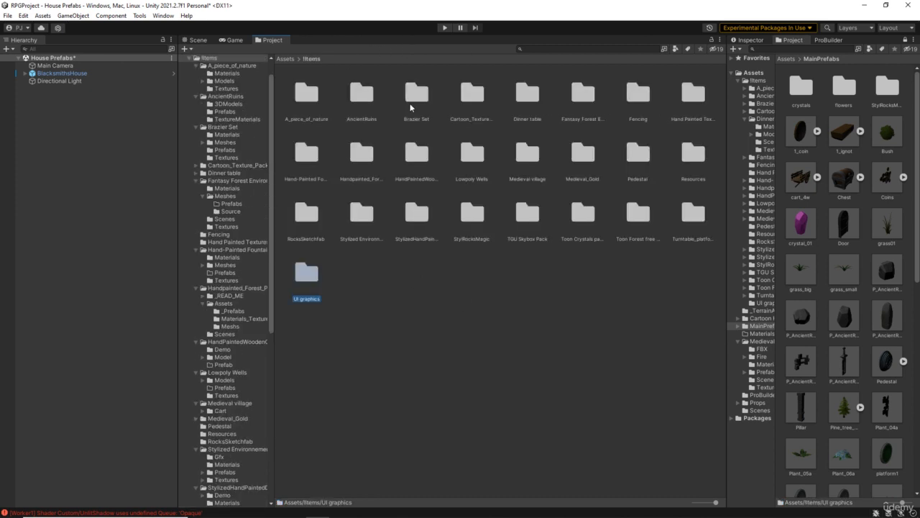
pyautogui.click(448, 284)
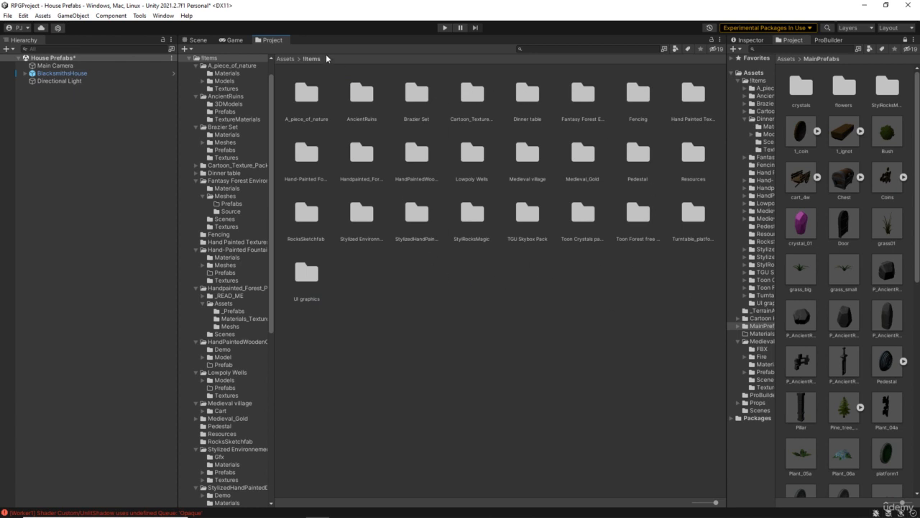
pyautogui.click(285, 58)
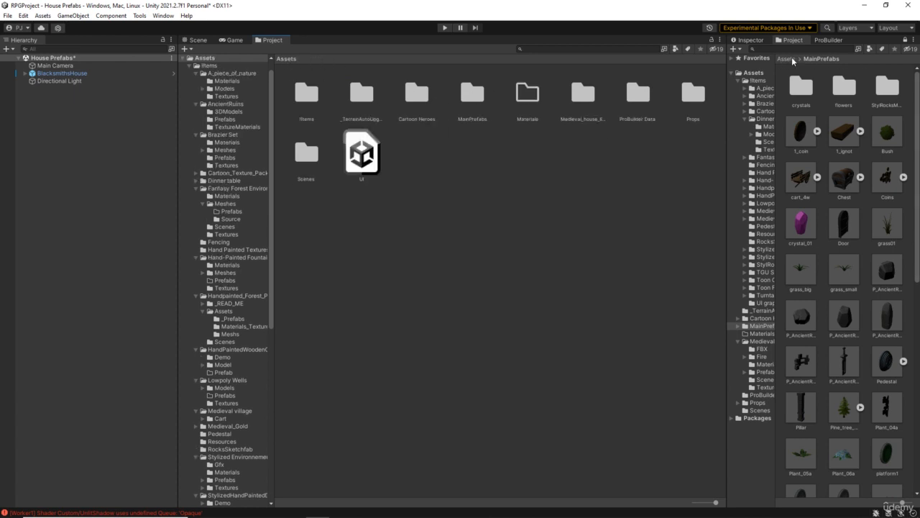
pyautogui.scroll(-10, 847, 216)
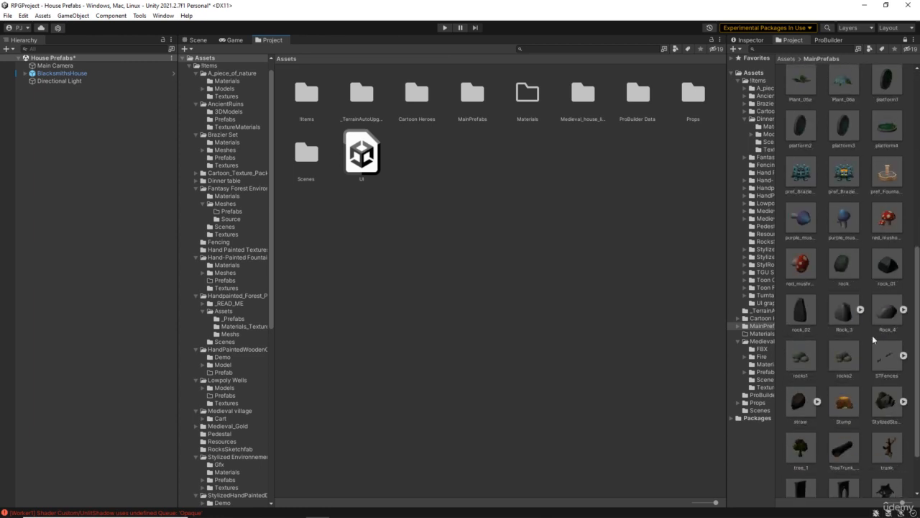
pyautogui.scroll(5, 836, 413)
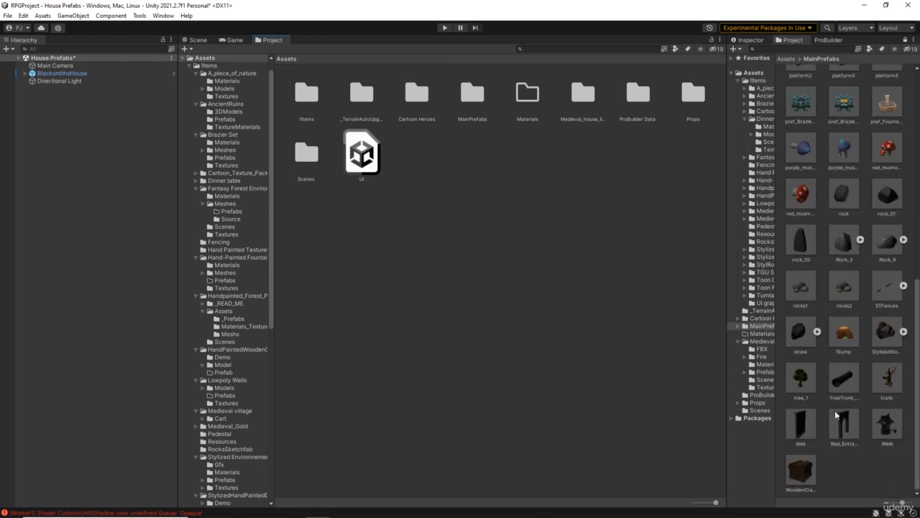
pyautogui.scroll(3, 837, 413)
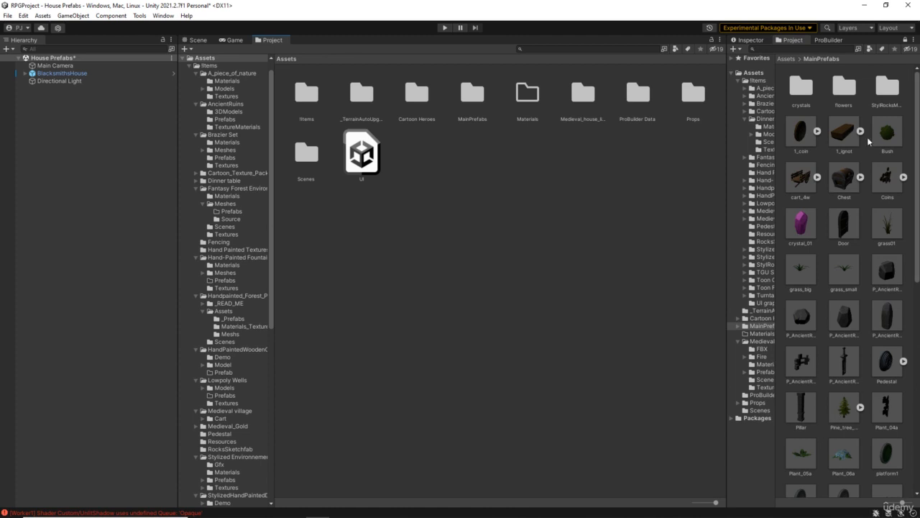
# Step: Create a folder named TerrainTextures in Assets and open it
pyautogui.click(791, 59)
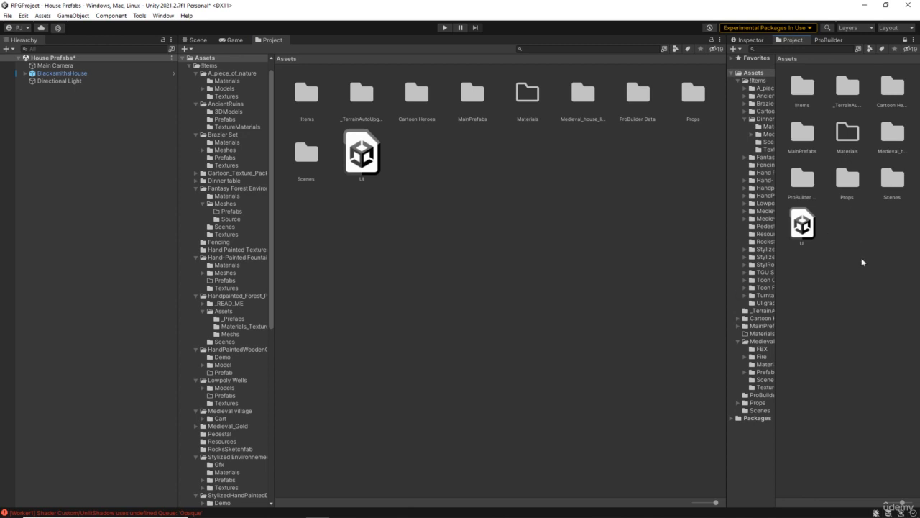
pyautogui.rightClick(852, 241)
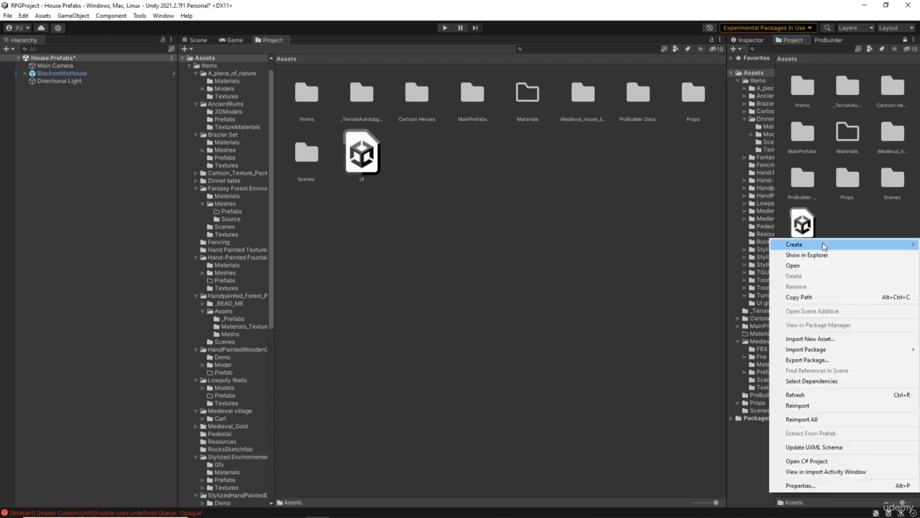
pyautogui.moveTo(821, 245)
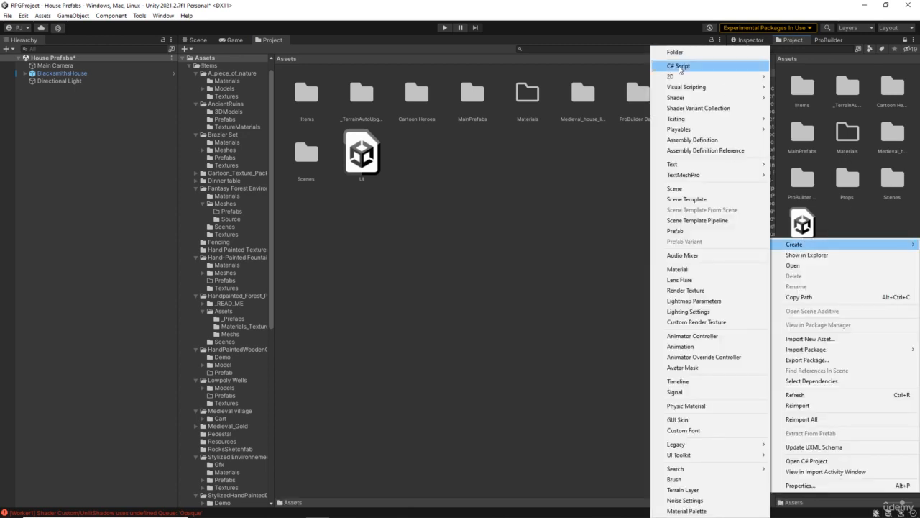
pyautogui.click(718, 53)
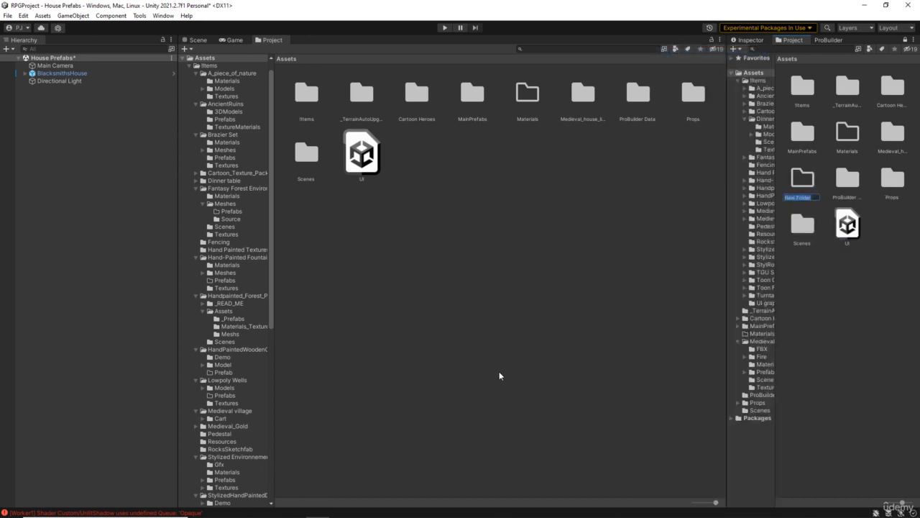
pyautogui.write('I')
pyautogui.press('Return')
pyautogui.press('Return')
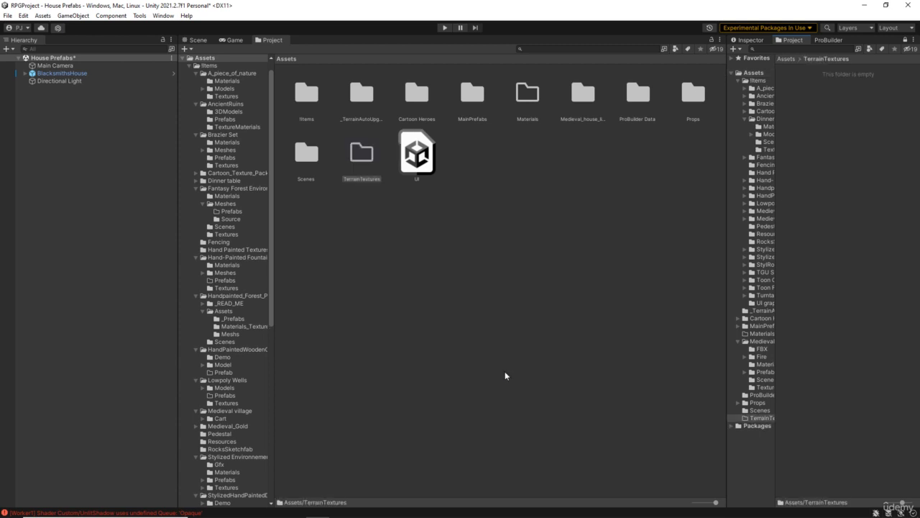
# Step: Move the FlowerBlue_B base color and normal textures from Cartoon_Texture_Pack's GRASS_Flower_Tint_01 Texture folder into TerrainTextures
pyautogui.doubleClick(300, 95)
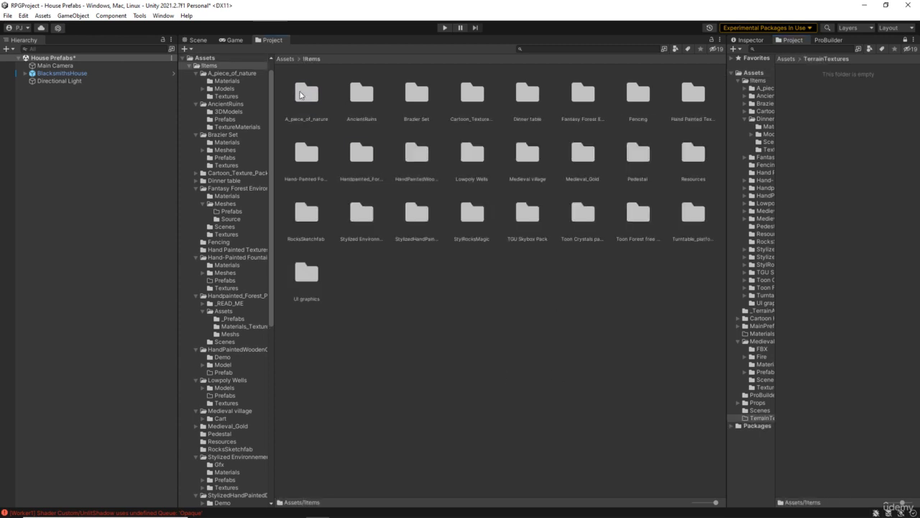
pyautogui.doubleClick(473, 95)
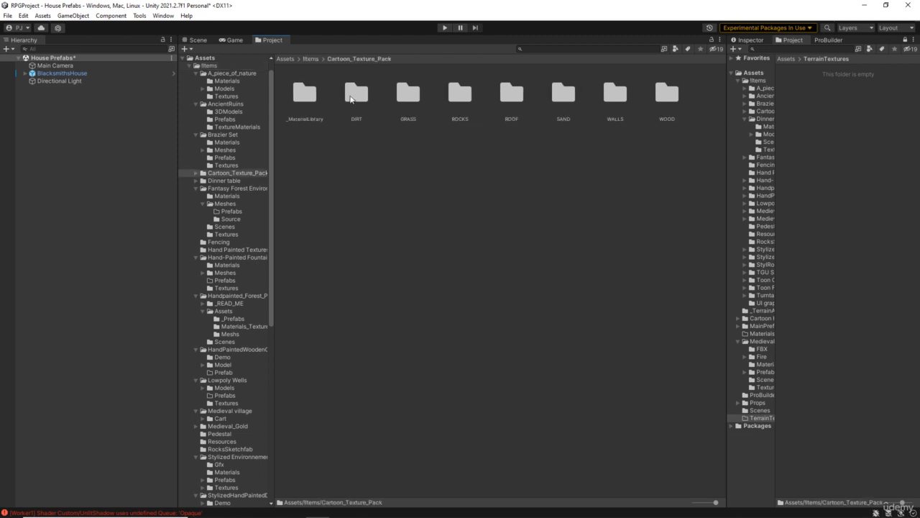
pyautogui.doubleClick(407, 96)
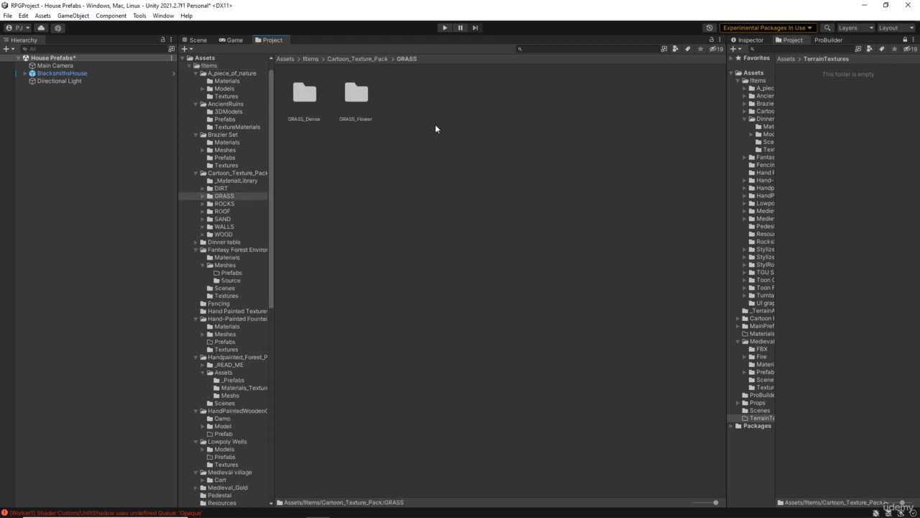
pyautogui.doubleClick(357, 103)
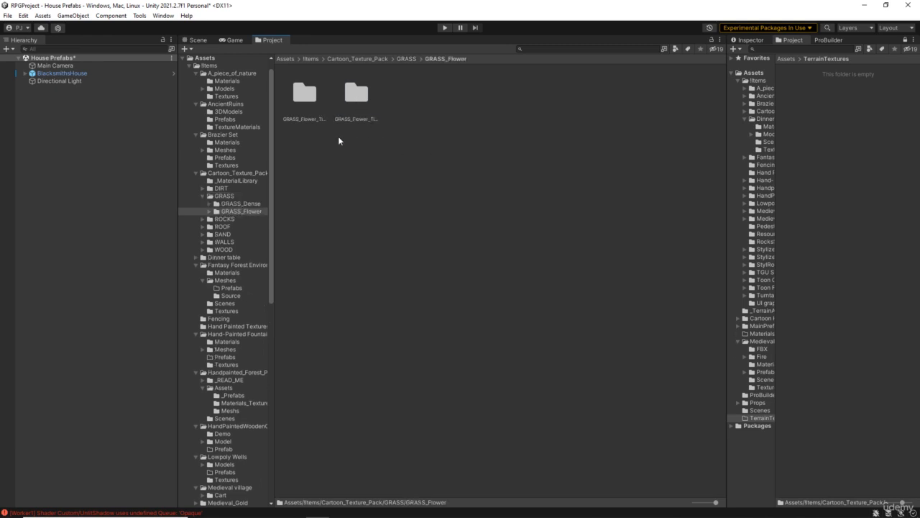
pyautogui.doubleClick(309, 105)
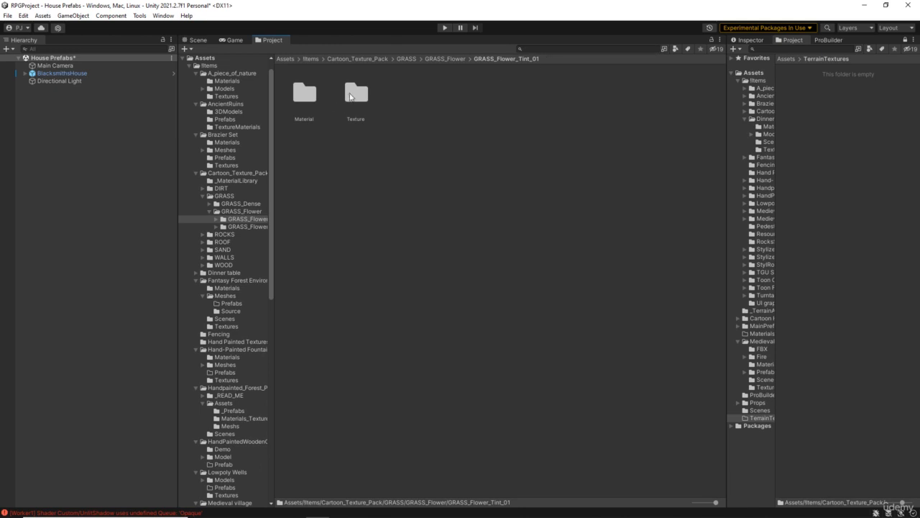
pyautogui.doubleClick(355, 94)
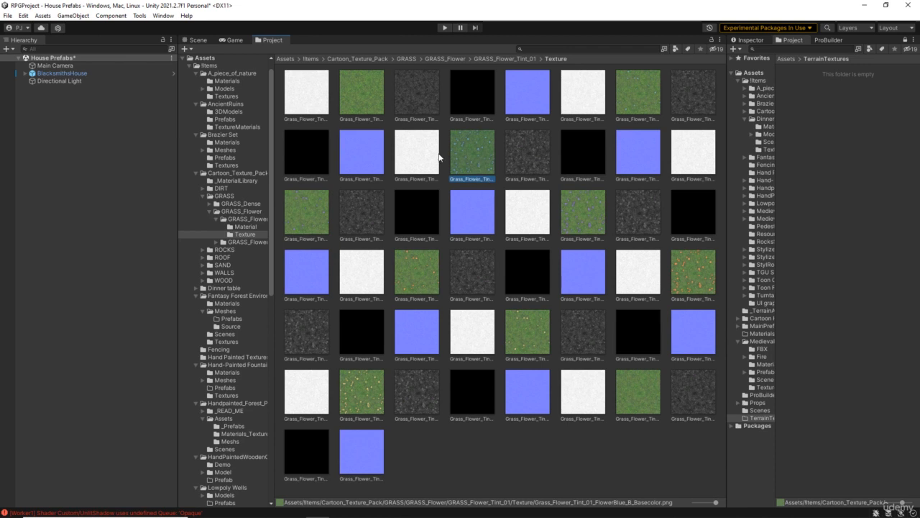
pyautogui.click(525, 160)
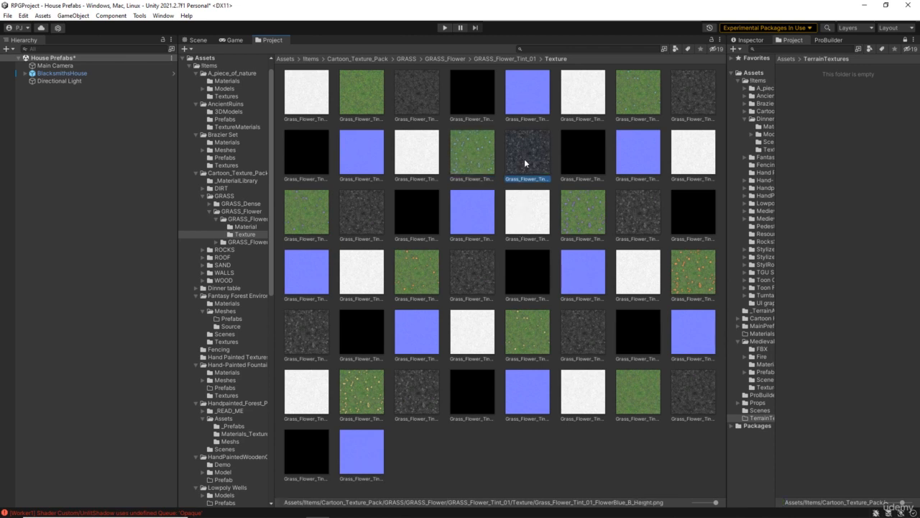
pyautogui.click(573, 164)
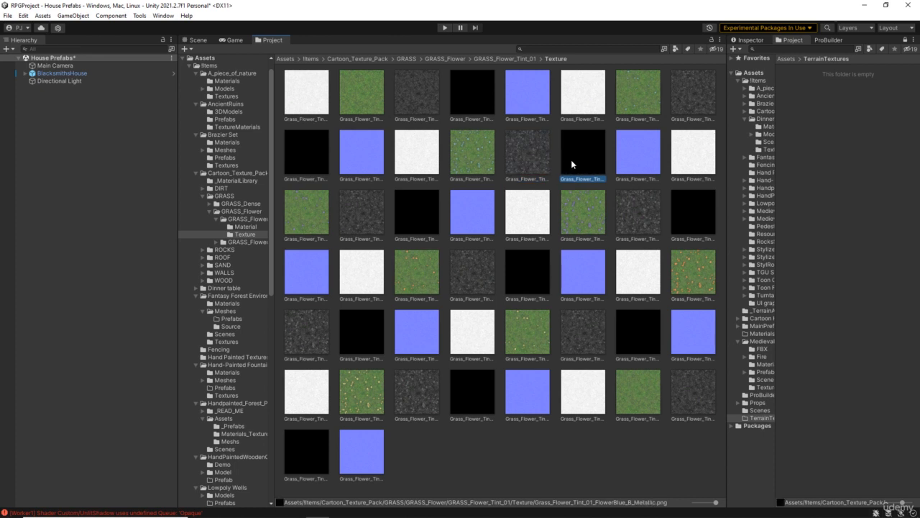
pyautogui.click(646, 165)
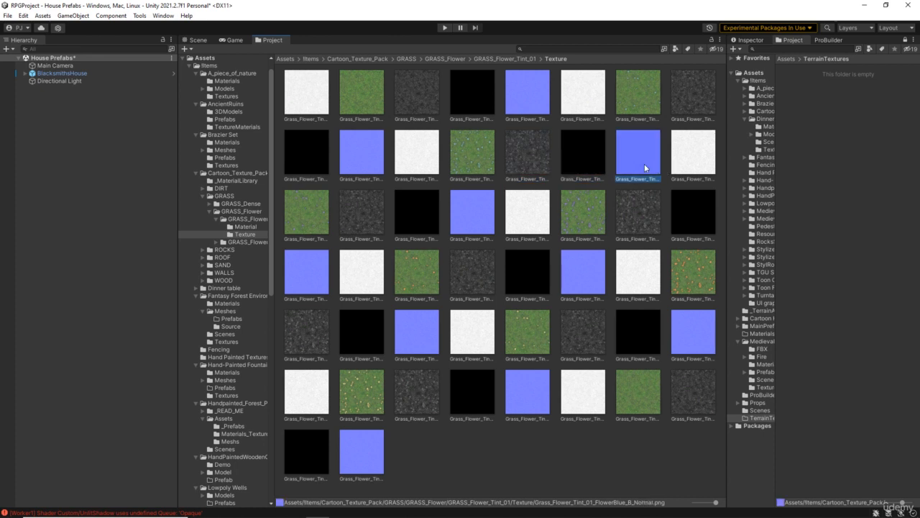
pyautogui.keyDown('ctrl'); pyautogui.click(468, 168); pyautogui.keyUp('ctrl')
pyautogui.moveTo(487, 174); pyautogui.dragTo(869, 176)
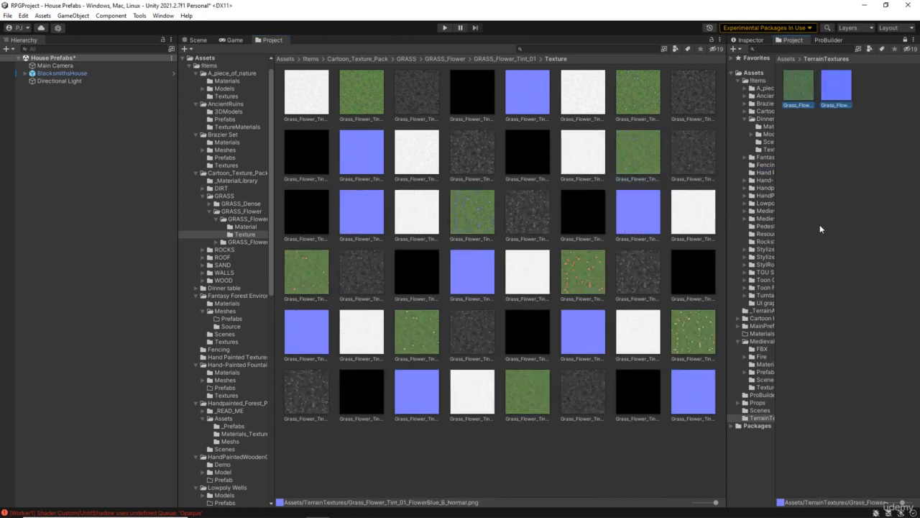
# Step: Move the four base color and two normal textures of Rocks_Cliff A and B from ROCKS/ROCKS_Cliff/Textures into TerrainTextures
pyautogui.click(359, 58)
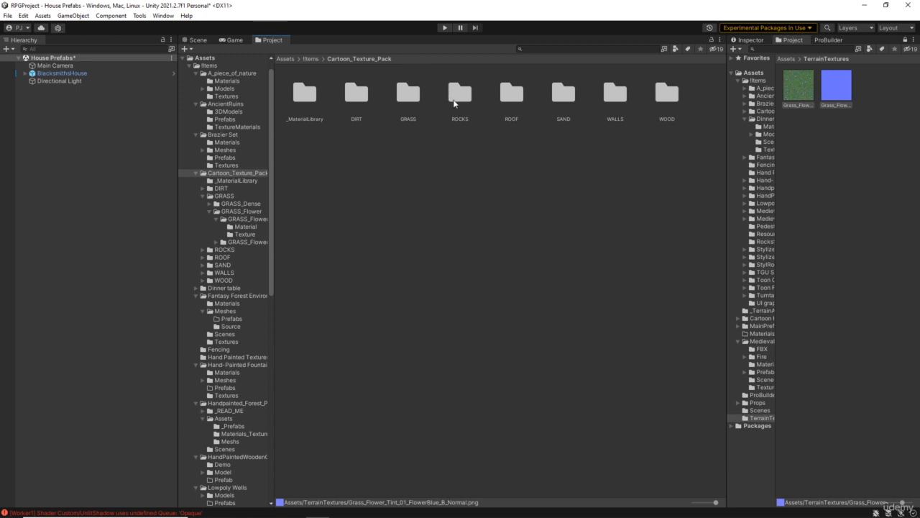
pyautogui.doubleClick(453, 101)
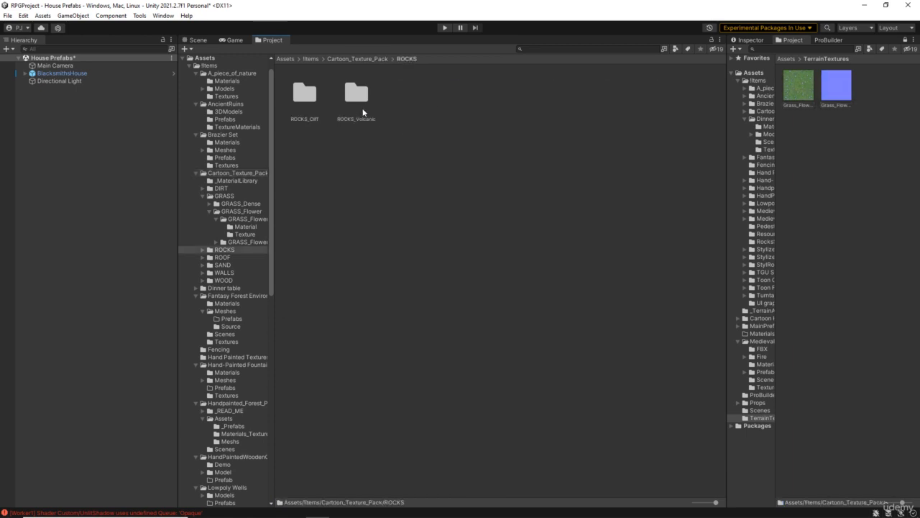
pyautogui.doubleClick(305, 95)
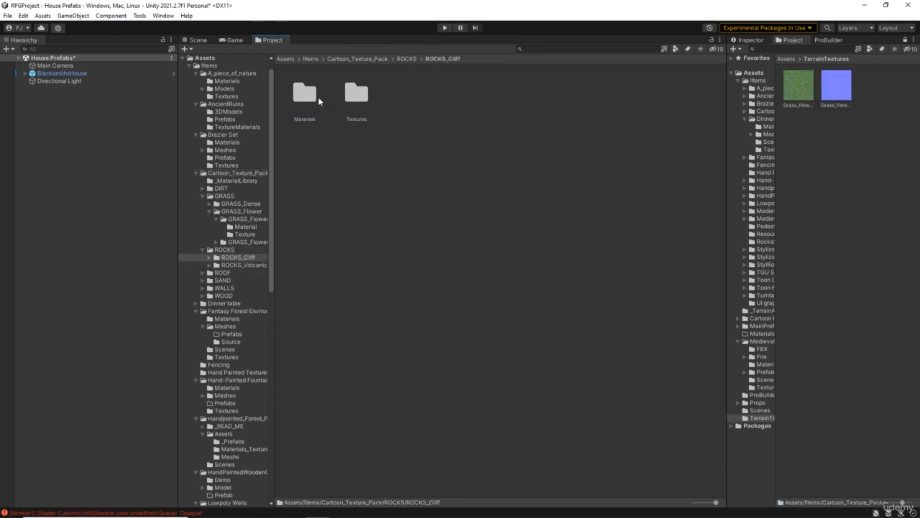
pyautogui.doubleClick(355, 95)
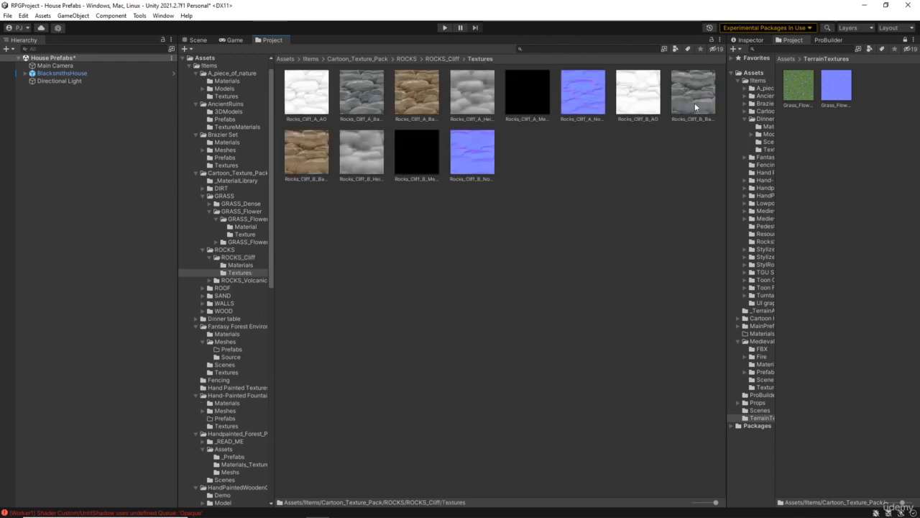
pyautogui.click(350, 106)
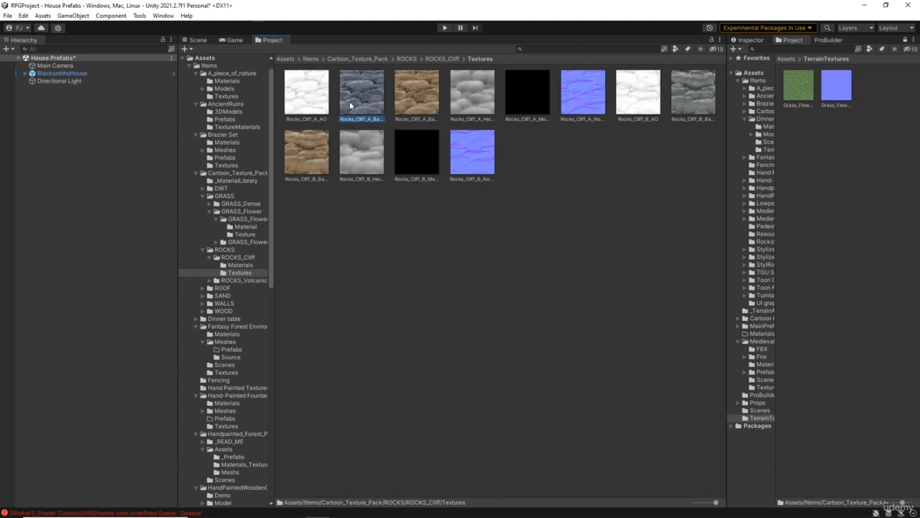
pyautogui.keyDown('ctrl'); pyautogui.click(407, 99); pyautogui.keyUp('ctrl')
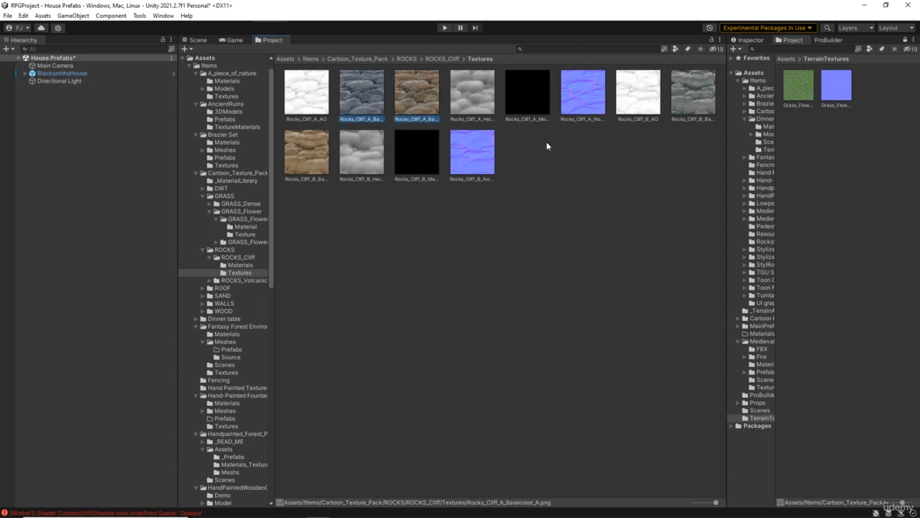
pyautogui.keyDown('ctrl'); pyautogui.click(583, 110); pyautogui.keyUp('ctrl')
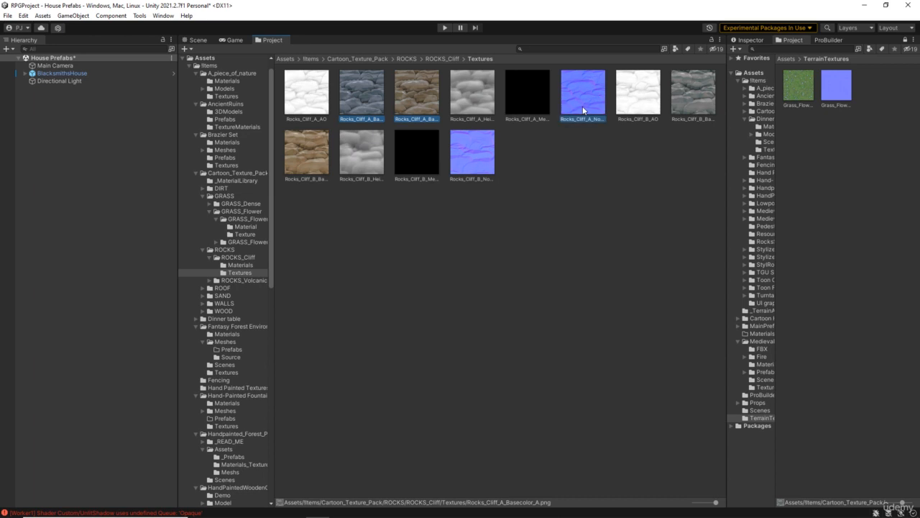
pyautogui.keyDown('ctrl'); pyautogui.click(701, 105); pyautogui.keyUp('ctrl')
pyautogui.keyDown('ctrl'); pyautogui.click(300, 135); pyautogui.keyUp('ctrl')
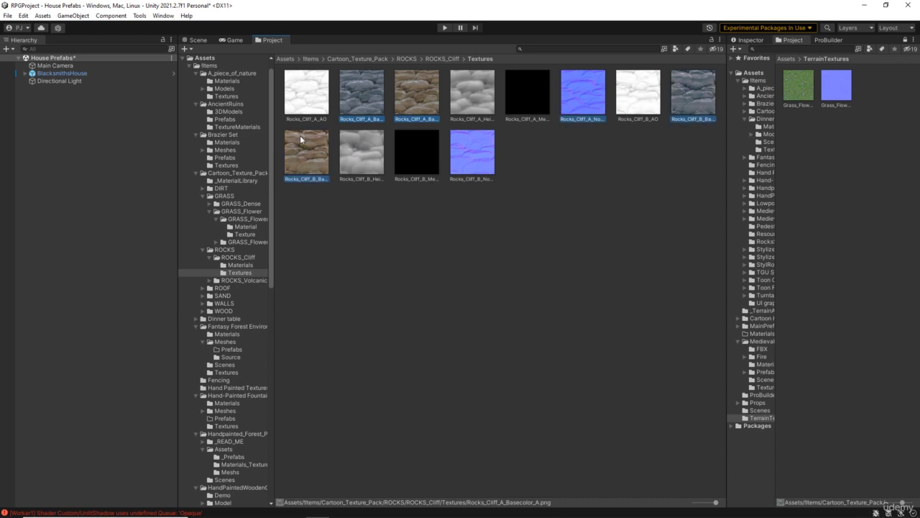
pyautogui.keyDown('ctrl'); pyautogui.click(472, 168); pyautogui.keyUp('ctrl')
pyautogui.click(843, 188)
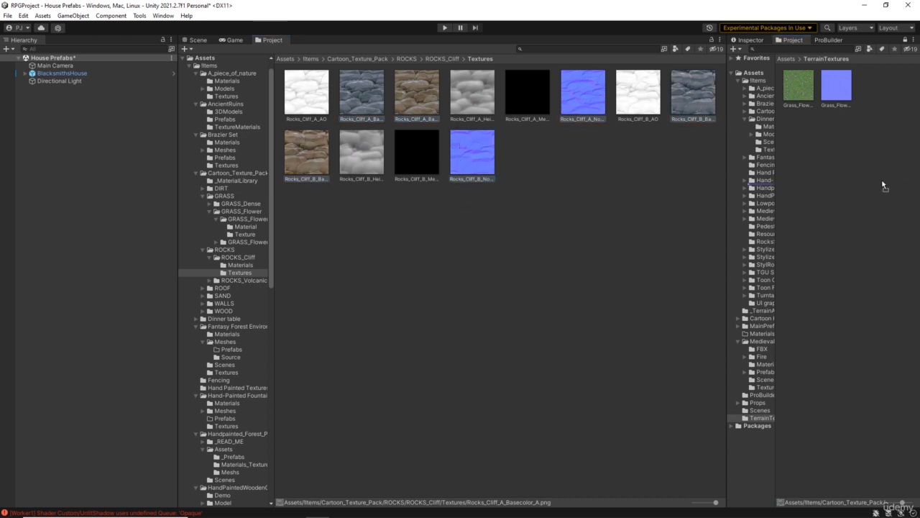
pyautogui.moveTo(882, 182); pyautogui.dragTo(882, 182)
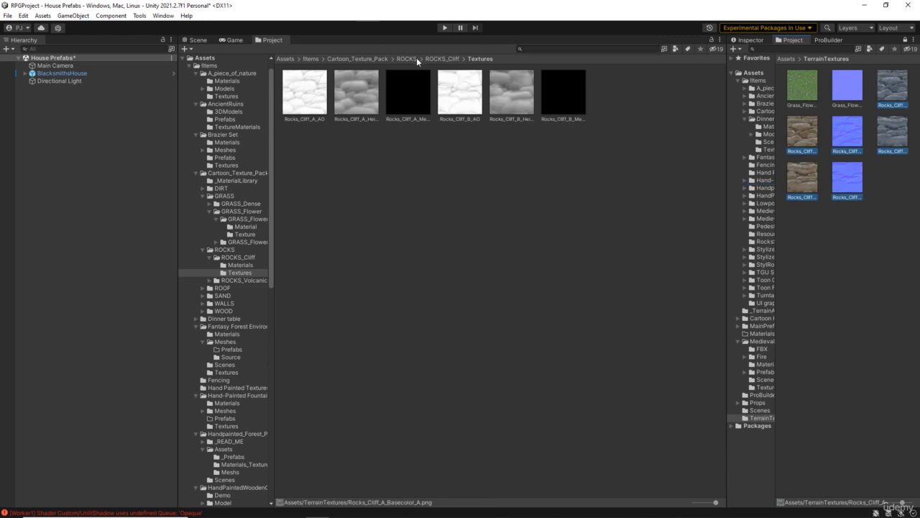
# Step: Move the Sand_Beach_Base base color and normal textures from Cartoon_Texture_Pack's SAND/SAND_Beach/Textures folder into TerrainTextures
pyautogui.click(369, 58)
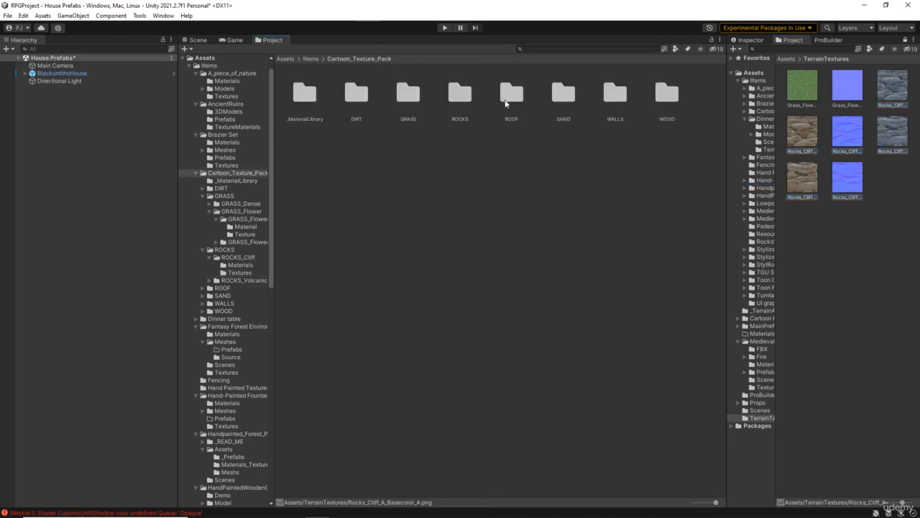
pyautogui.doubleClick(565, 100)
pyautogui.click(314, 102)
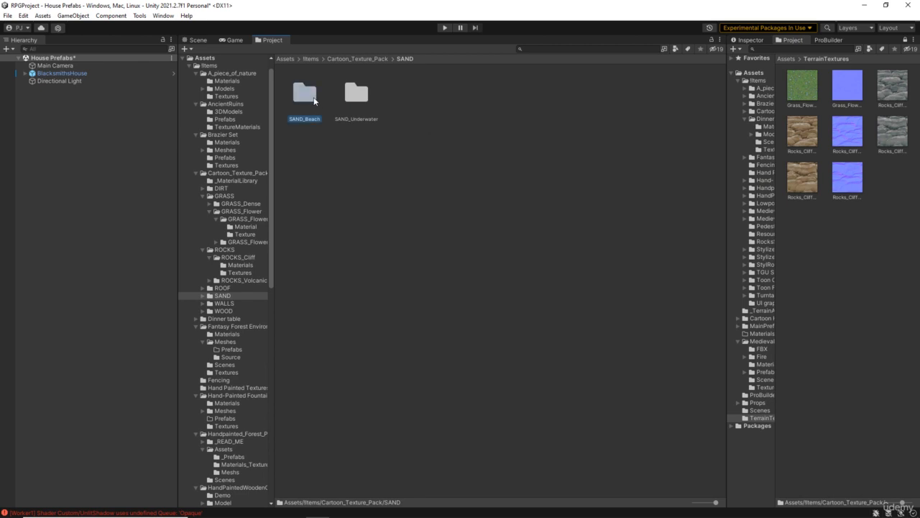
pyautogui.doubleClick(314, 101)
pyautogui.doubleClick(358, 100)
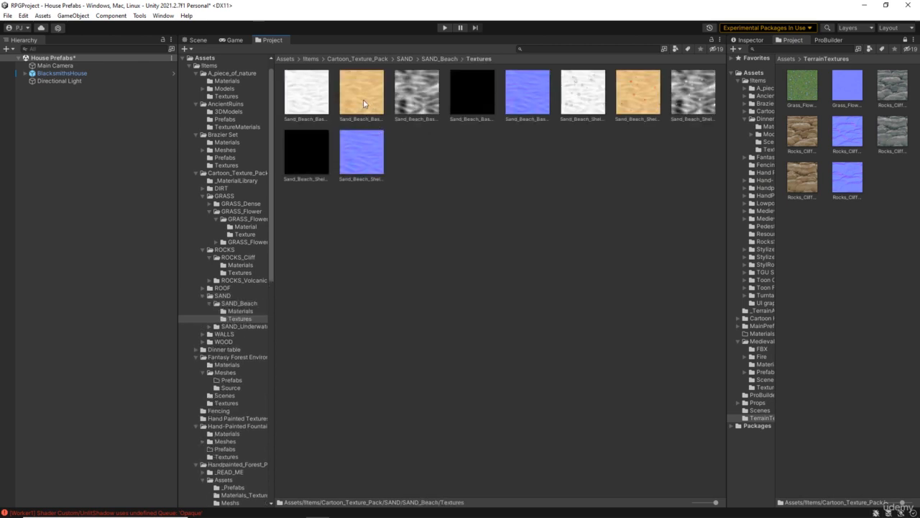
pyautogui.click(364, 104)
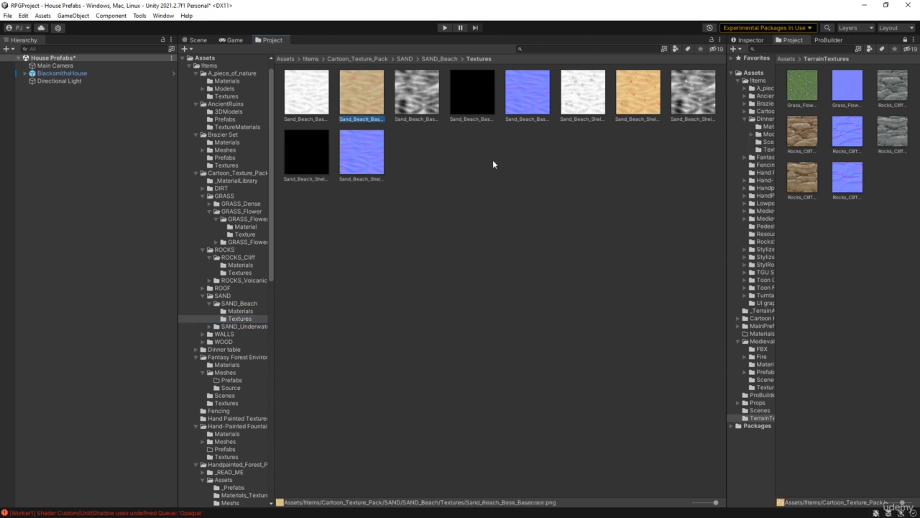
pyautogui.keyDown('ctrl'); pyautogui.click(528, 106); pyautogui.keyUp('ctrl')
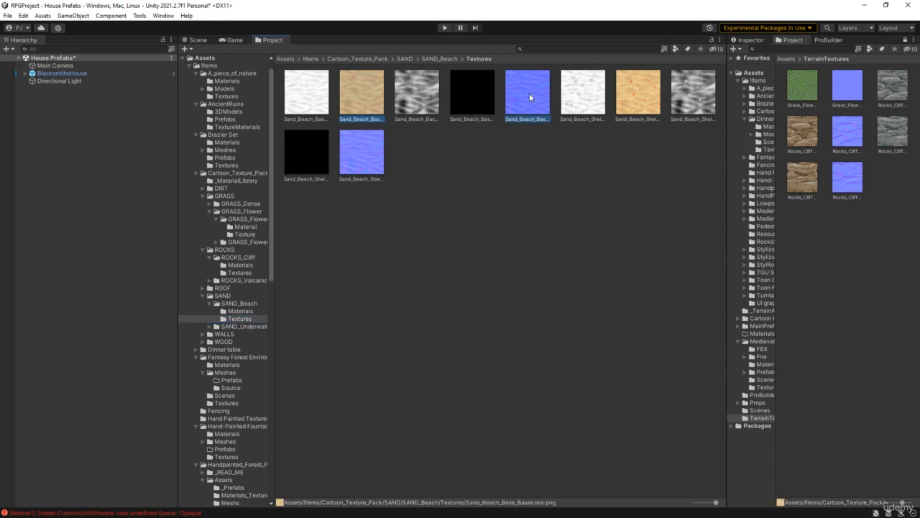
pyautogui.moveTo(363, 103); pyautogui.dragTo(847, 266)
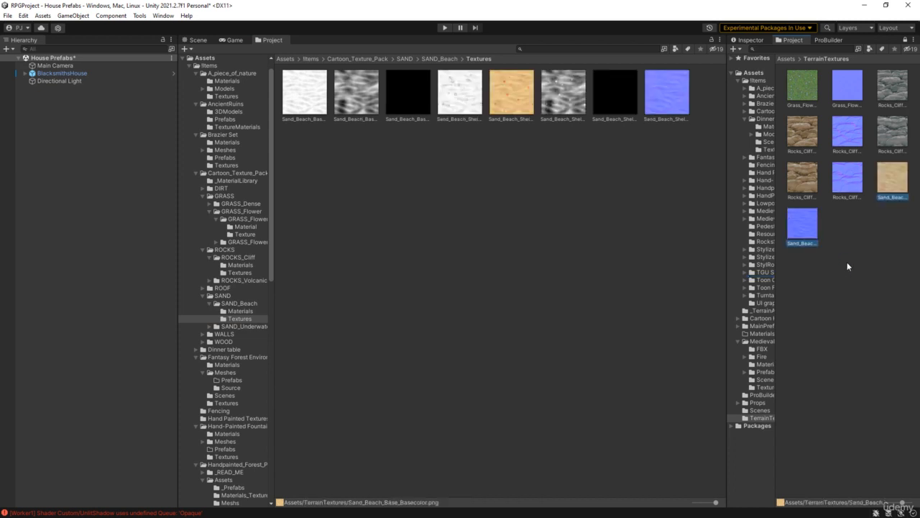
# Step: Move the dirt01 texture from Fantasy Forest Environment Free Sample's Textures folder into TerrainTextures
pyautogui.click(380, 61)
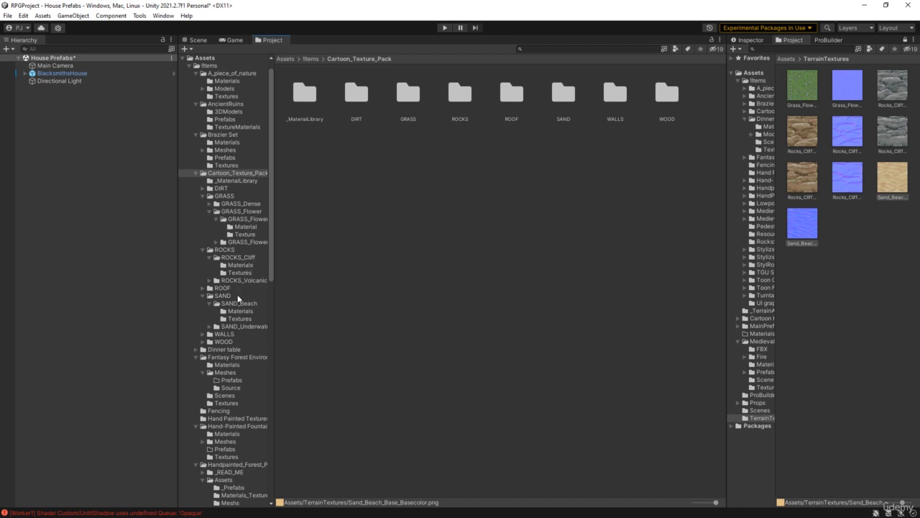
pyautogui.click(239, 356)
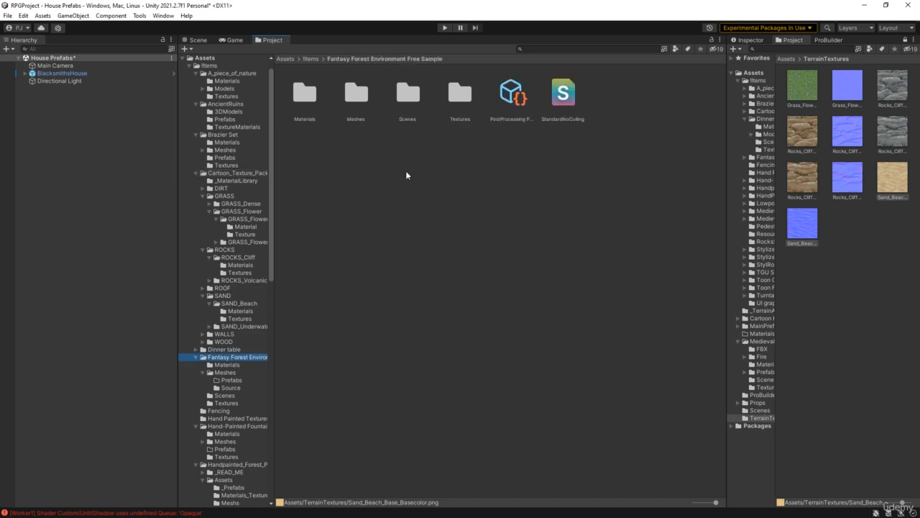
pyautogui.doubleClick(456, 97)
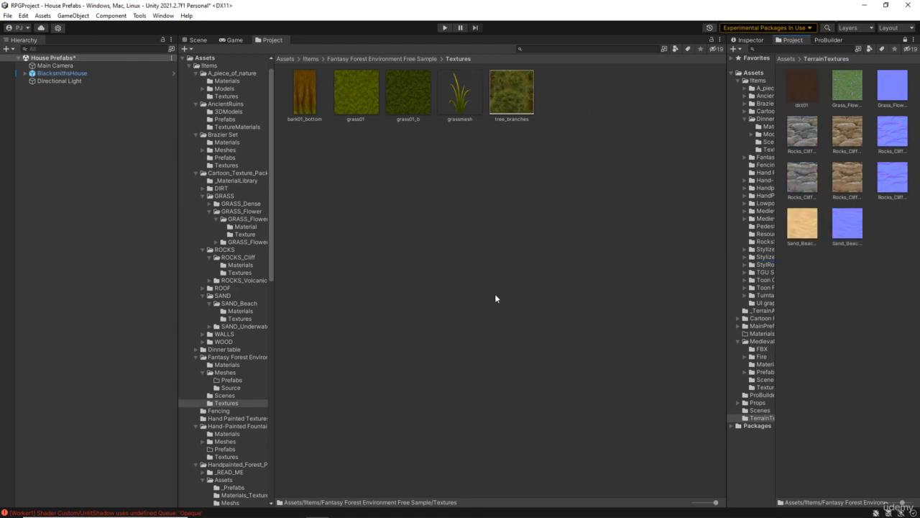
# Step: Move the grass_Light and FieldsN textures from the Resources folder in !Items into TerrainTextures
pyautogui.click(311, 59)
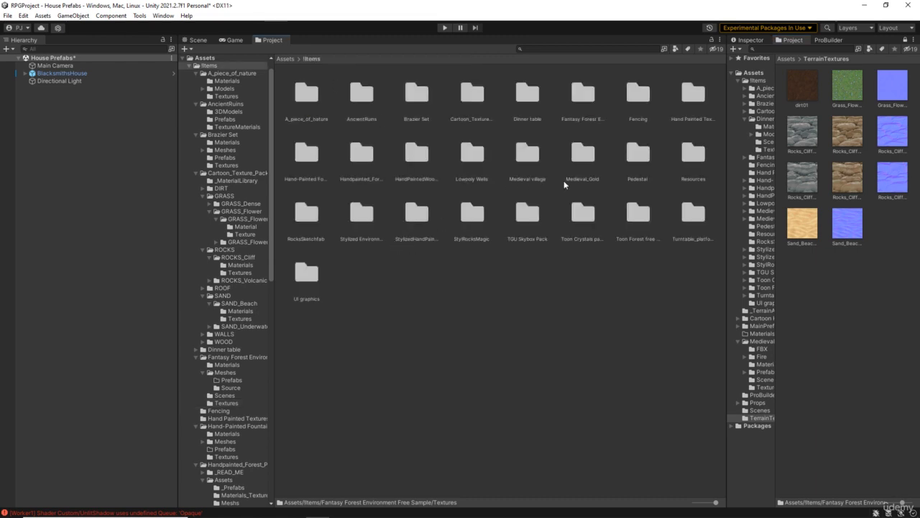
pyautogui.doubleClick(692, 153)
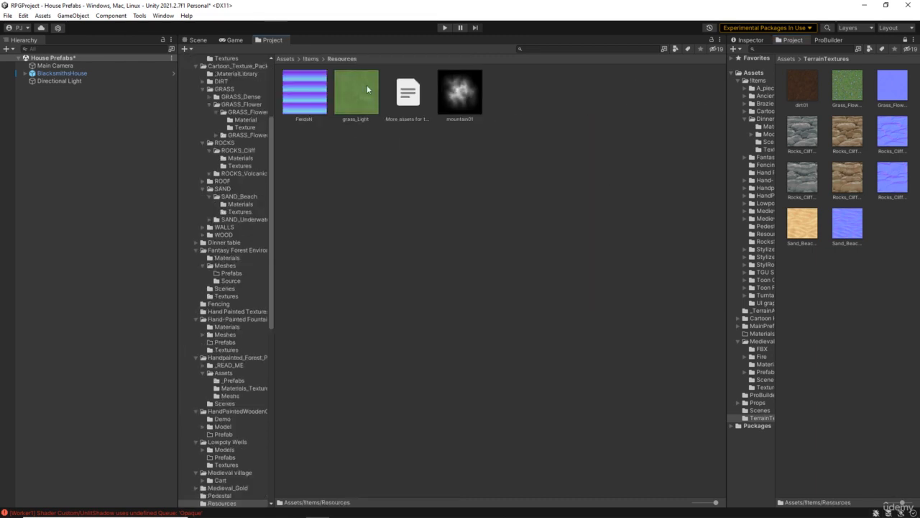
pyautogui.moveTo(354, 103); pyautogui.dragTo(838, 280)
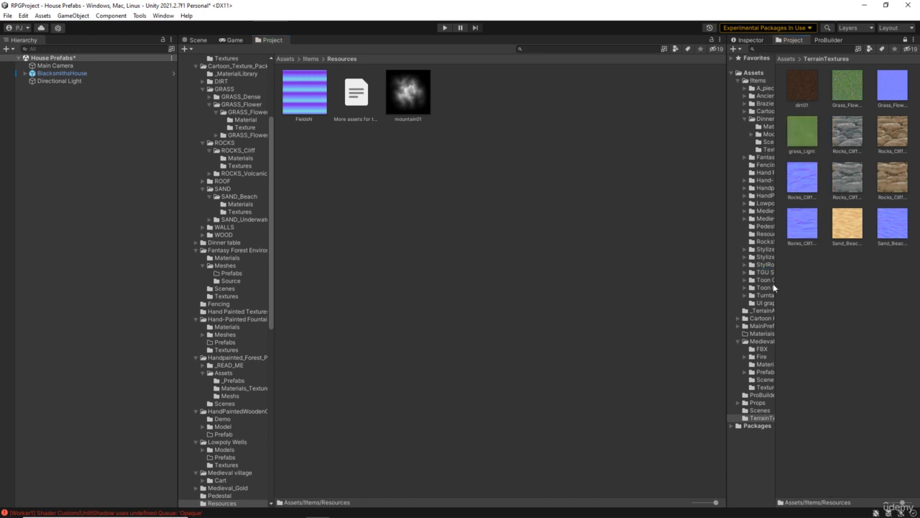
pyautogui.moveTo(304, 92); pyautogui.dragTo(870, 274)
# Step: Check StylizedHandPaintedDungeon(Free) and the grass and terrain_grass texture folders of Stylized Environnement - Free Pack for terrain textures
pyautogui.click(310, 58)
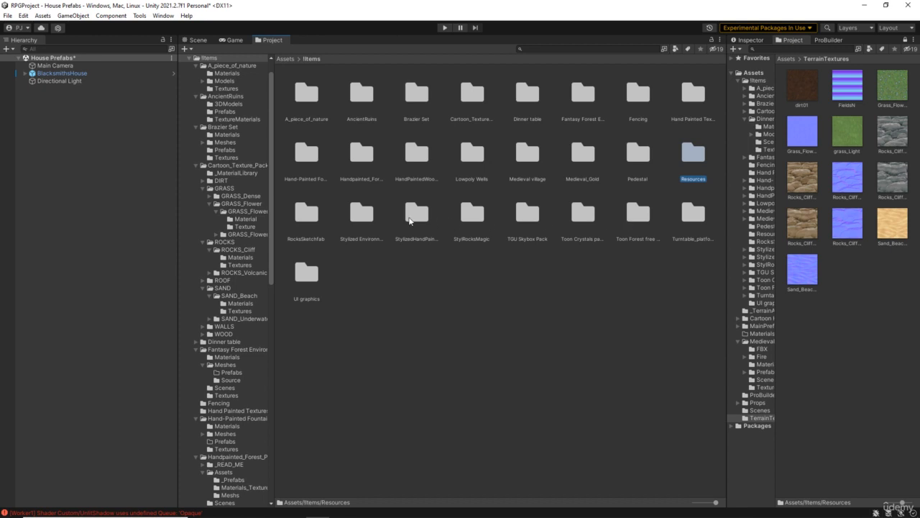
pyautogui.doubleClick(411, 219)
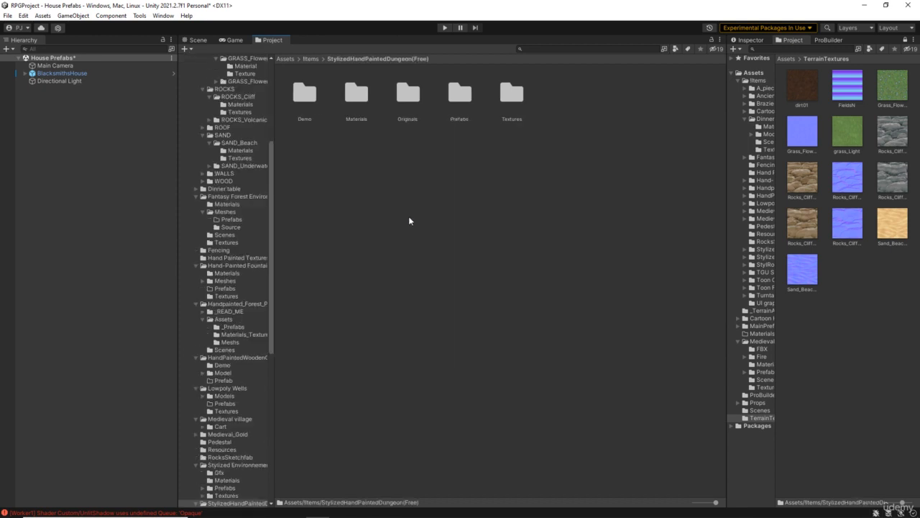
pyautogui.click(310, 59)
pyautogui.click(361, 216)
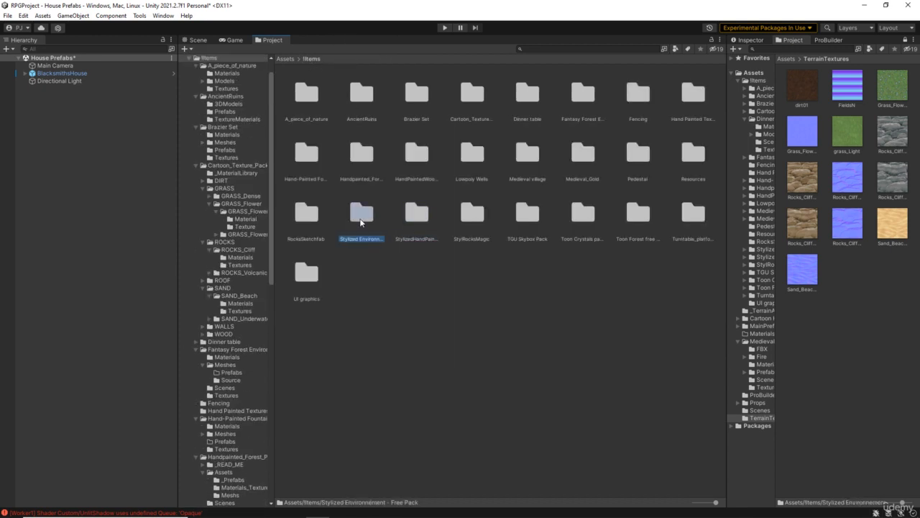
pyautogui.doubleClick(362, 216)
pyautogui.doubleClick(464, 99)
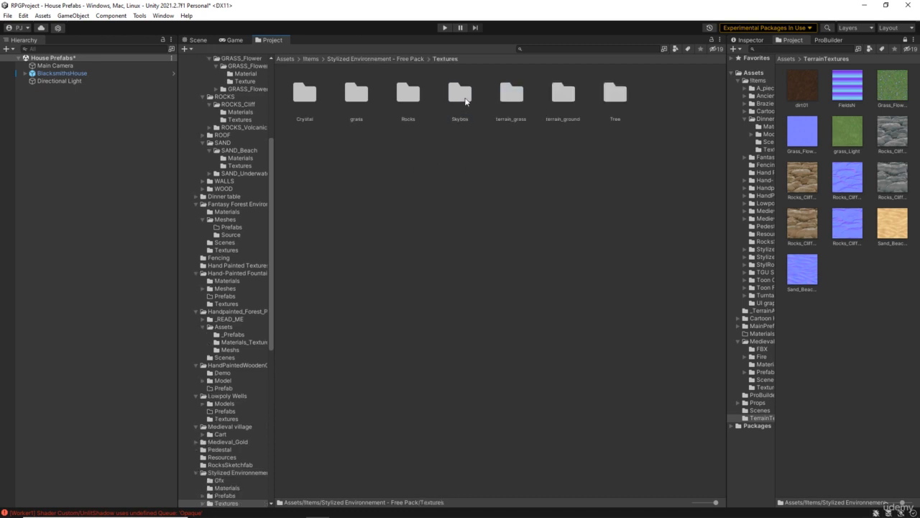
pyautogui.doubleClick(353, 108)
pyautogui.click(442, 59)
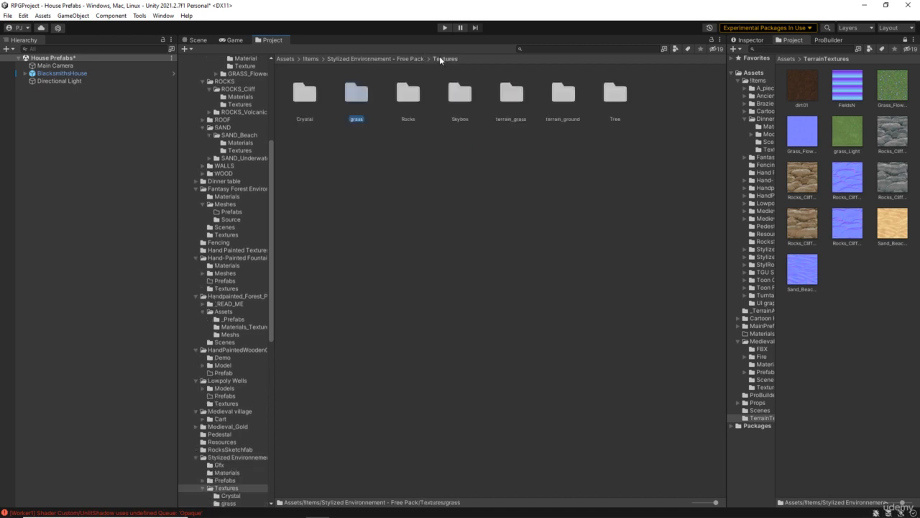
pyautogui.doubleClick(509, 104)
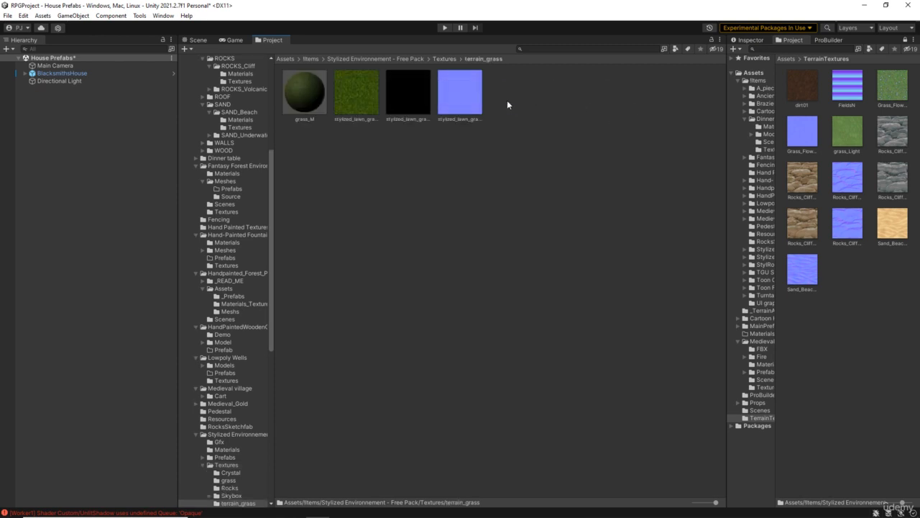
pyautogui.click(363, 58)
pyautogui.click(309, 60)
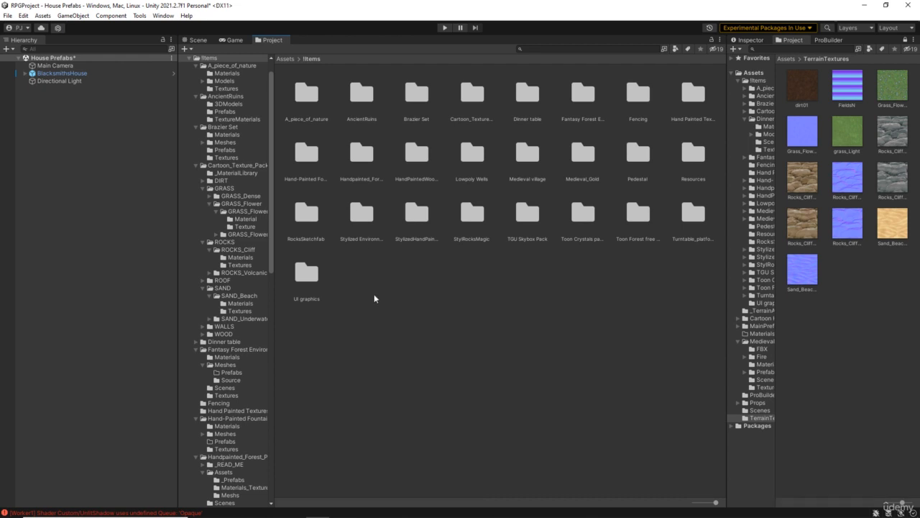
# Step: List the !Items folders with their full names, open Hand Painted Textures and enlarge its texture previews
pyautogui.click(361, 153)
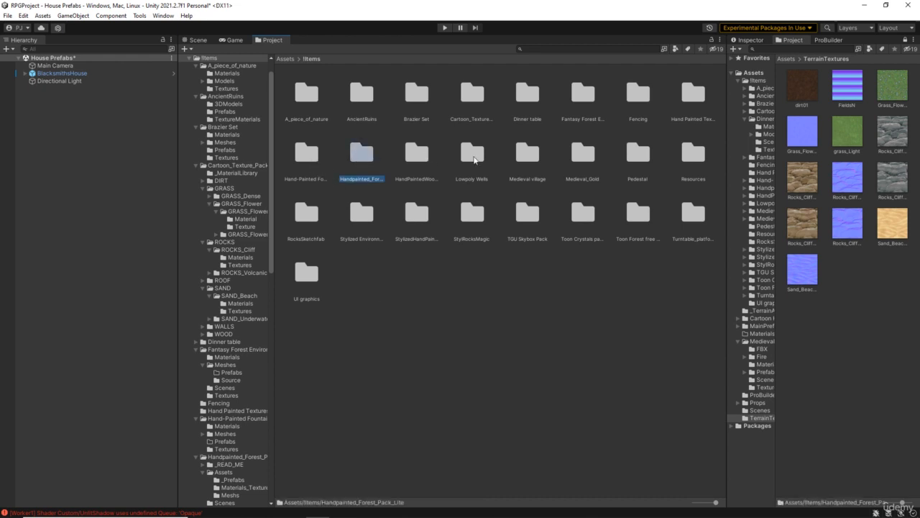
pyautogui.click(426, 162)
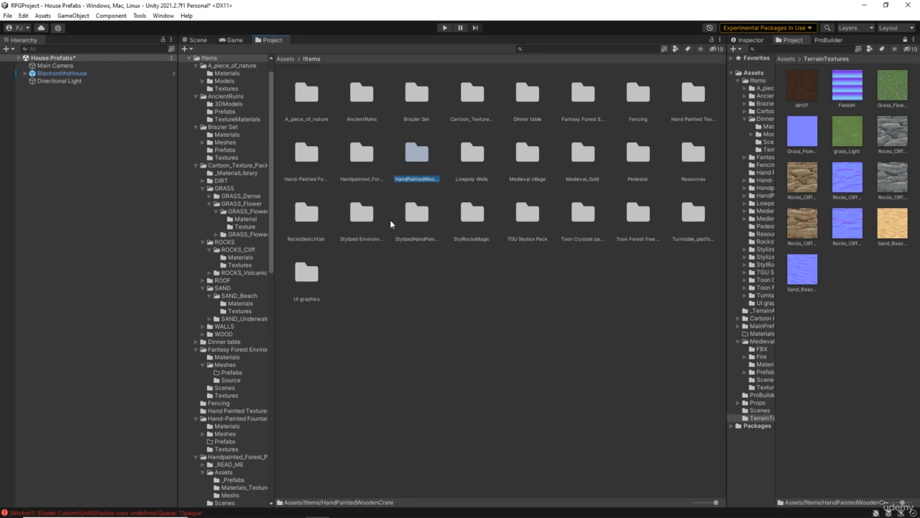
pyautogui.moveTo(716, 501); pyautogui.dragTo(668, 504)
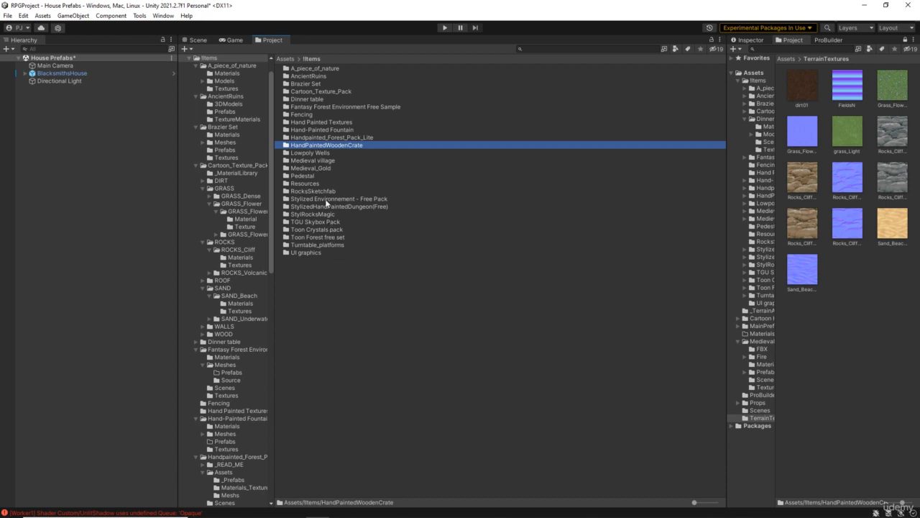
pyautogui.click(322, 122)
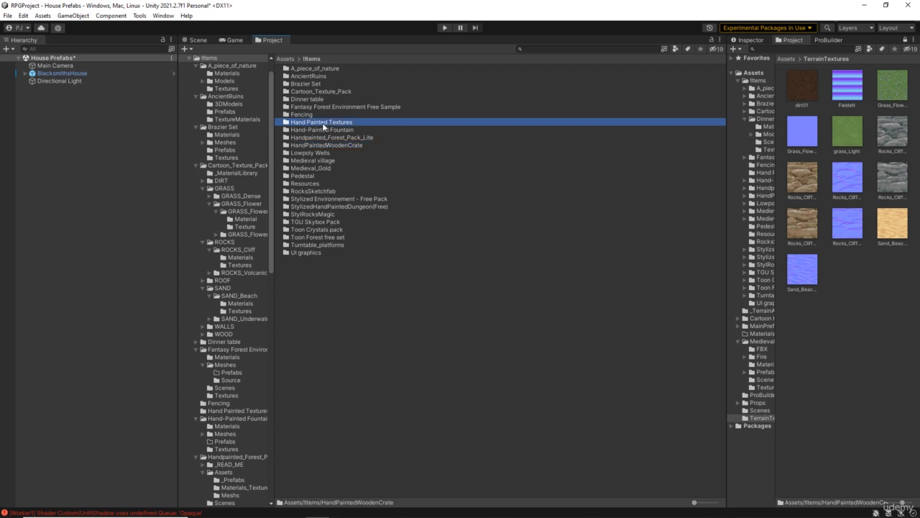
pyautogui.doubleClick(322, 123)
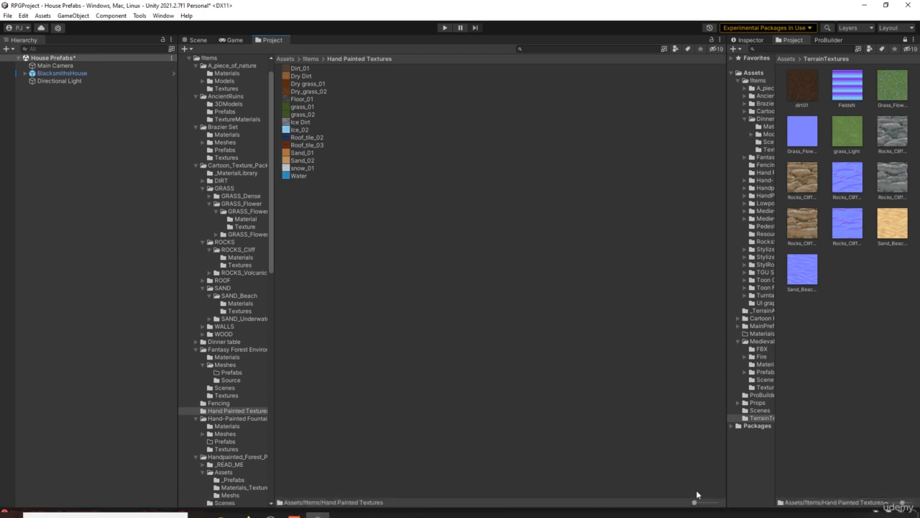
pyautogui.moveTo(695, 502); pyautogui.dragTo(708, 502)
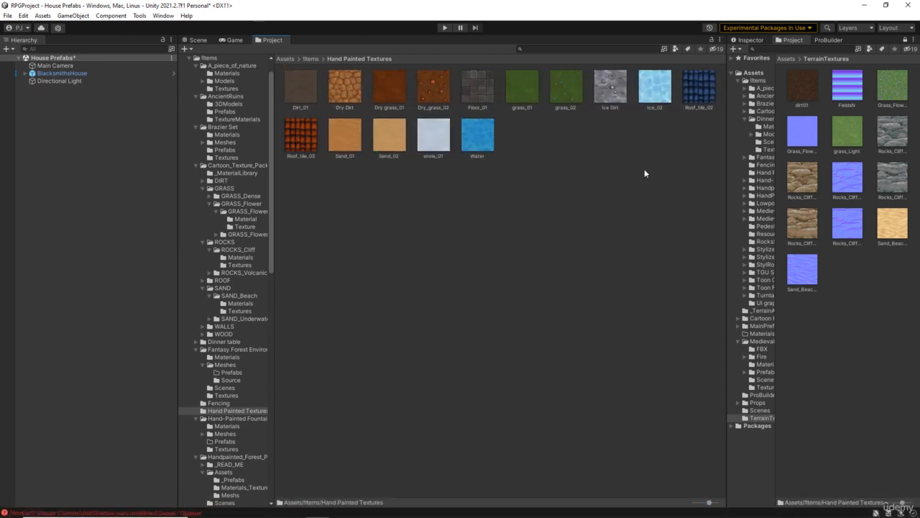
# Step: Move the Water, Floor_01, grass_01 and Dry Dirt textures from Hand Painted Textures into TerrainTextures
pyautogui.moveTo(479, 142)
pyautogui.mouseDown()
pyautogui.moveTo(621, 208)
pyautogui.moveTo(880, 295)
pyautogui.mouseUp()
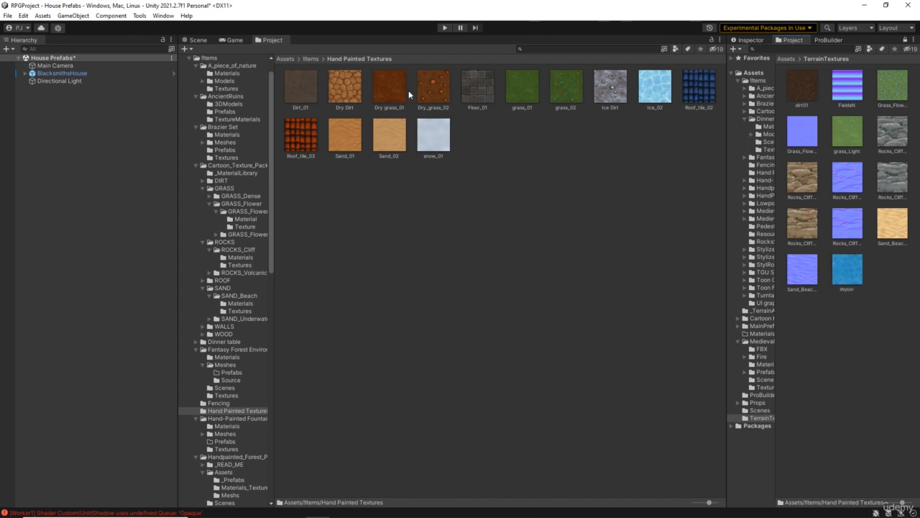
pyautogui.moveTo(477, 90)
pyautogui.mouseDown()
pyautogui.moveTo(791, 289)
pyautogui.moveTo(869, 324)
pyautogui.mouseUp()
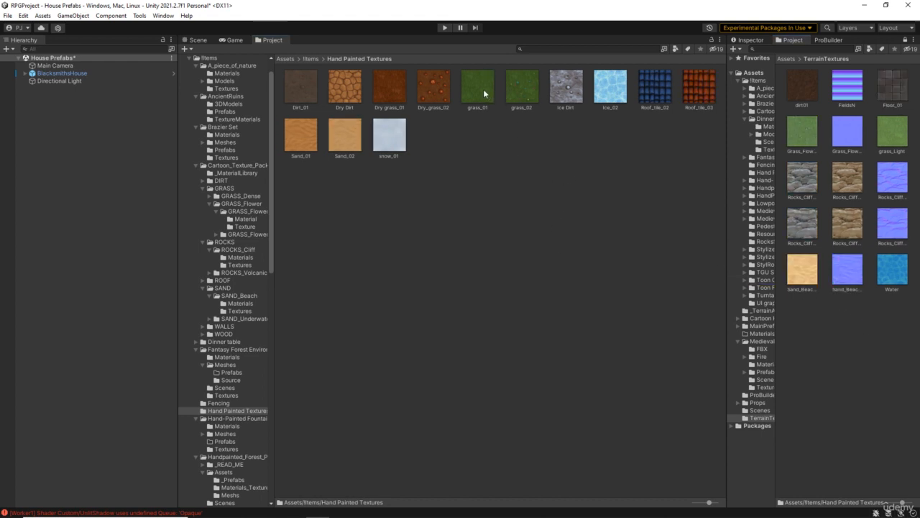
pyautogui.moveTo(483, 93)
pyautogui.mouseDown()
pyautogui.moveTo(755, 323)
pyautogui.moveTo(862, 348)
pyautogui.mouseUp()
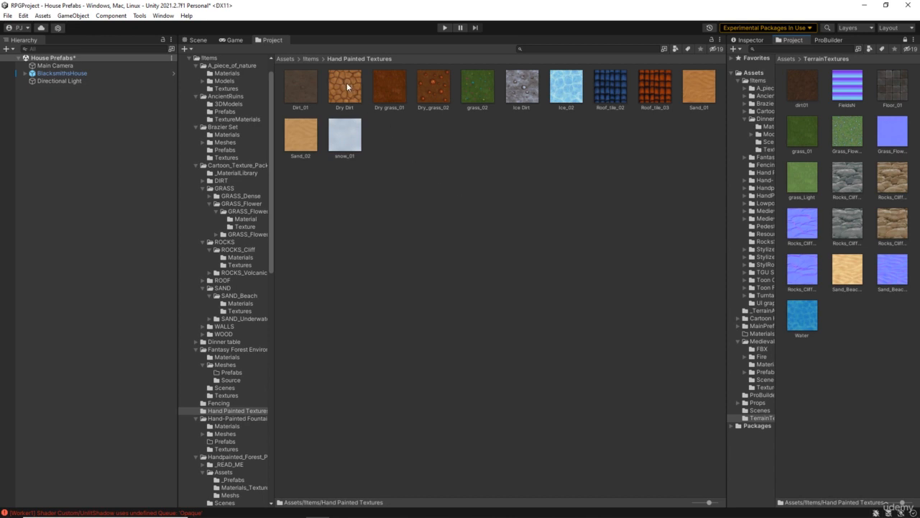
pyautogui.moveTo(342, 90); pyautogui.dragTo(885, 346)
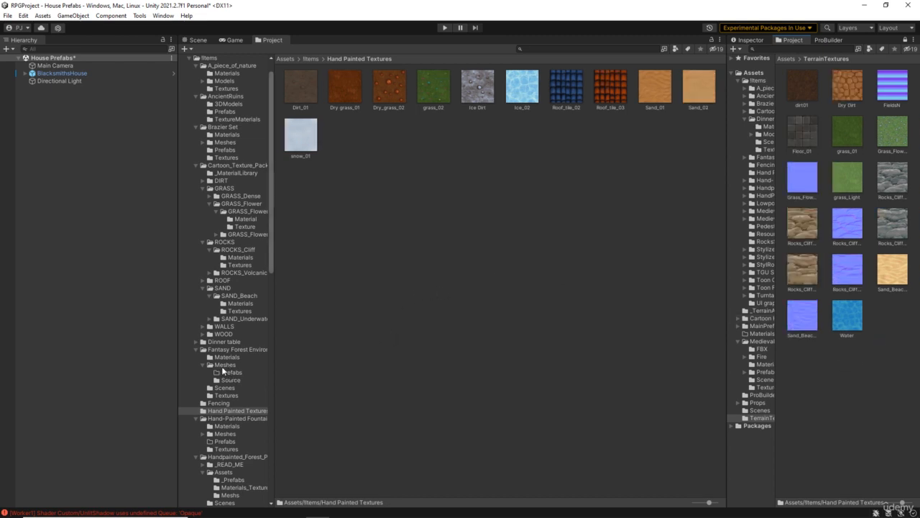
# Step: Check the remaining textures in Fantasy Forest Environment Free Sample and return to the !Items folder
pyautogui.click(231, 396)
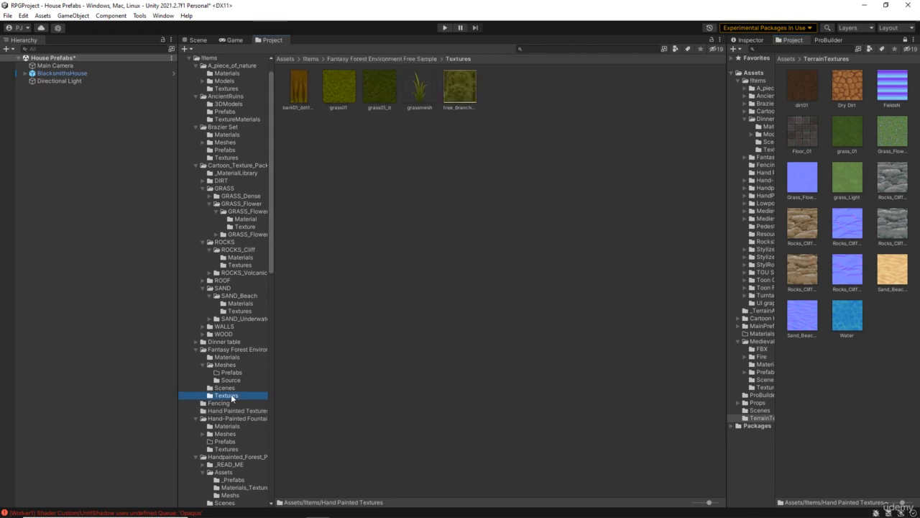
pyautogui.scroll(-4, 231, 398)
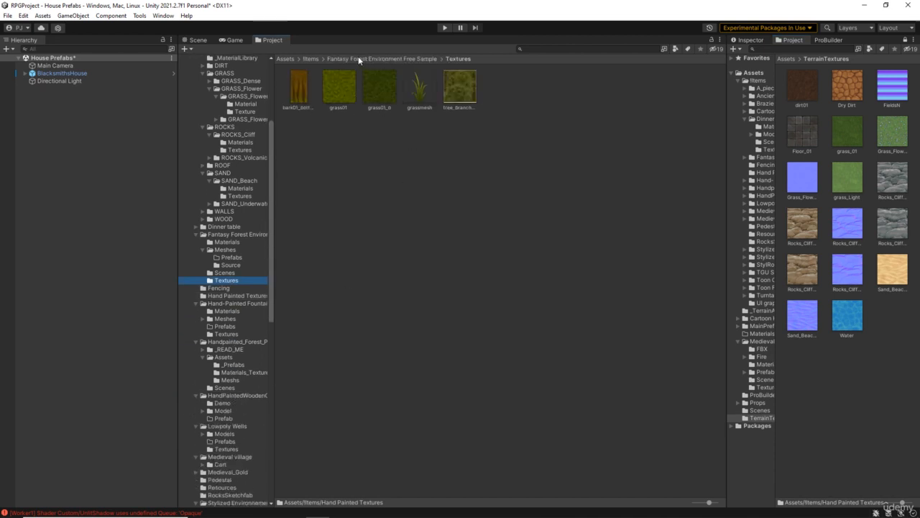
pyautogui.click(309, 58)
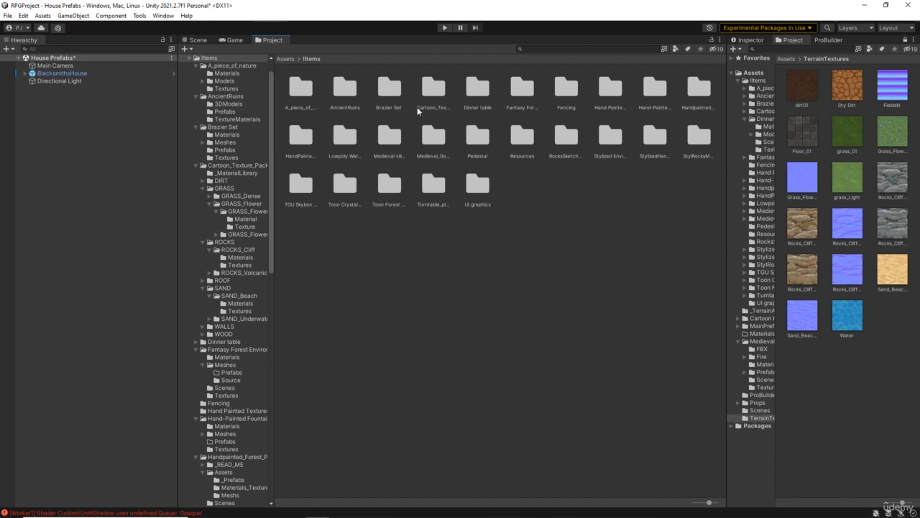
# Step: Return to the Assets root and close the extra Project window docked with the Scene and Game views
pyautogui.click(284, 58)
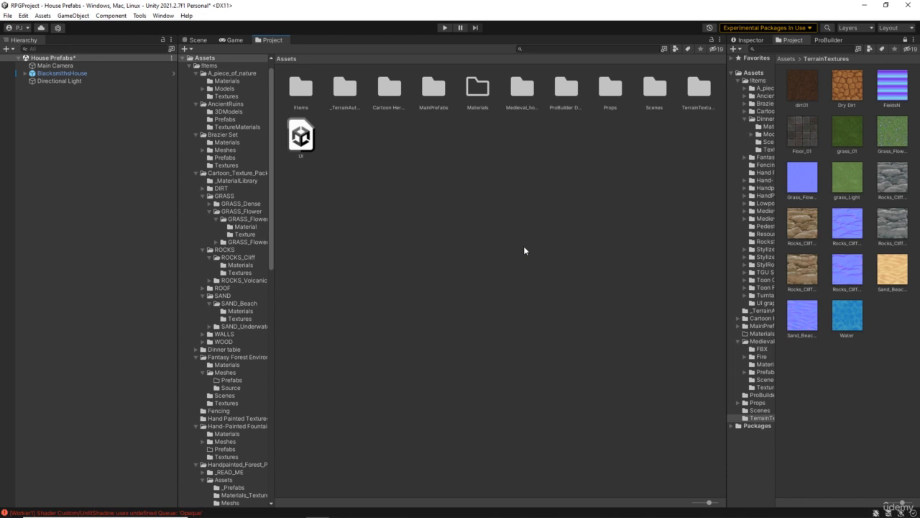
pyautogui.rightClick(273, 41)
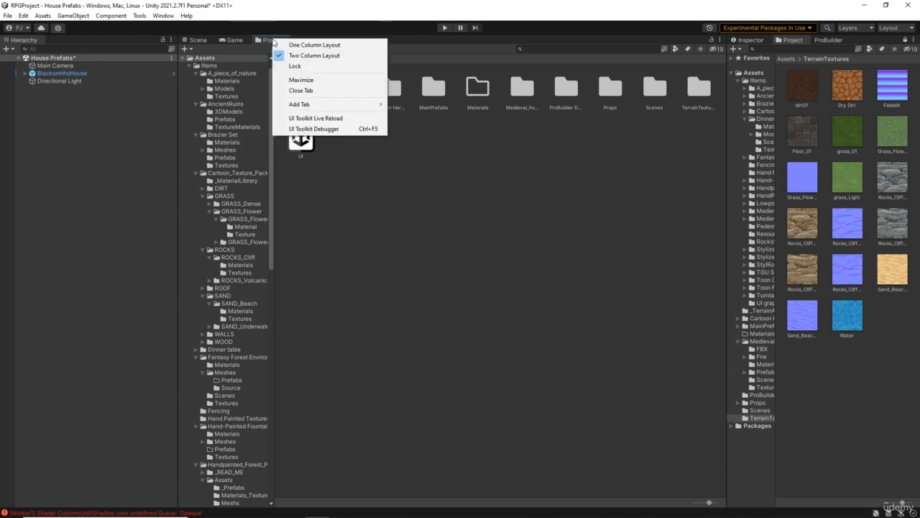
pyautogui.click(315, 90)
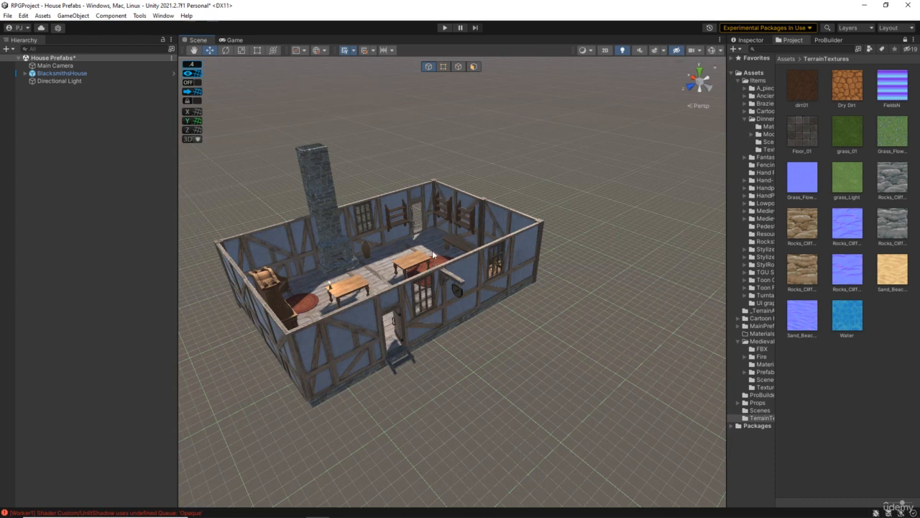
# Step: Create a new scene from the Basic (Built-in) template, saving the changes to the House Prefabs scene
pyautogui.click(8, 15)
pyautogui.click(17, 28)
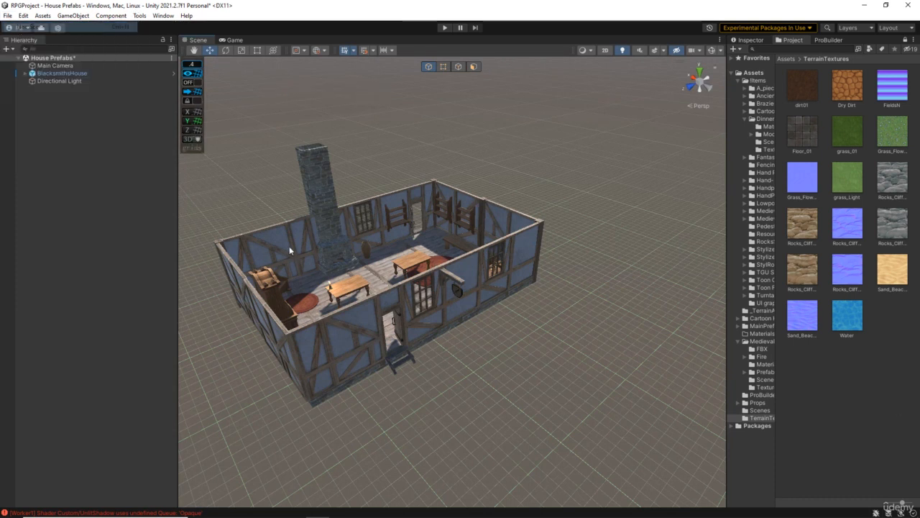
pyautogui.click(349, 309)
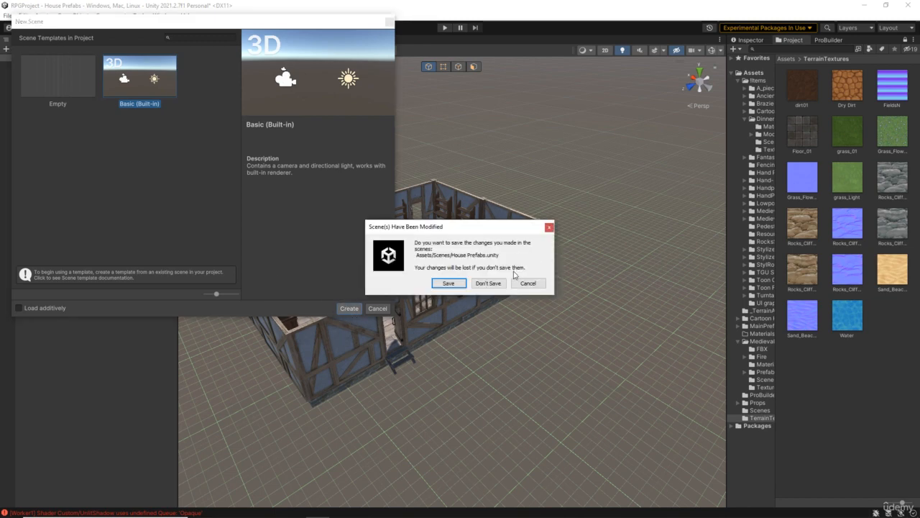
pyautogui.click(451, 286)
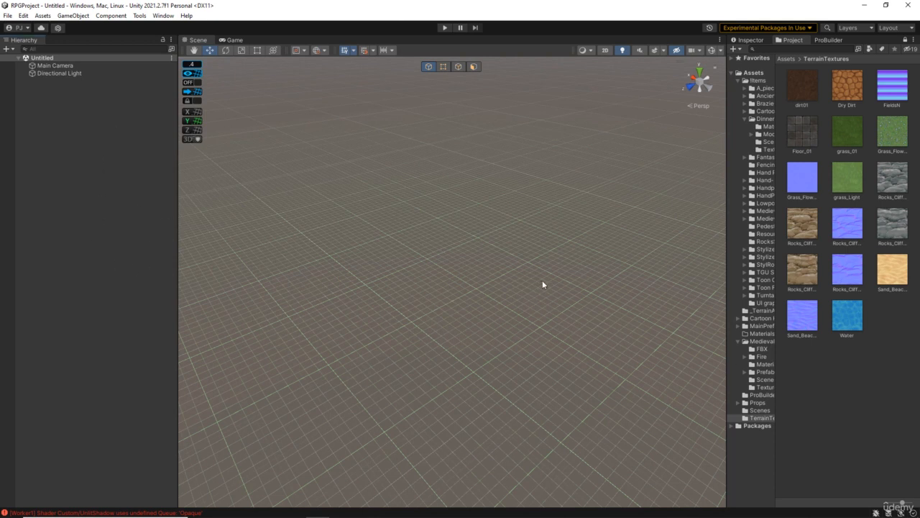
# Step: Save the new scene in the project's Scenes folder under the name Terrain
pyautogui.click(7, 15)
pyautogui.click(28, 72)
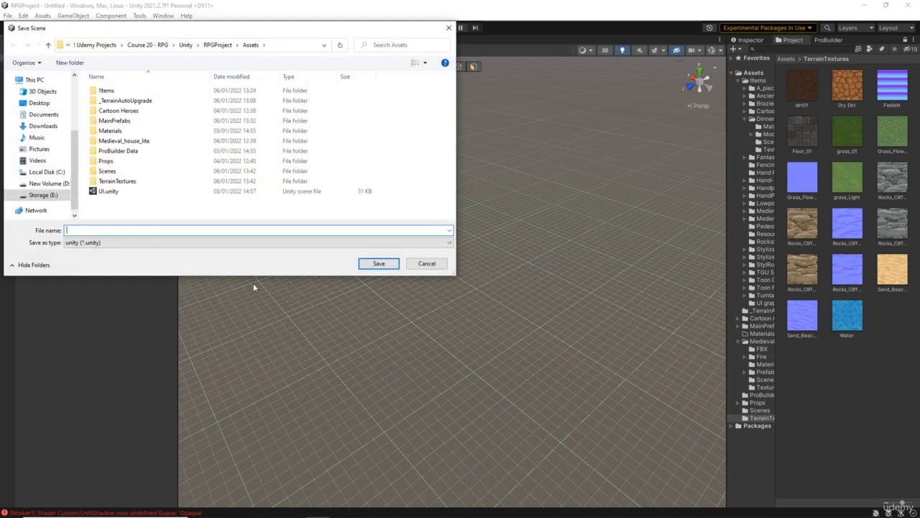
pyautogui.doubleClick(106, 171)
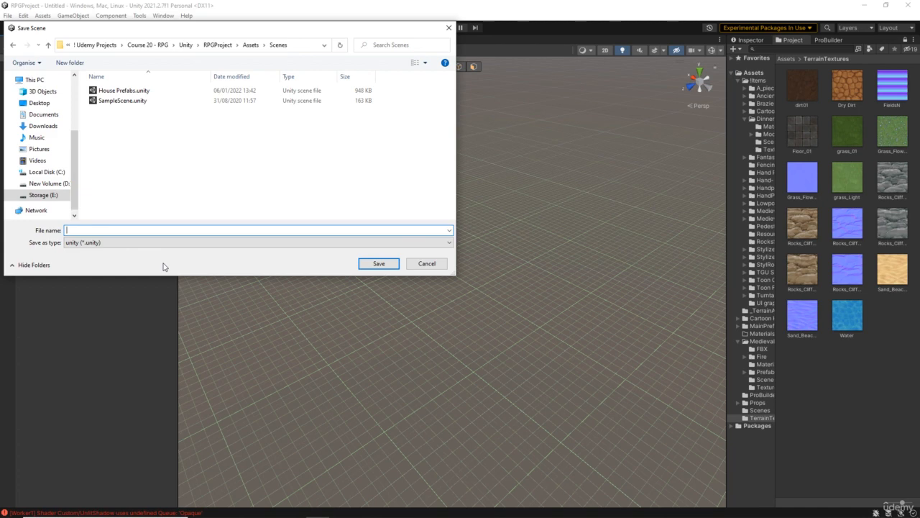
pyautogui.write('Terrain')
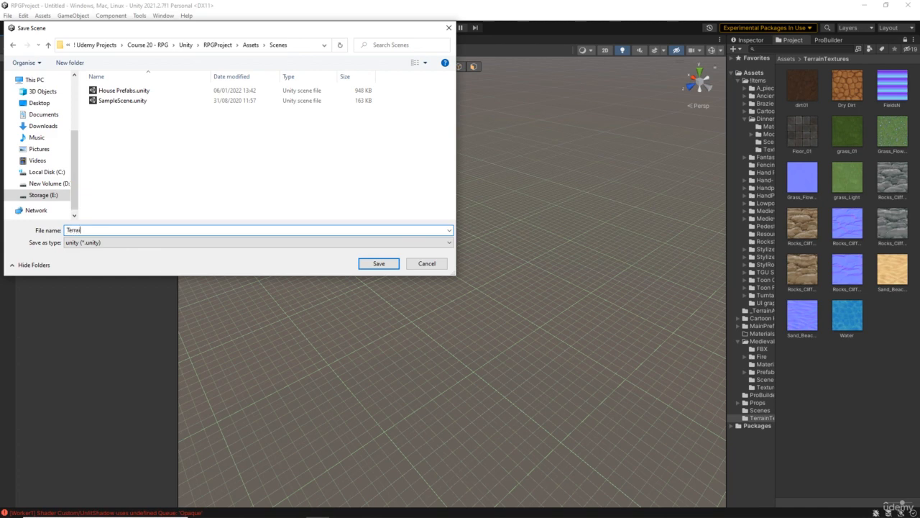